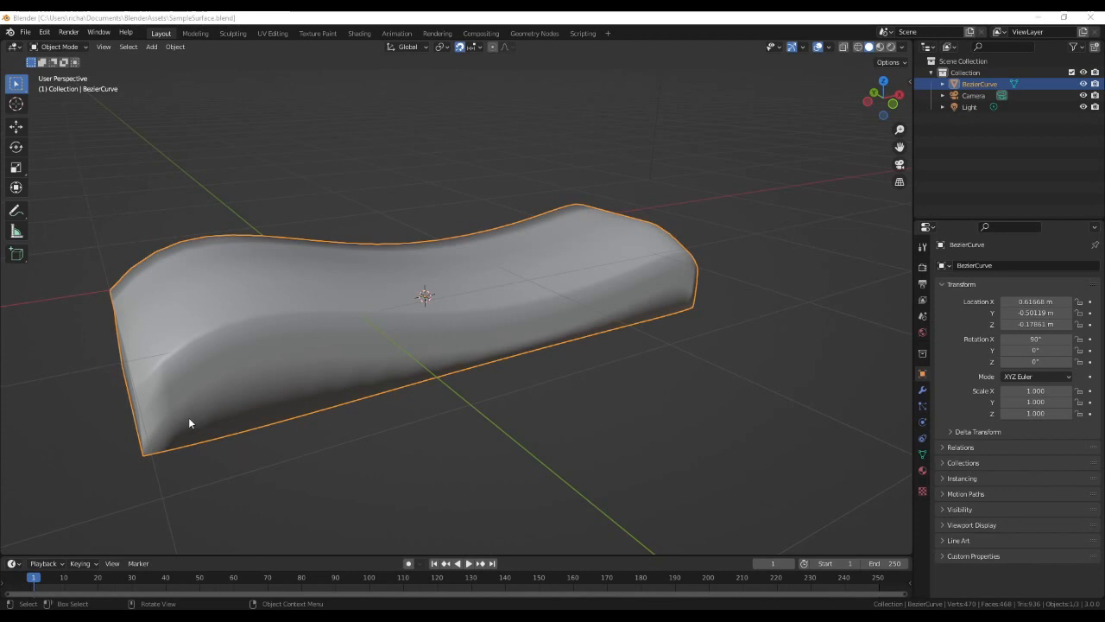
- Examine the curved surface from several angles and inspect its mesh grid in Edit Mode
middle_click_drag(188, 423, 593, 406)
middle_click_drag(682, 422, 597, 395)
scroll(605, 416, "up", 3)
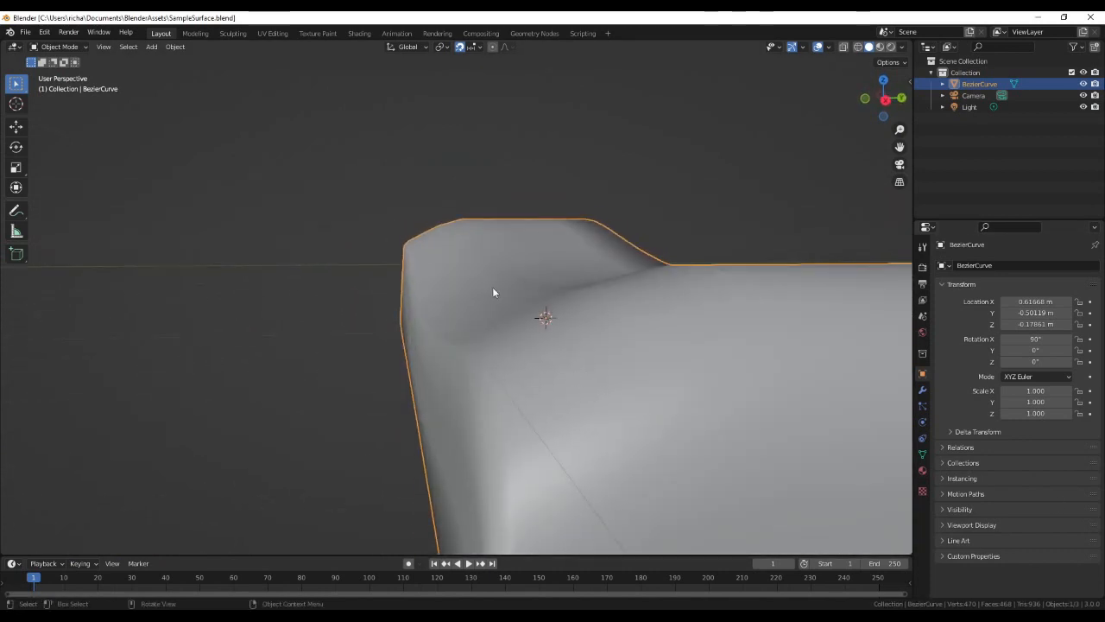
key("Tab")
middle_click_drag(515, 354, 524, 359)
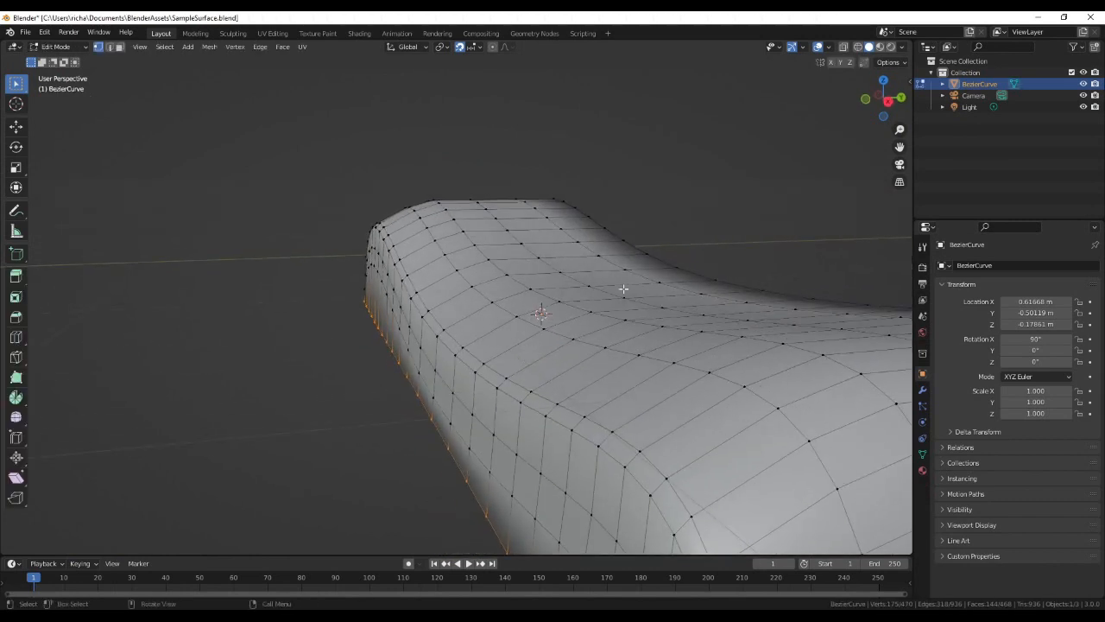
middle_click_drag(503, 309, 430, 244)
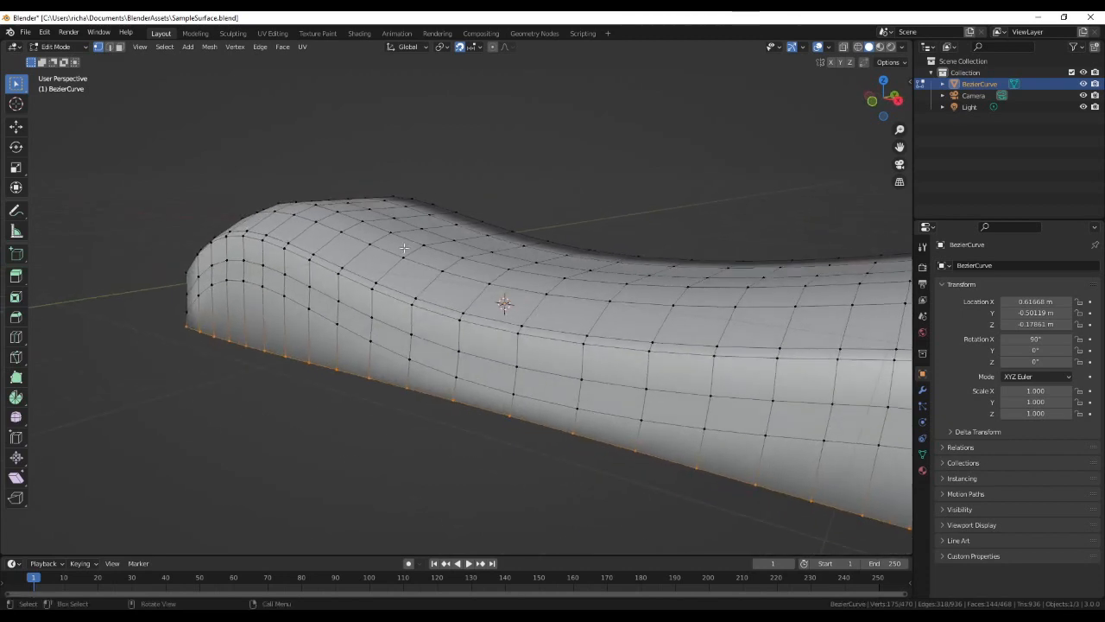
middle_click_drag(535, 289, 420, 233)
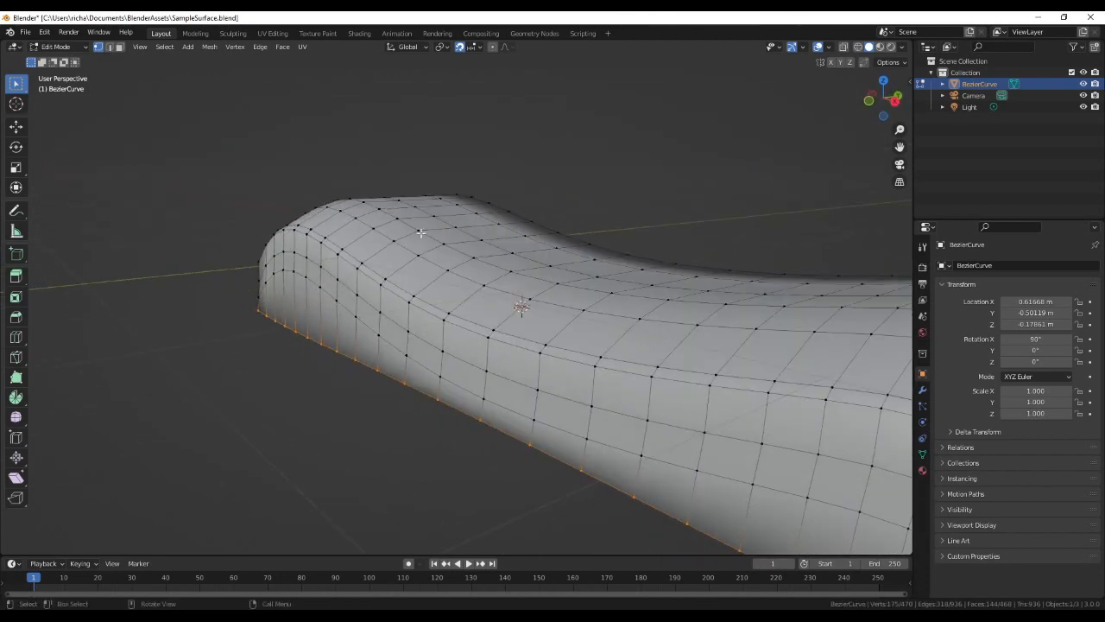
middle_click_drag(683, 298, 696, 354)
middle_click_drag(510, 325, 480, 392)
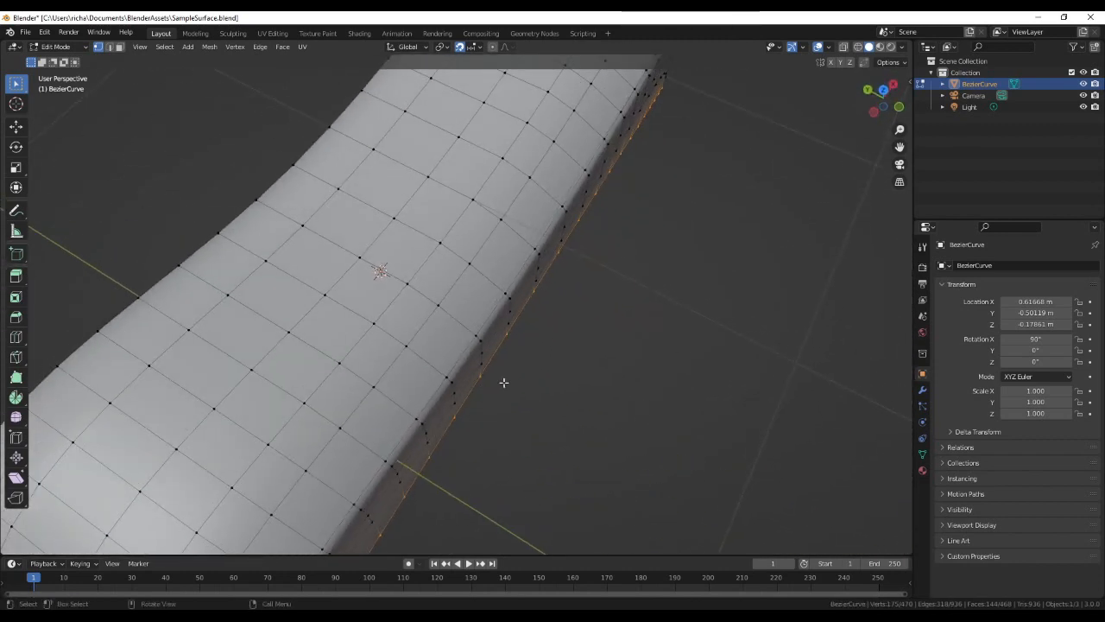
key("Home")
key("Tab")
mouse_move(515, 378)
middle_mouse_down()
mouse_move(532, 387)
mouse_move(493, 389)
mouse_move(453, 291)
middle_mouse_up()
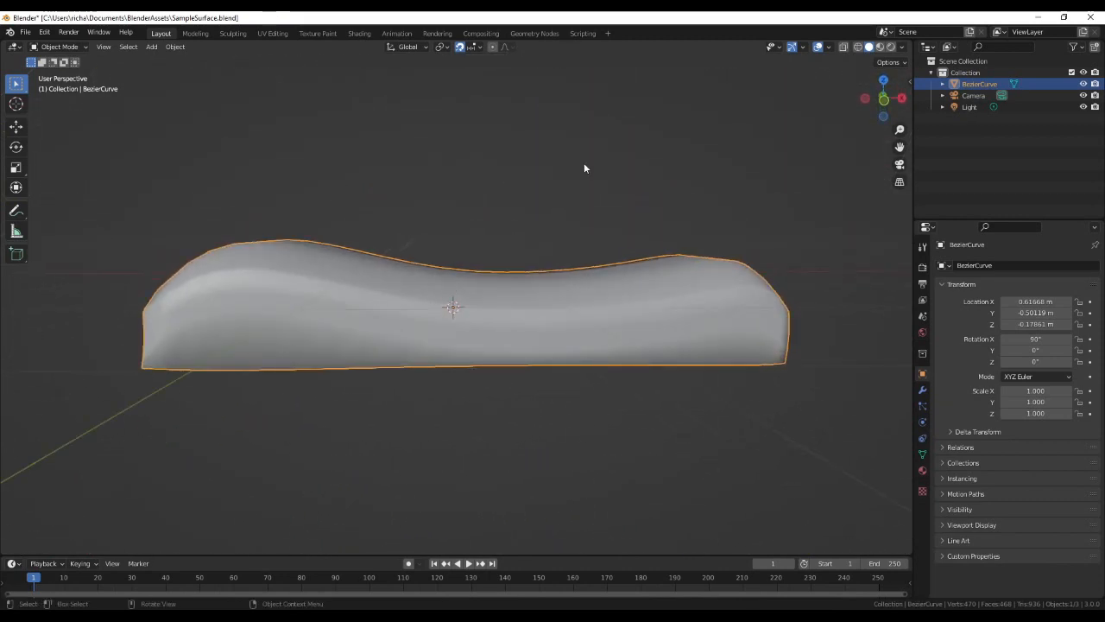
middle_click_drag(526, 215, 575, 240)
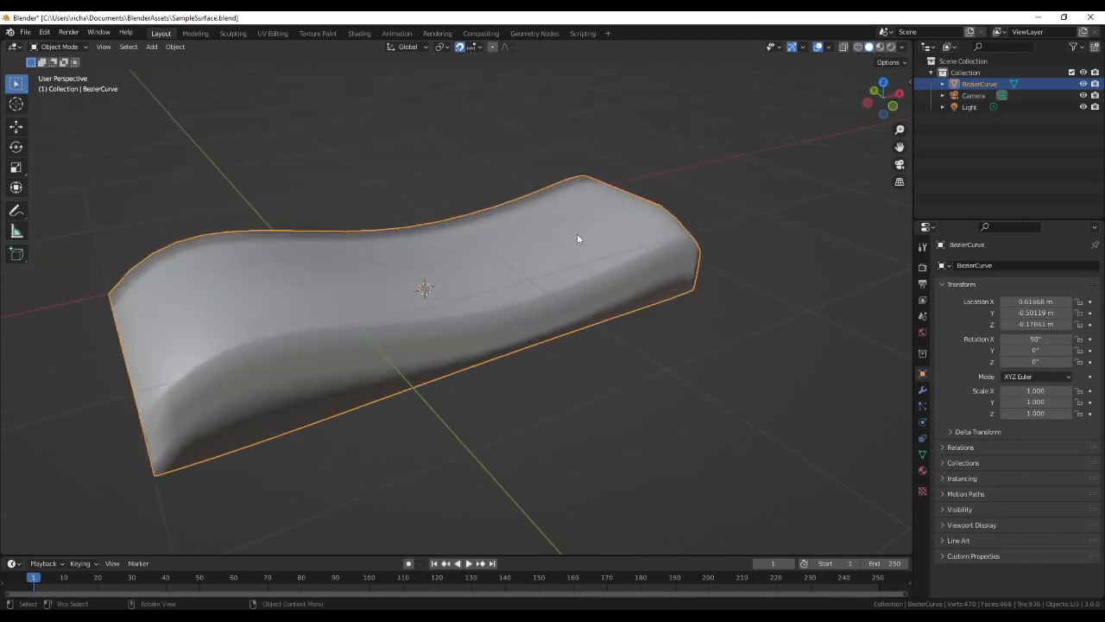
- Add a mesh cylinder and scale it to about 0.077 in X and Y and about 0.384 in Z
key("shift+a")
mouse_move(576, 233)
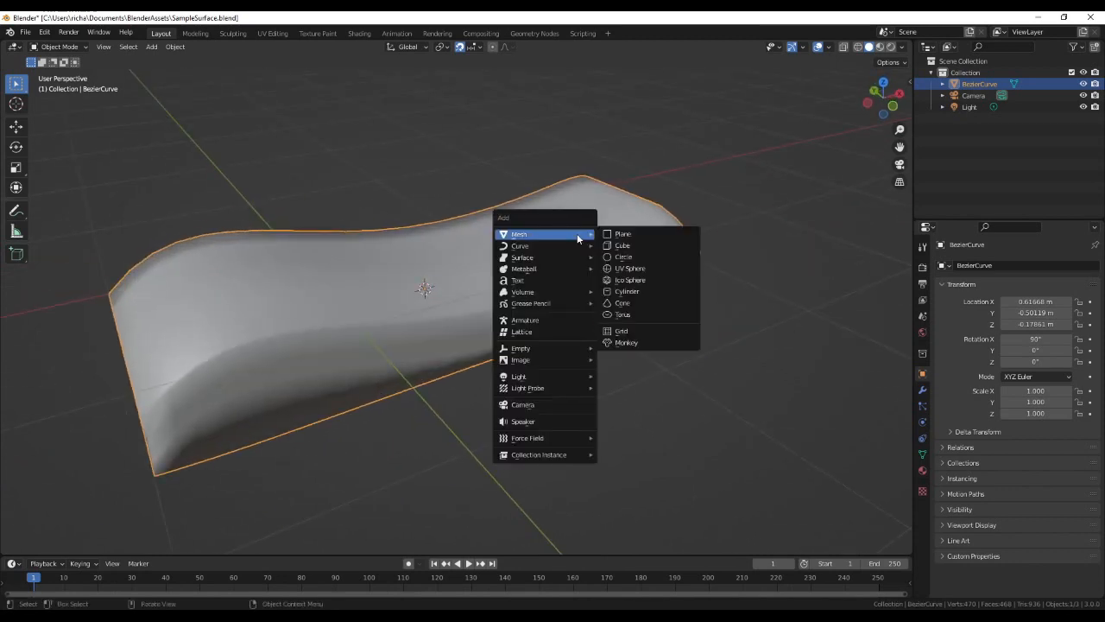
left_click(634, 292)
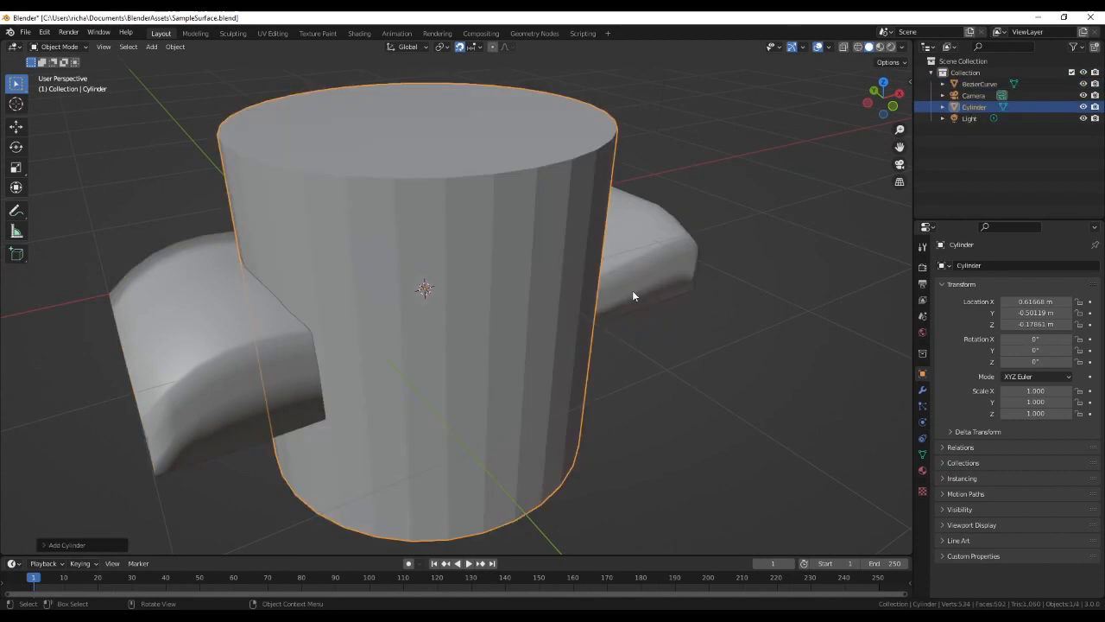
key("s")
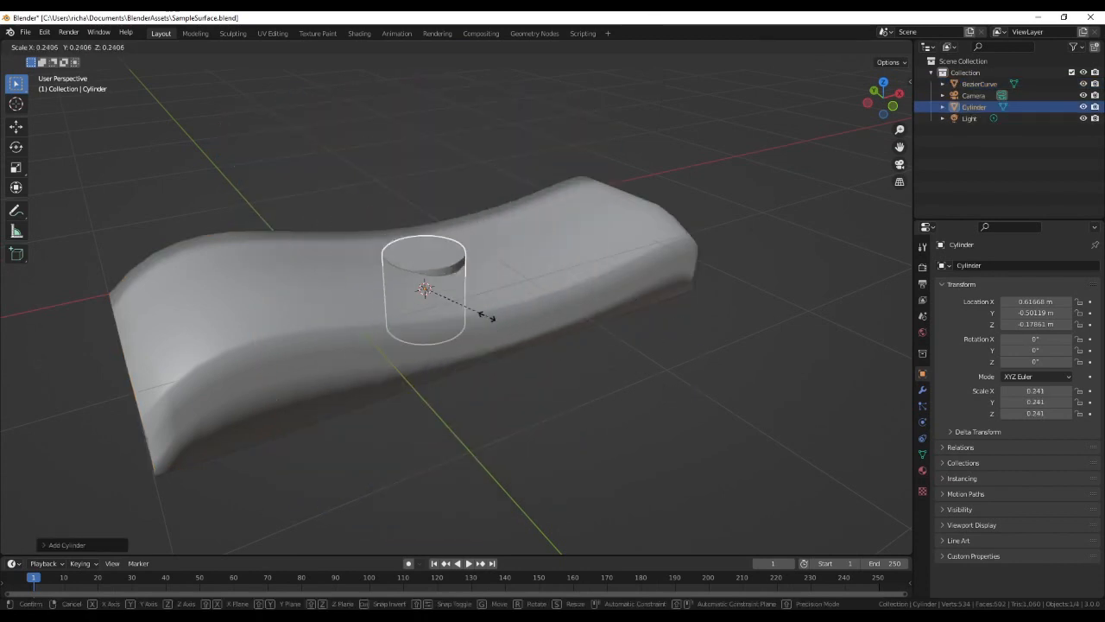
left_click(462, 309)
key("s")
key("z")
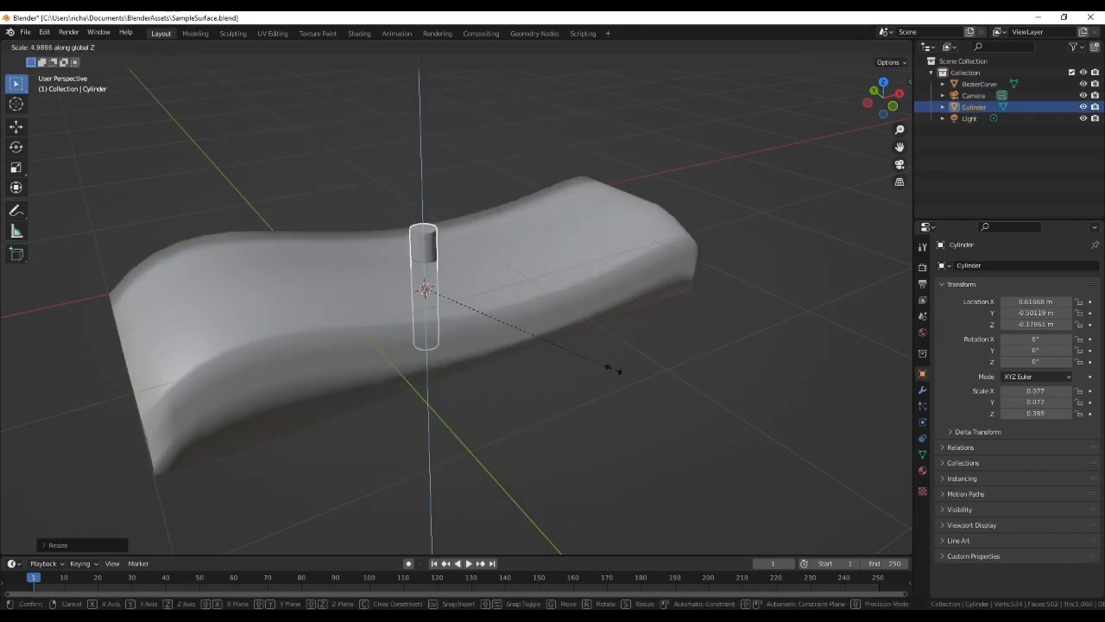
left_click(614, 370)
- Move the cylinder along the Y axis to about -0.85 m, near the long edge of the curved surface
middle_click_drag(523, 317, 570, 400)
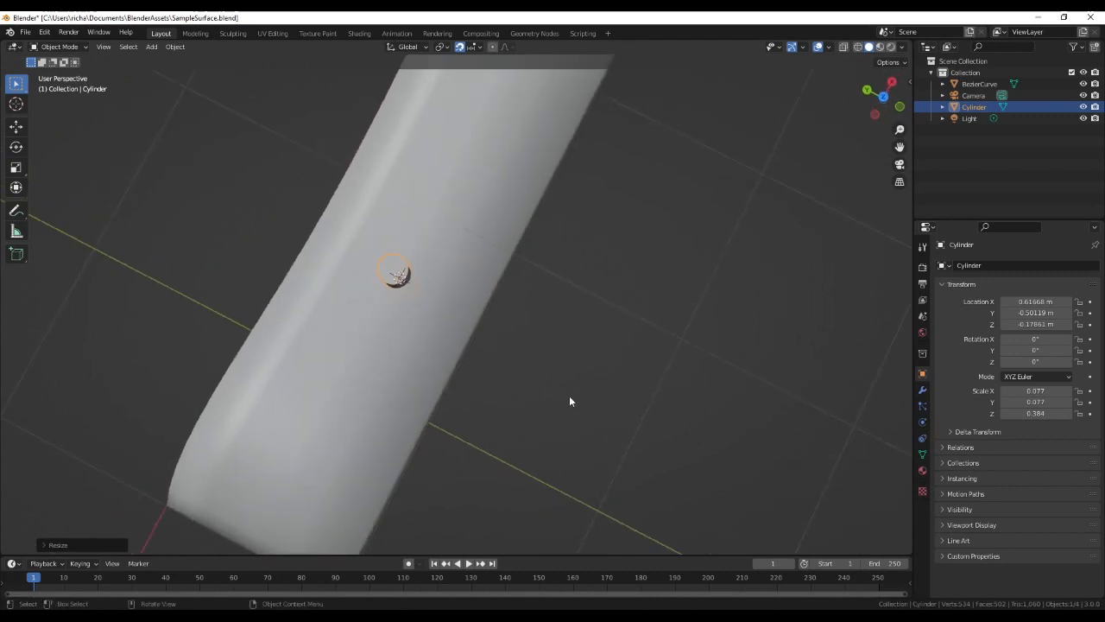
key("g")
key("y")
left_click(602, 423)
key("g")
key("y")
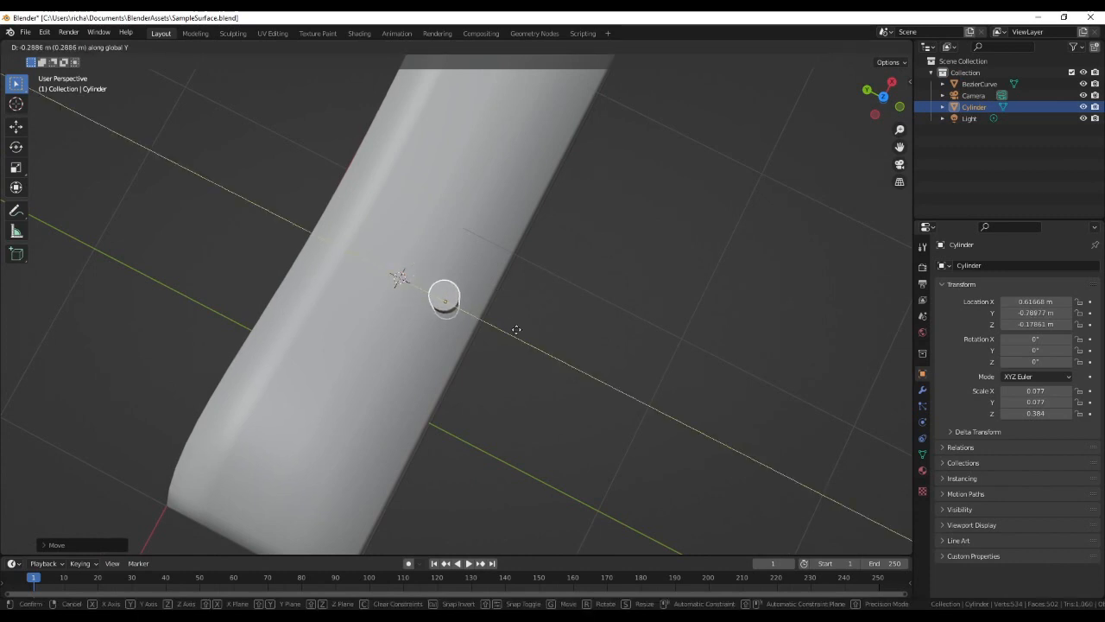
left_click(513, 333)
middle_click_drag(513, 334, 550, 336)
scroll(453, 269, "up", 8)
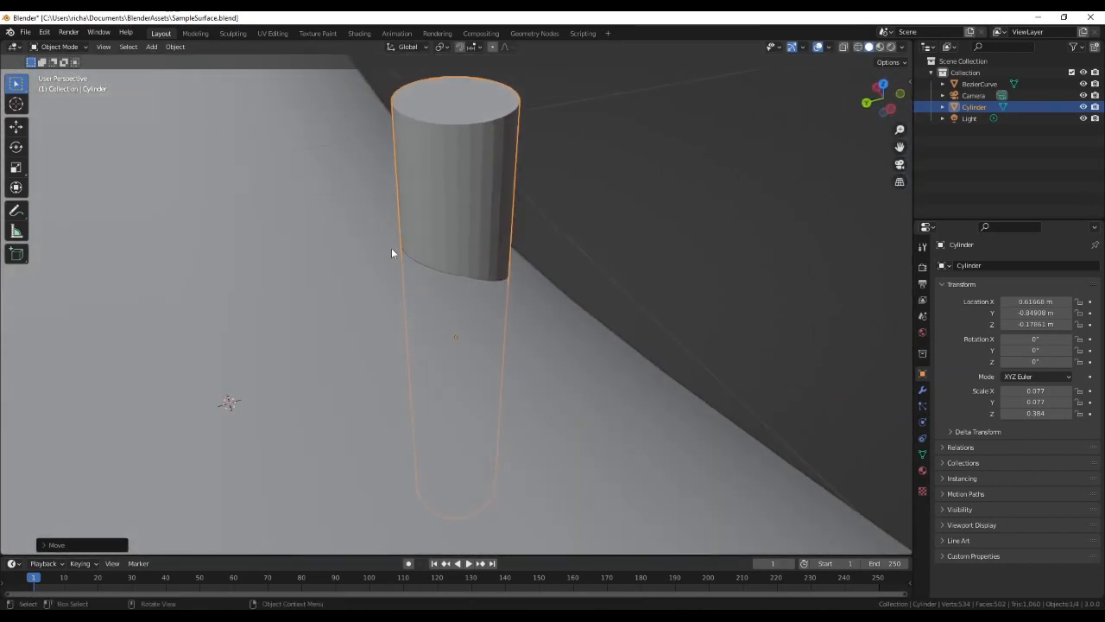
middle_click_drag(486, 282, 302, 267)
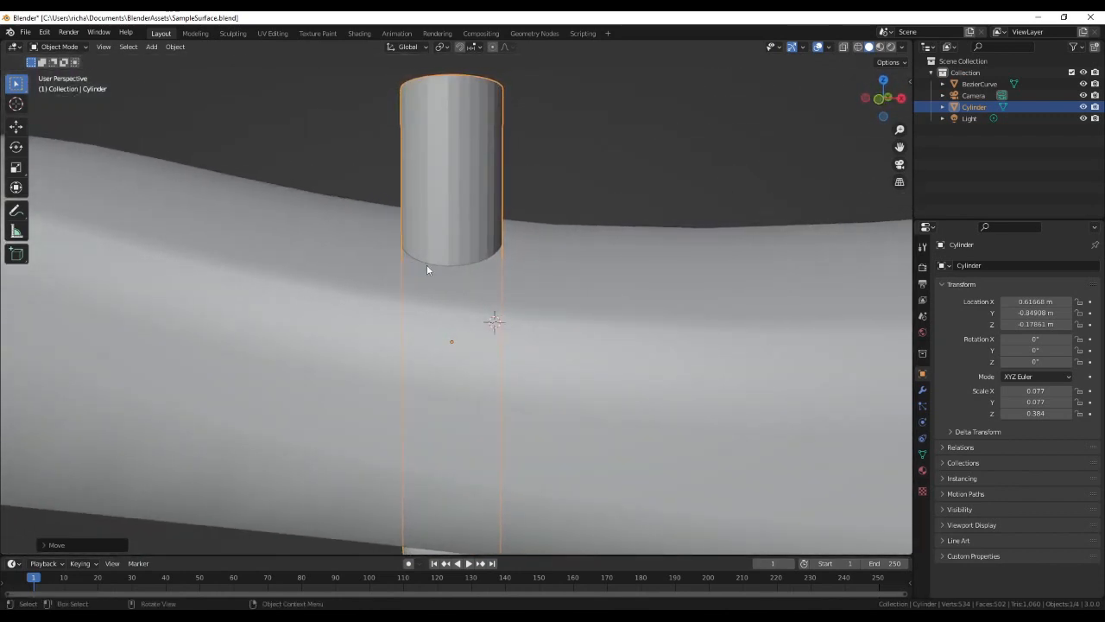
middle_click_drag(484, 276, 463, 388)
scroll(491, 350, "down", 7)
scroll(459, 400, "up", 4)
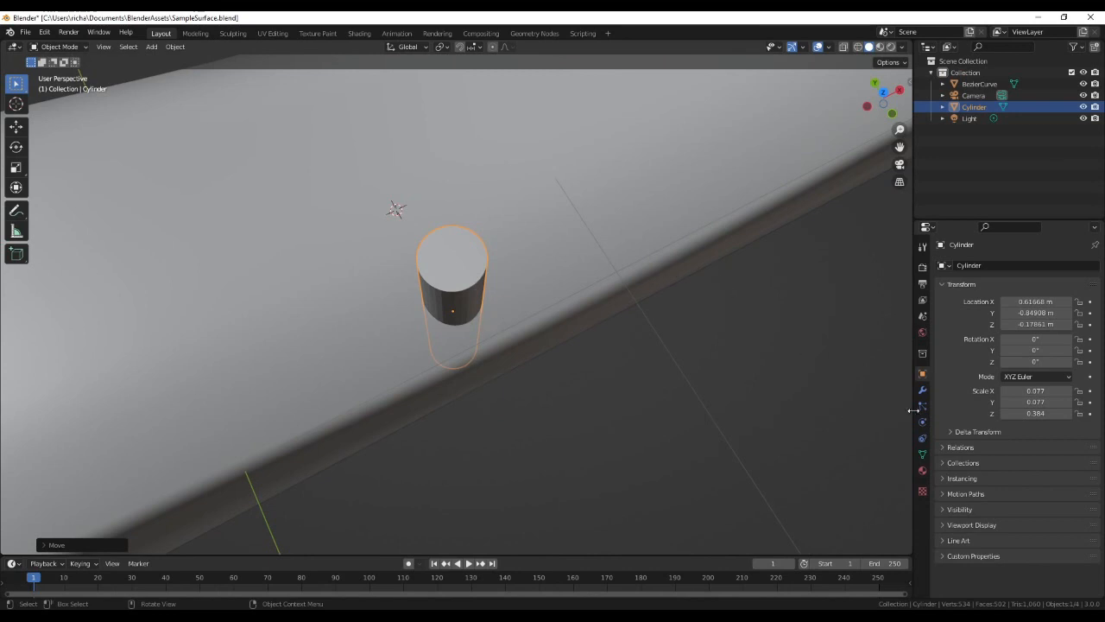
left_click(922, 392)
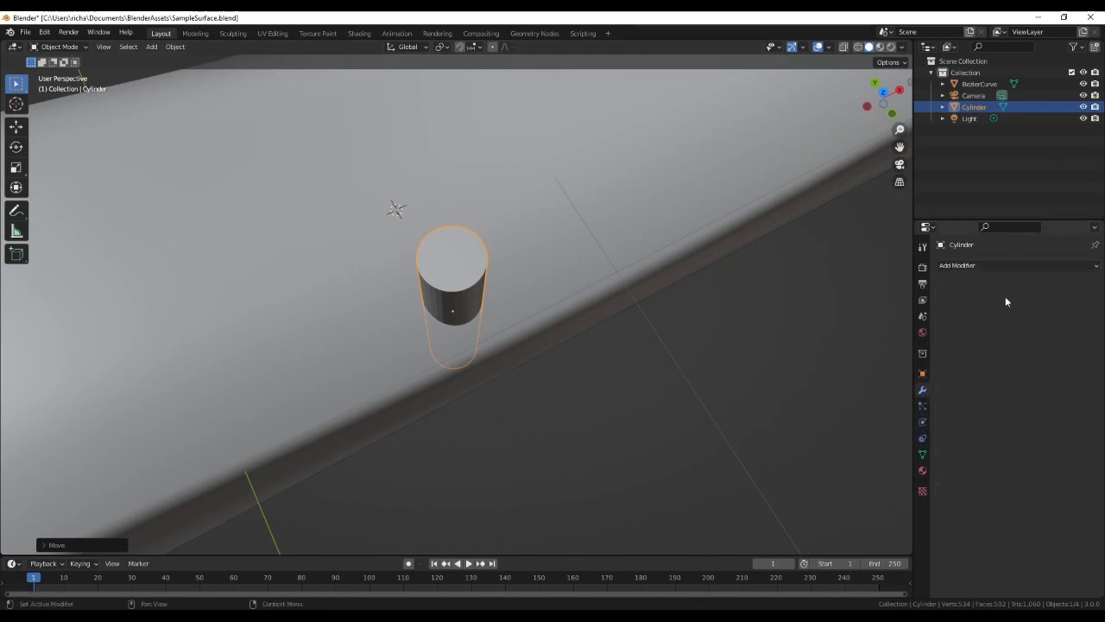
left_click(982, 265)
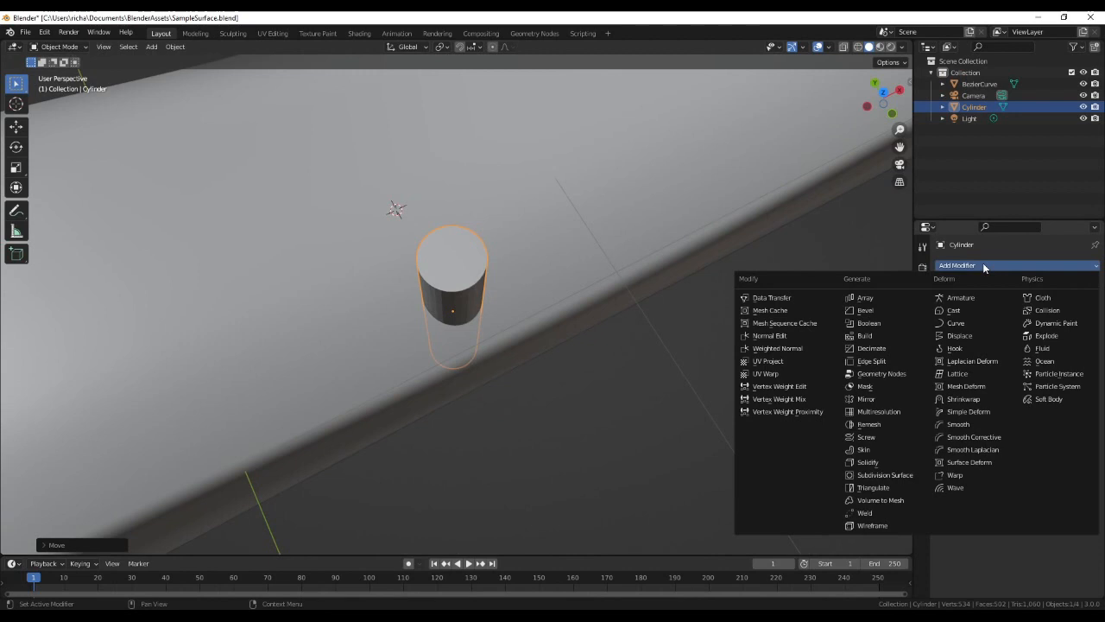
left_click(869, 323)
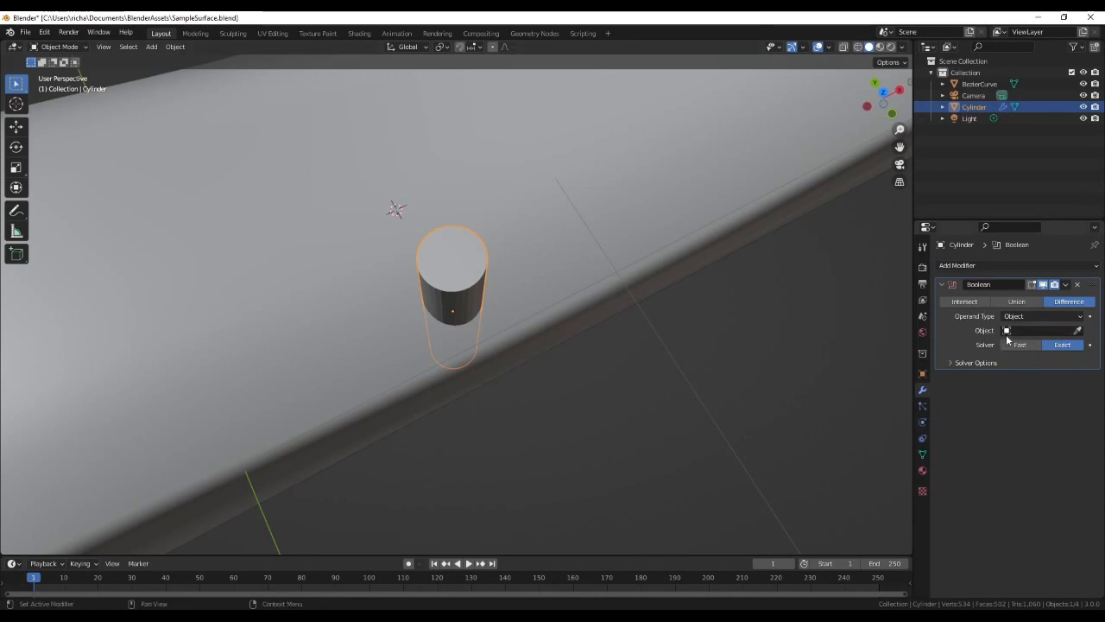
left_click(1076, 284)
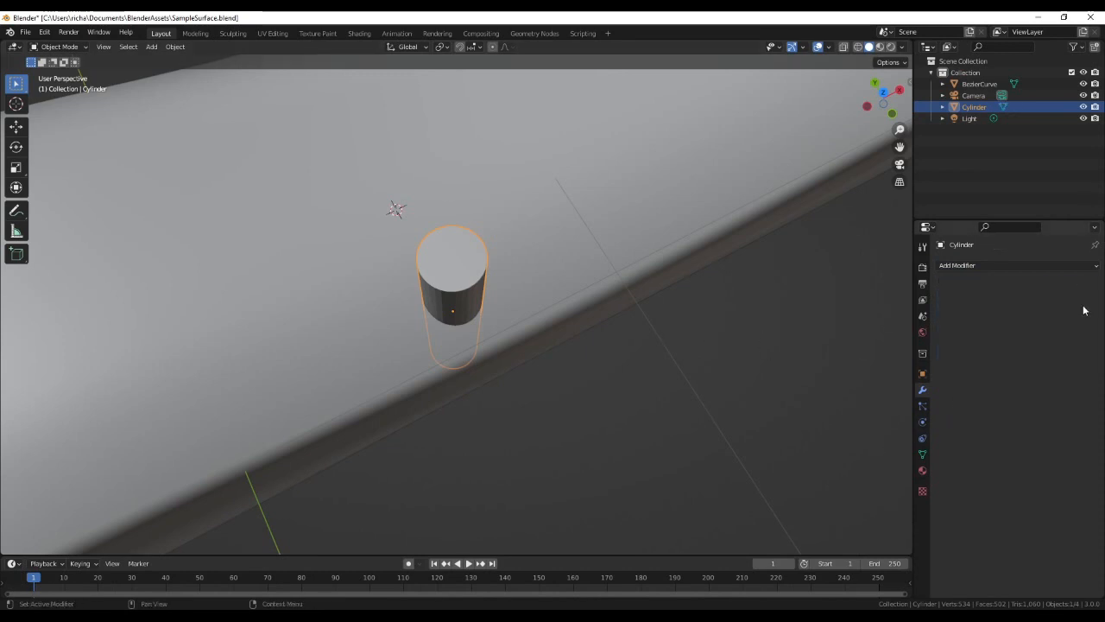
- Add a Boolean Difference modifier to the curved surface with the cylinder as its cutting object
left_click(620, 302)
left_click(949, 265)
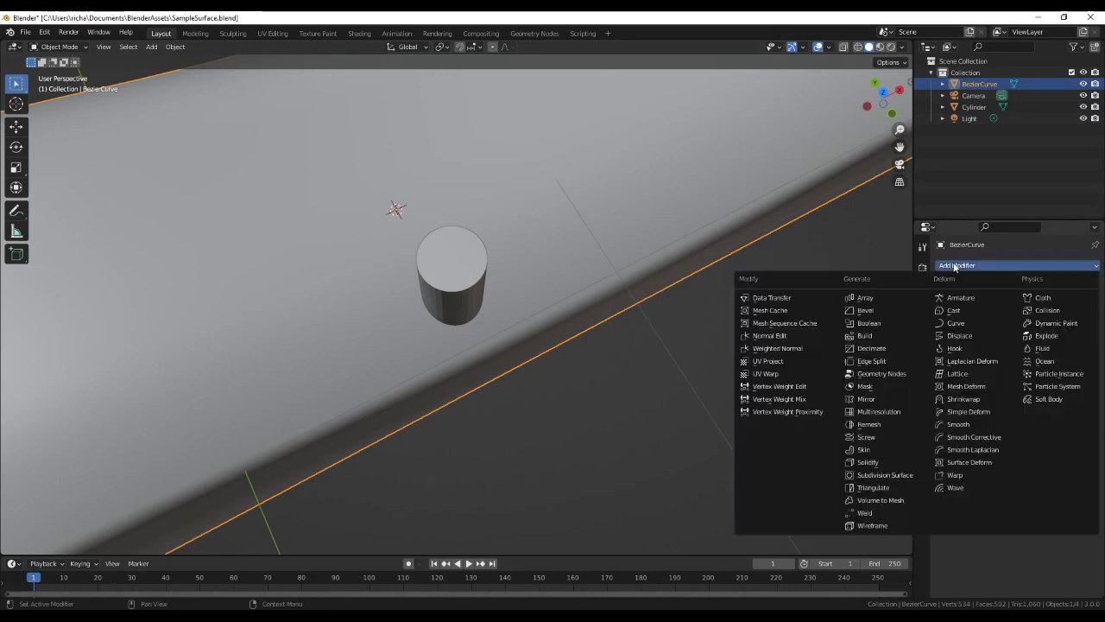
left_click(869, 323)
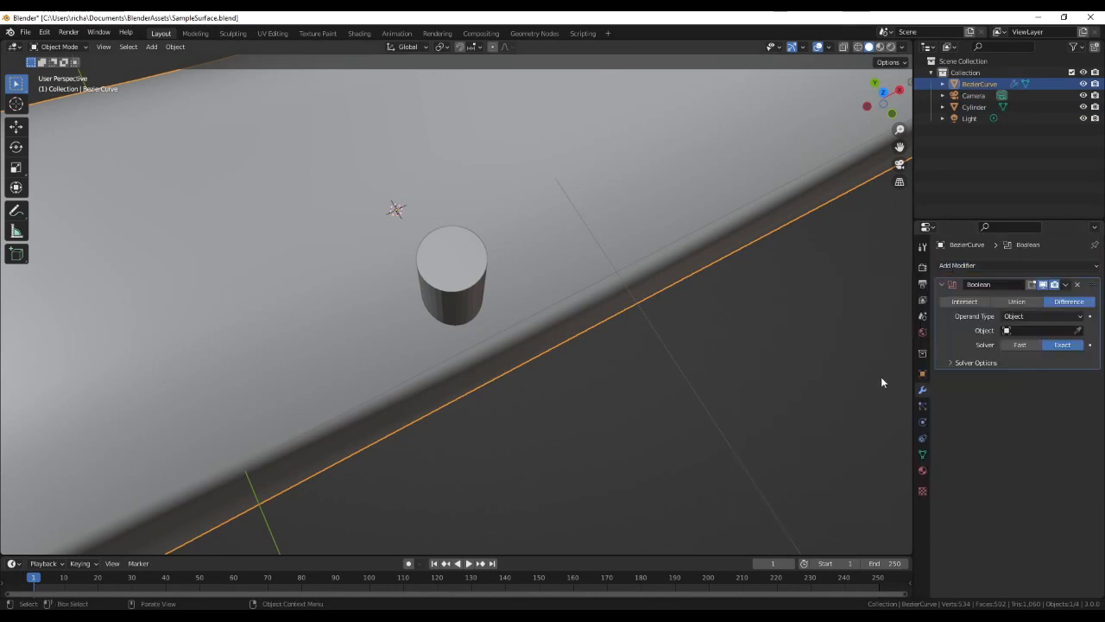
left_click(1078, 331)
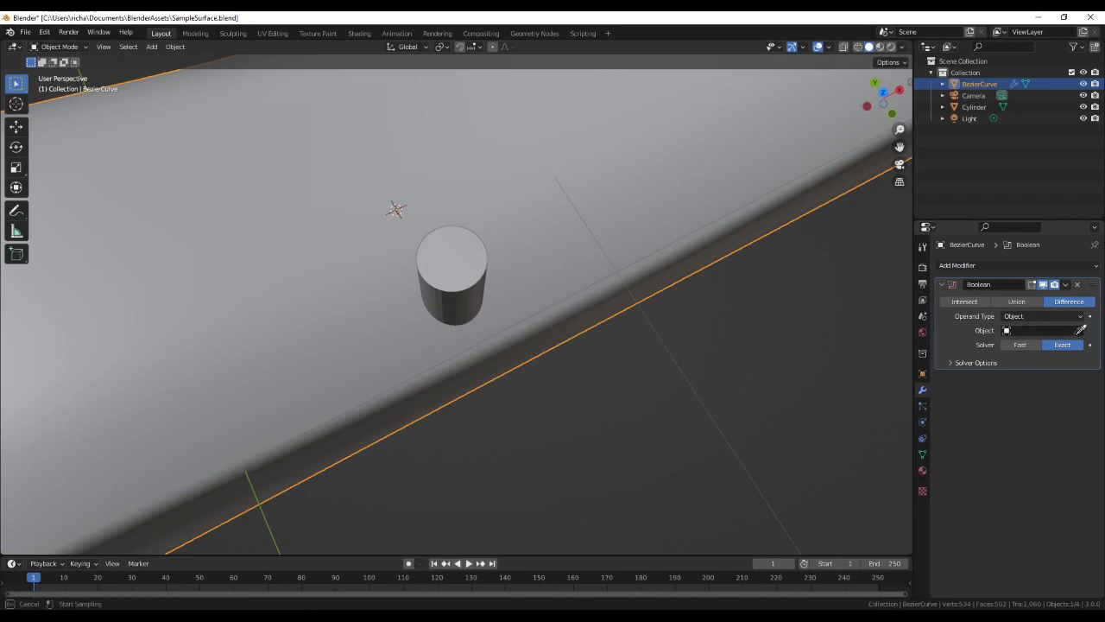
left_click(475, 261)
- Hide the cylinder in the viewport and inspect the hole cut through the curved surface
mouse_move(520, 395)
middle_mouse_down()
mouse_move(523, 422)
mouse_move(508, 311)
mouse_move(458, 308)
mouse_move(454, 336)
middle_mouse_up()
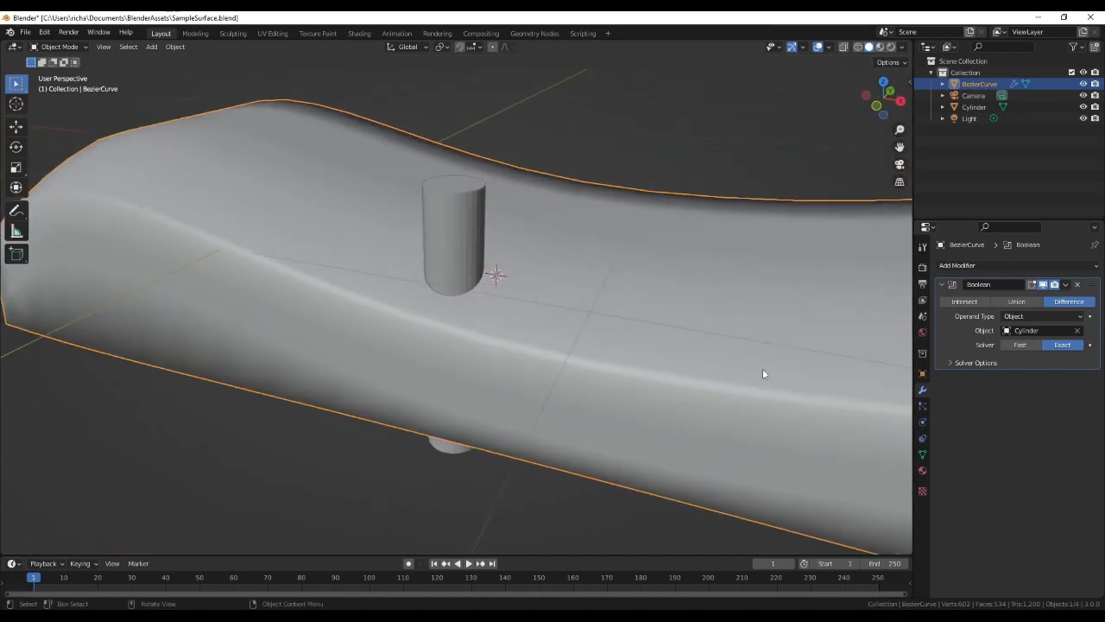
left_click(976, 107)
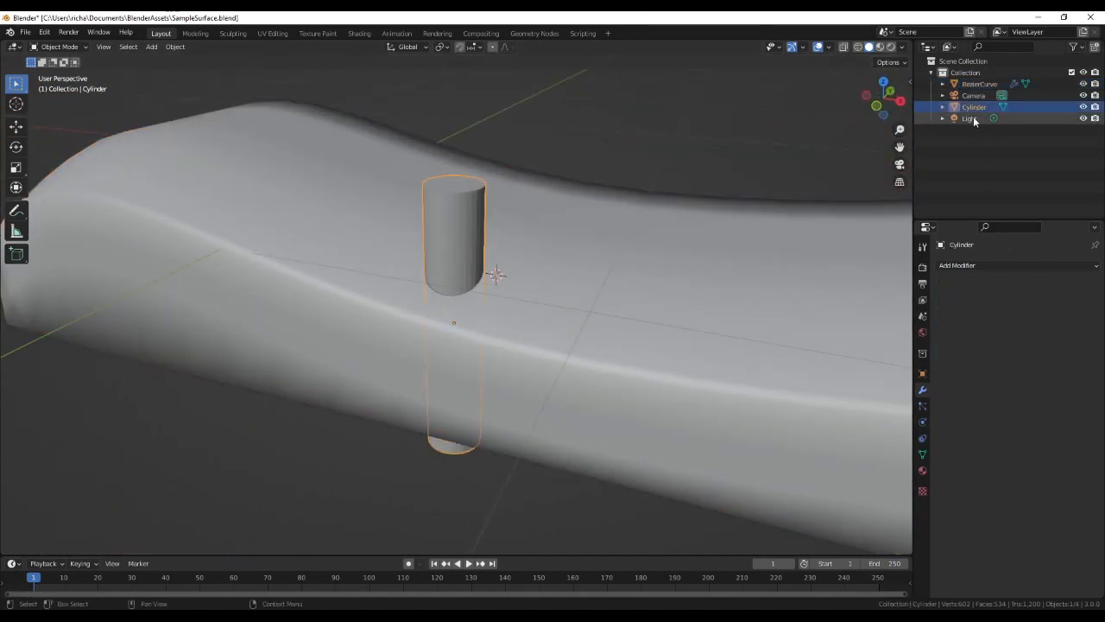
left_click(1083, 107)
middle_click_drag(641, 302, 748, 366)
mouse_move(601, 381)
middle_mouse_down()
mouse_move(604, 415)
mouse_move(552, 400)
mouse_move(523, 342)
mouse_move(532, 381)
middle_mouse_up()
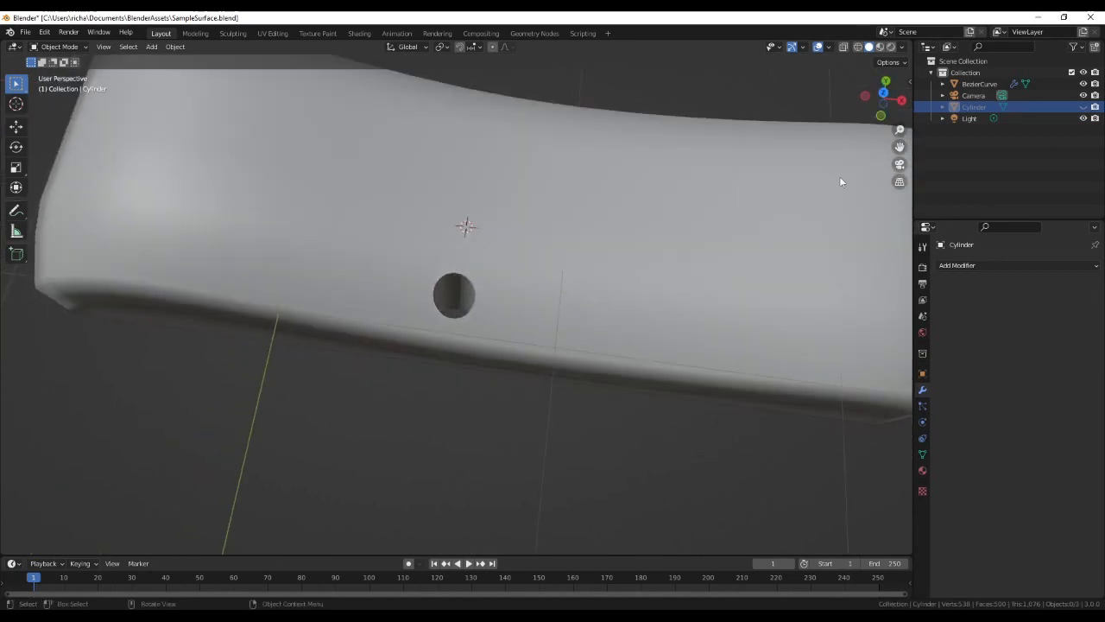
left_click(691, 318)
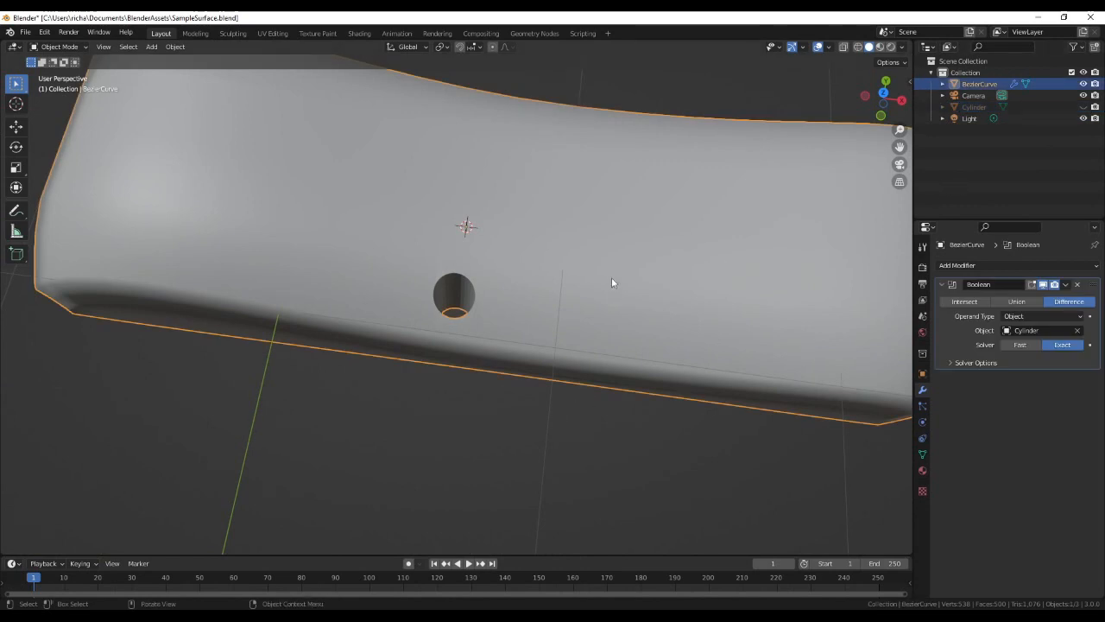
middle_click_drag(611, 283, 670, 263)
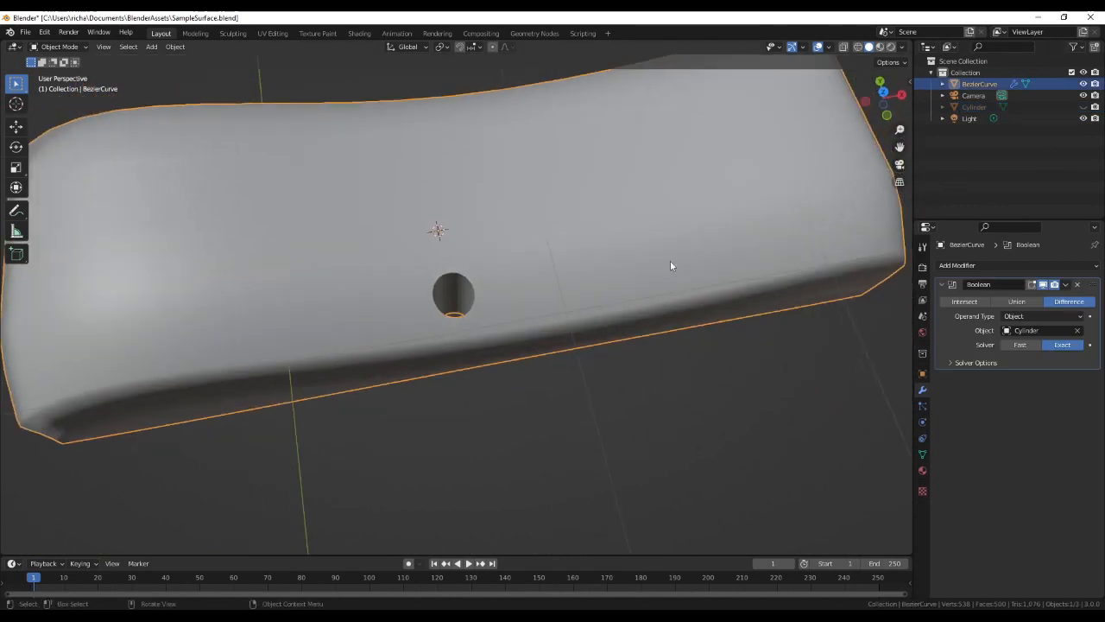
- Unhide the cylinder, move it about 0.2 m toward the middle of the surface, and hide it again
left_click(1084, 107)
left_click(447, 287)
middle_click_drag(478, 296, 651, 354)
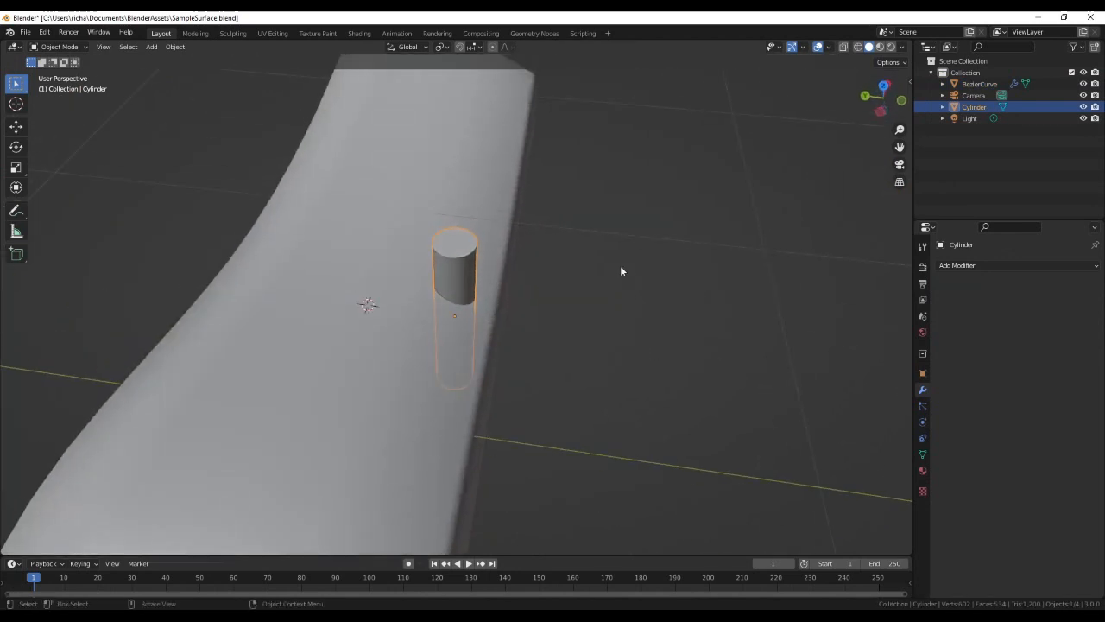
left_click(449, 249)
left_click(458, 265)
key("g")
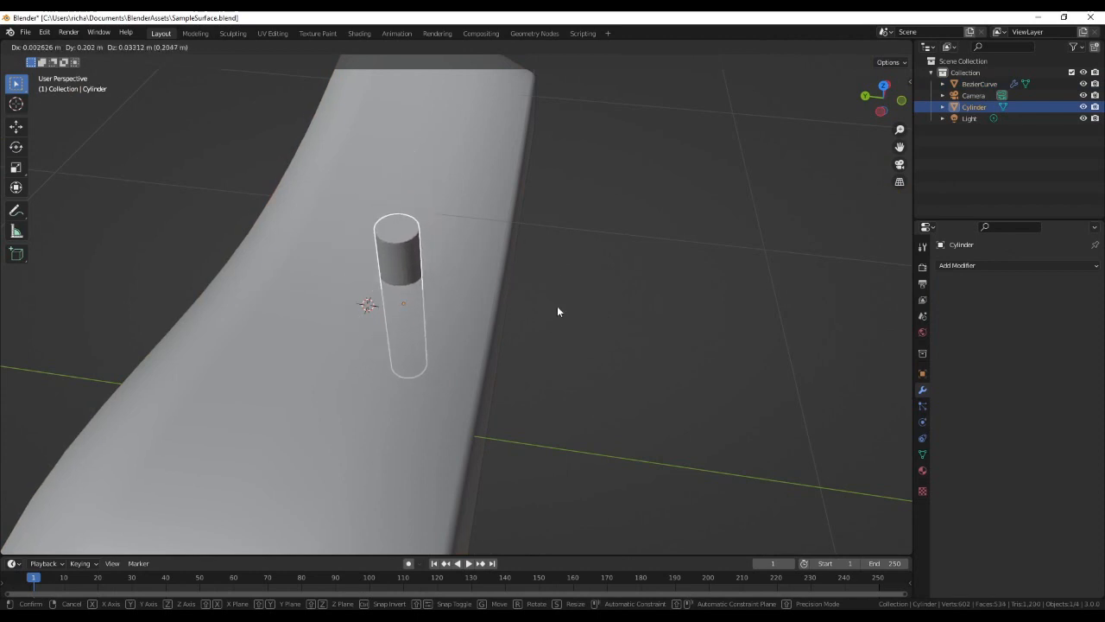
left_click(560, 304)
left_click(1083, 107)
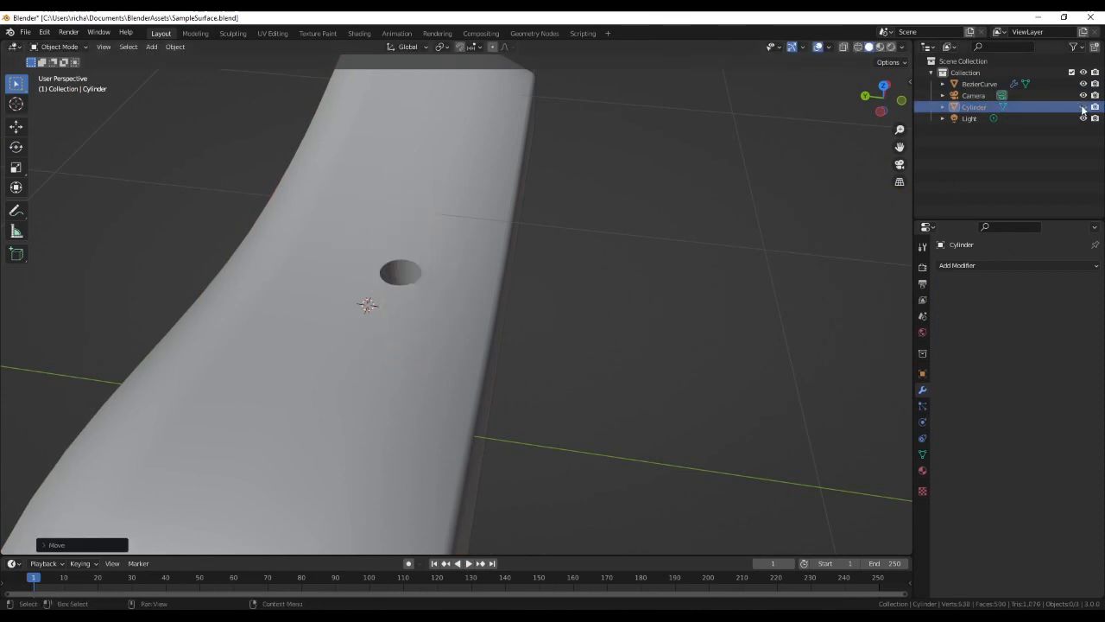
- Unhide the cylinder, move it back near the surface's long edge, and adjust its height along the Z axis
left_click(1084, 107)
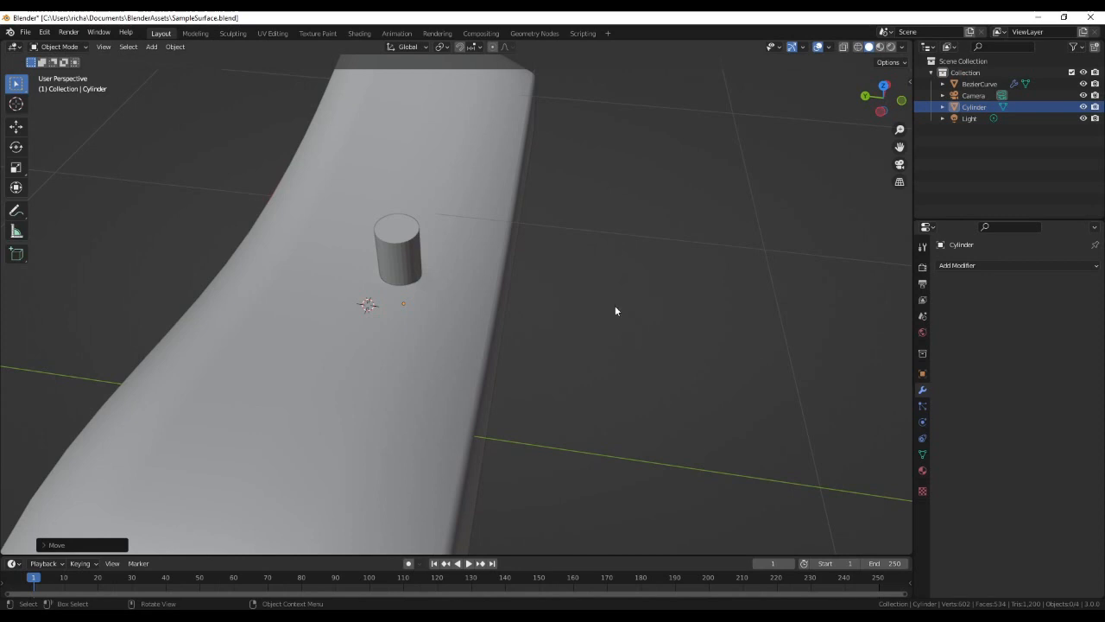
left_click(403, 248)
key("g")
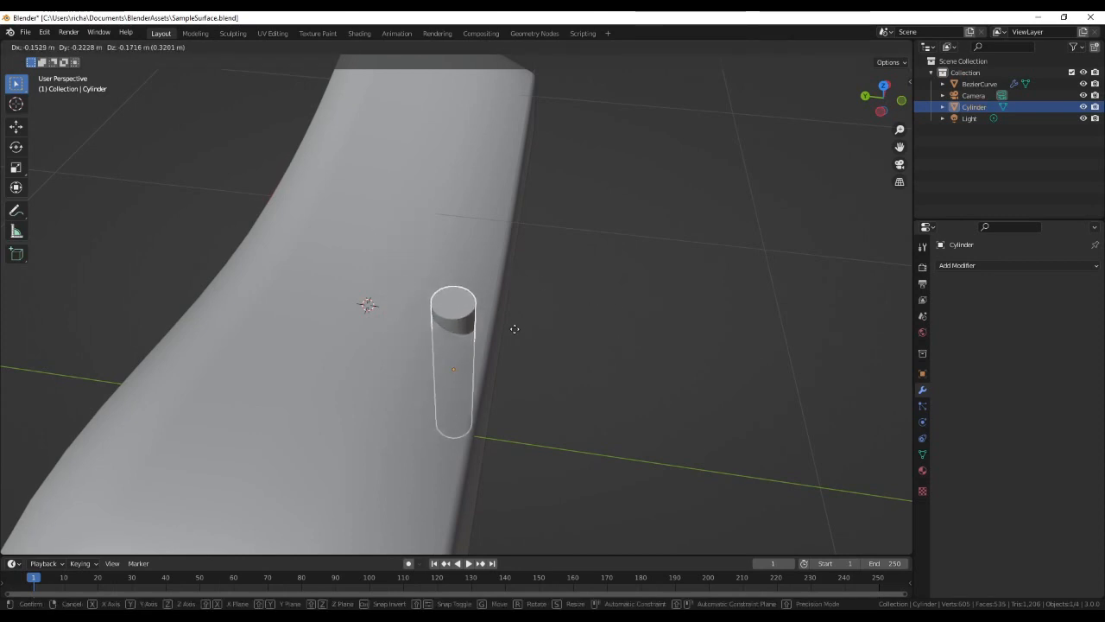
left_click(516, 315)
mouse_move(526, 313)
middle_mouse_down()
mouse_move(534, 388)
mouse_move(543, 353)
mouse_move(525, 369)
mouse_move(399, 305)
mouse_move(434, 254)
mouse_move(537, 299)
middle_mouse_up()
key("g")
key("z")
left_click(484, 264)
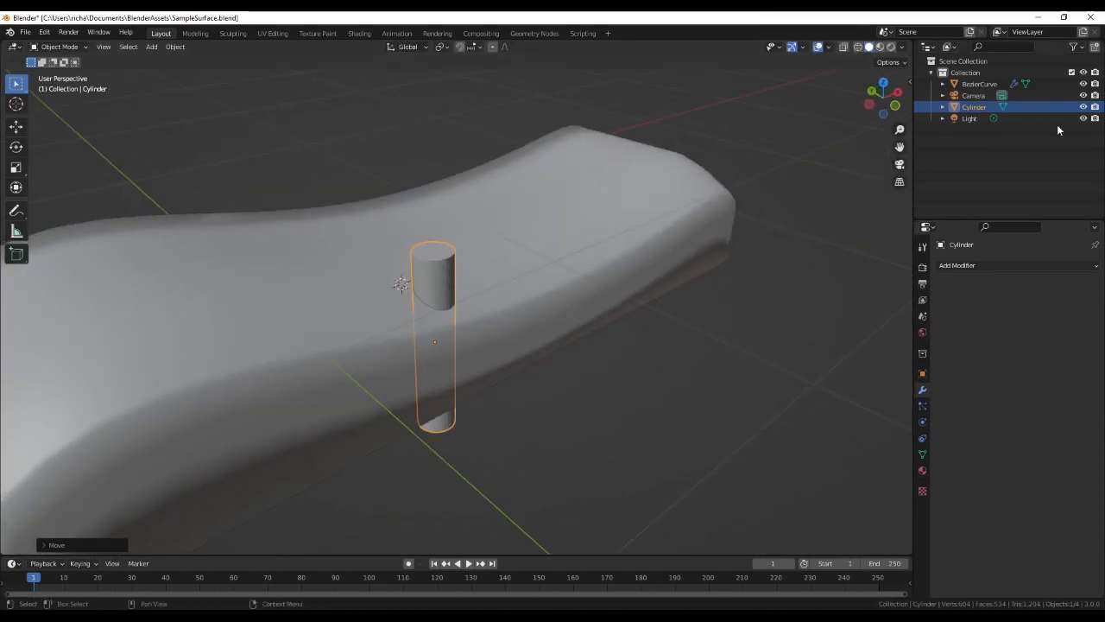
- Hide the cylinder and inspect the inside of the repositioned hole up close
left_click(1084, 106)
middle_click_drag(591, 273, 542, 302)
scroll(543, 302, "up", 5)
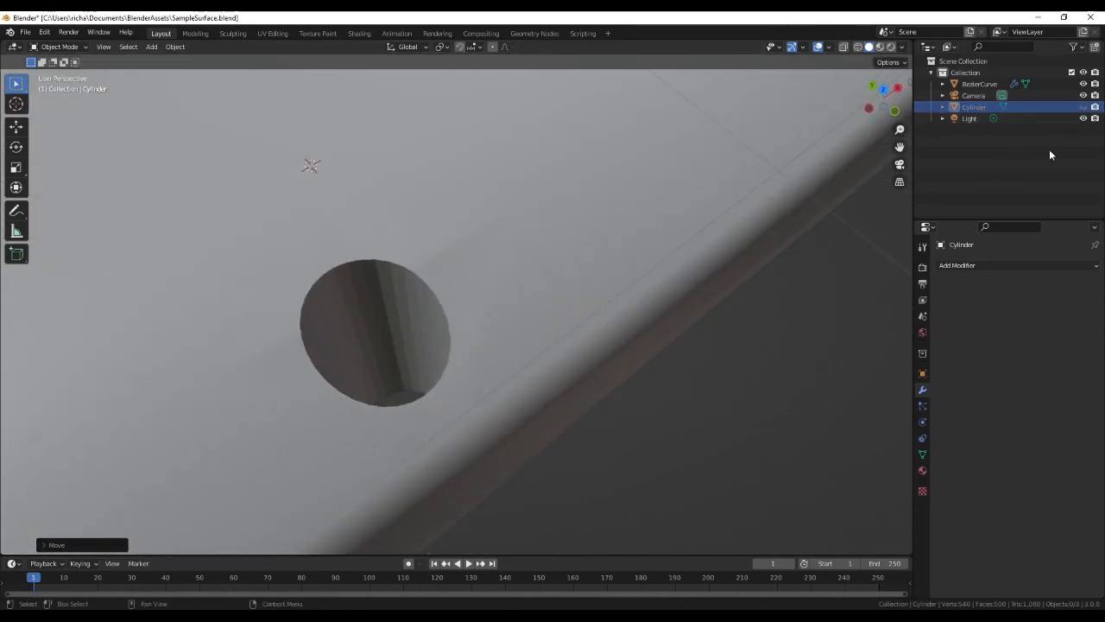
- Apply the Boolean Difference modifier on the curved surface
left_click(549, 277)
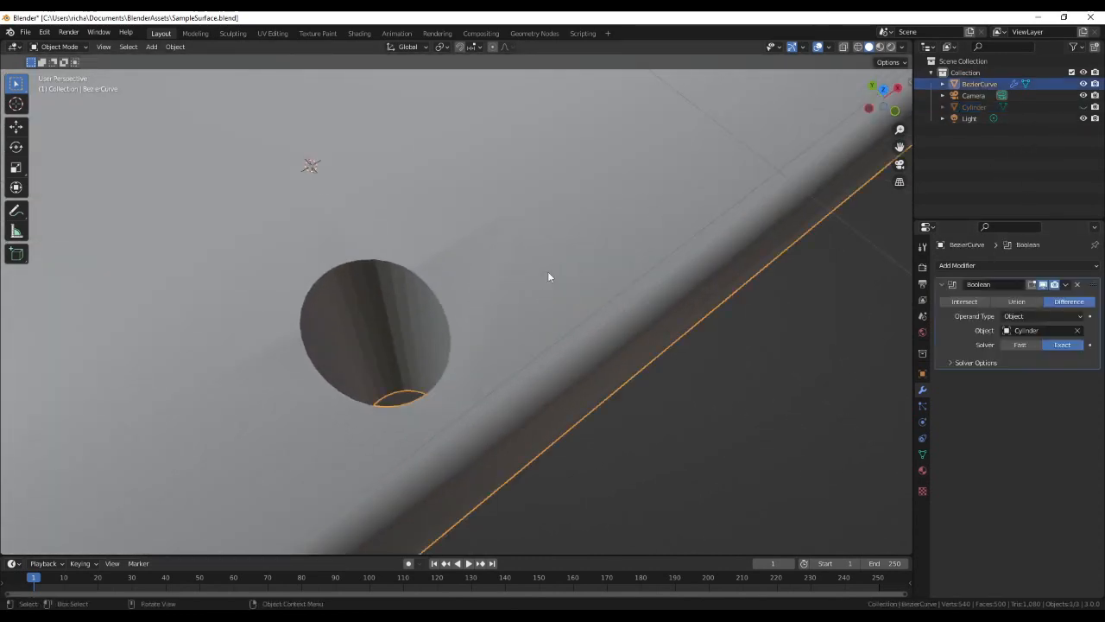
left_click(1066, 285)
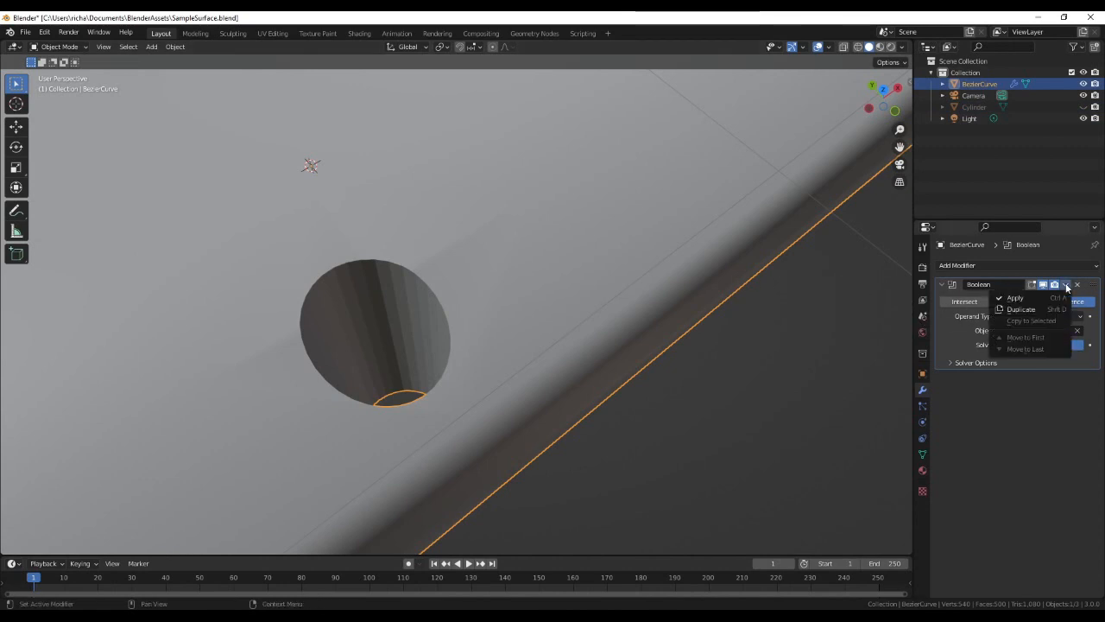
left_click(1016, 298)
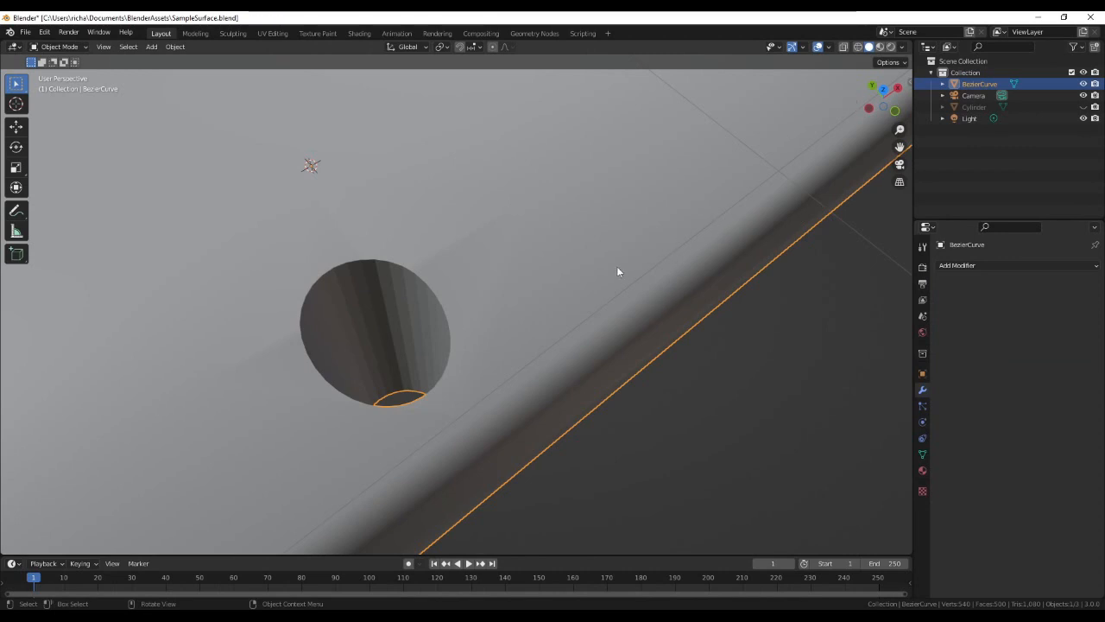
- Examine the surface's mesh in Edit Mode, selecting the individual faces surrounding the hole in face select mode
key("Tab")
middle_click_drag(578, 279, 463, 241)
scroll(464, 241, "up", 3)
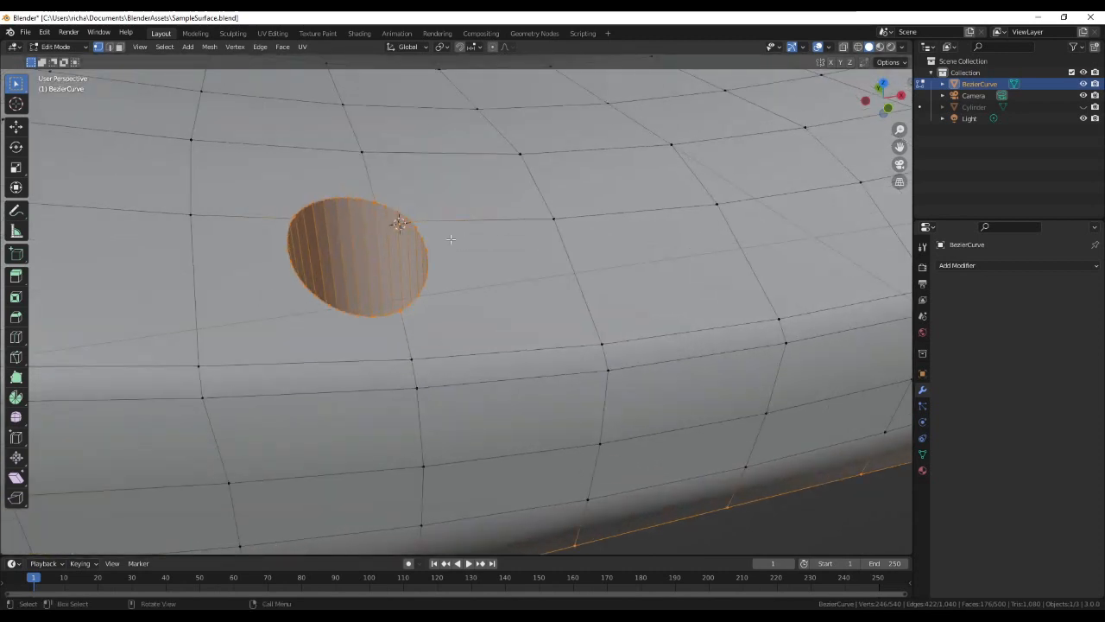
left_click(119, 47)
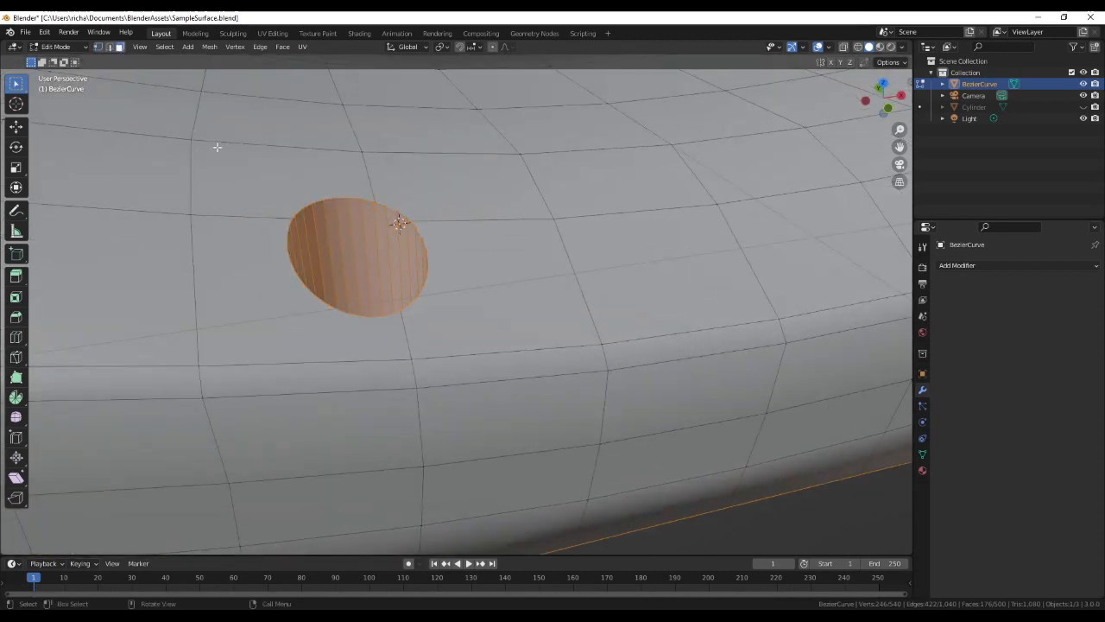
left_click(230, 162)
left_click(253, 266)
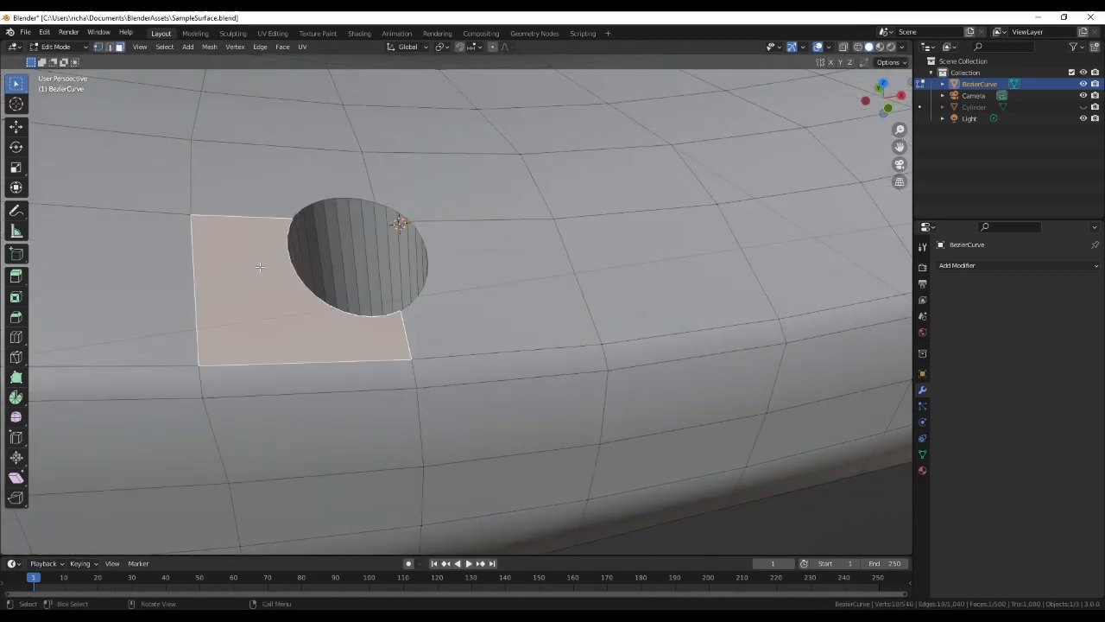
left_click(476, 297)
left_click(461, 198)
left_click(311, 179)
- In vertex select mode, select two neighbouring vertices where a surface edge meets the hole's rim and examine the topology around the hole
middle_click_drag(330, 199, 408, 225)
scroll(396, 227, "up", 3)
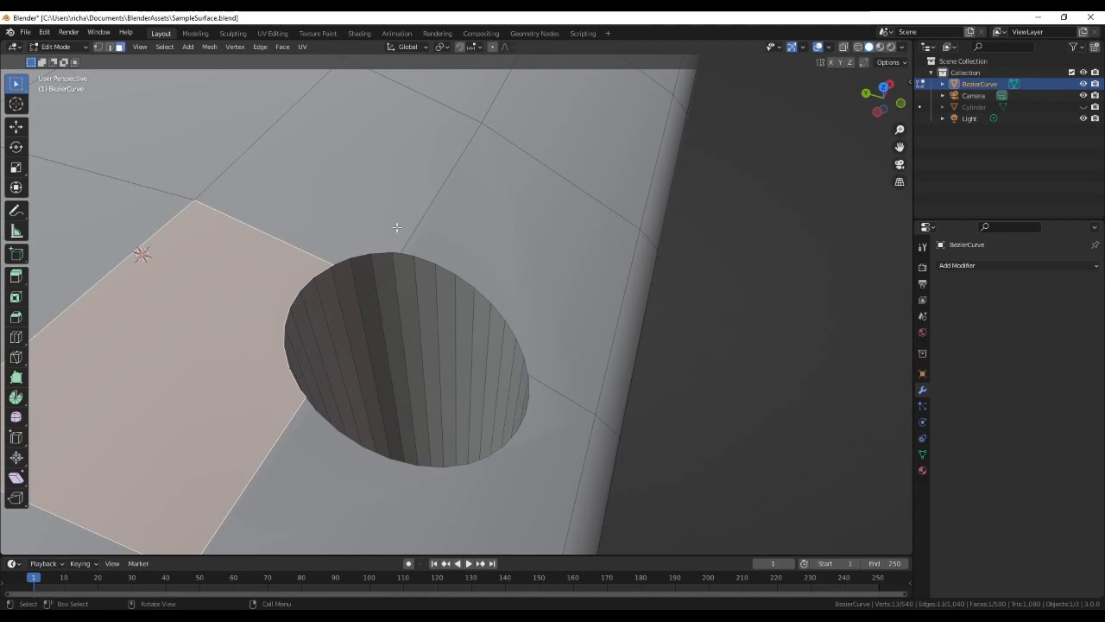
key("Tab")
key("Tab")
left_click(98, 47)
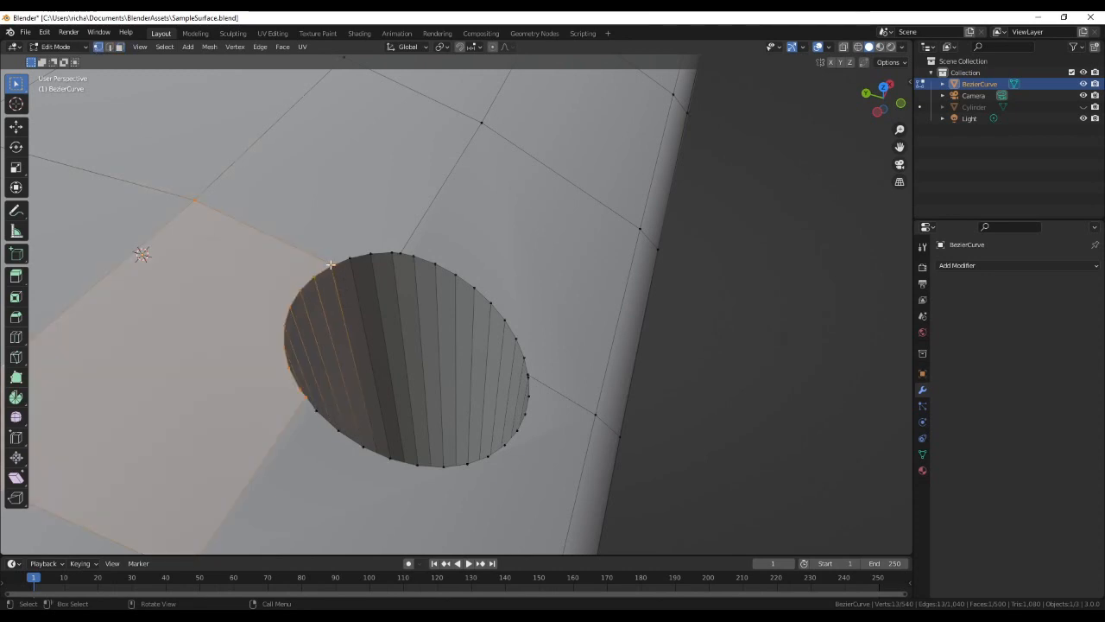
scroll(323, 284, "up", 5)
scroll(324, 294, "down", 1)
left_click(322, 308)
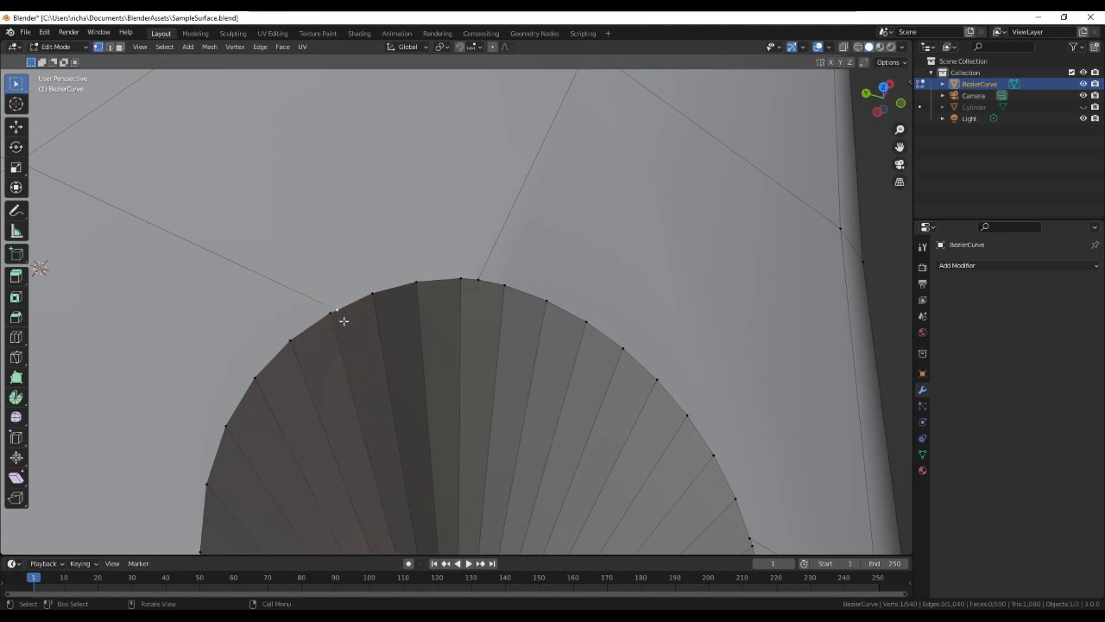
left_click(335, 316, "shift")
scroll(362, 330, "down", 6)
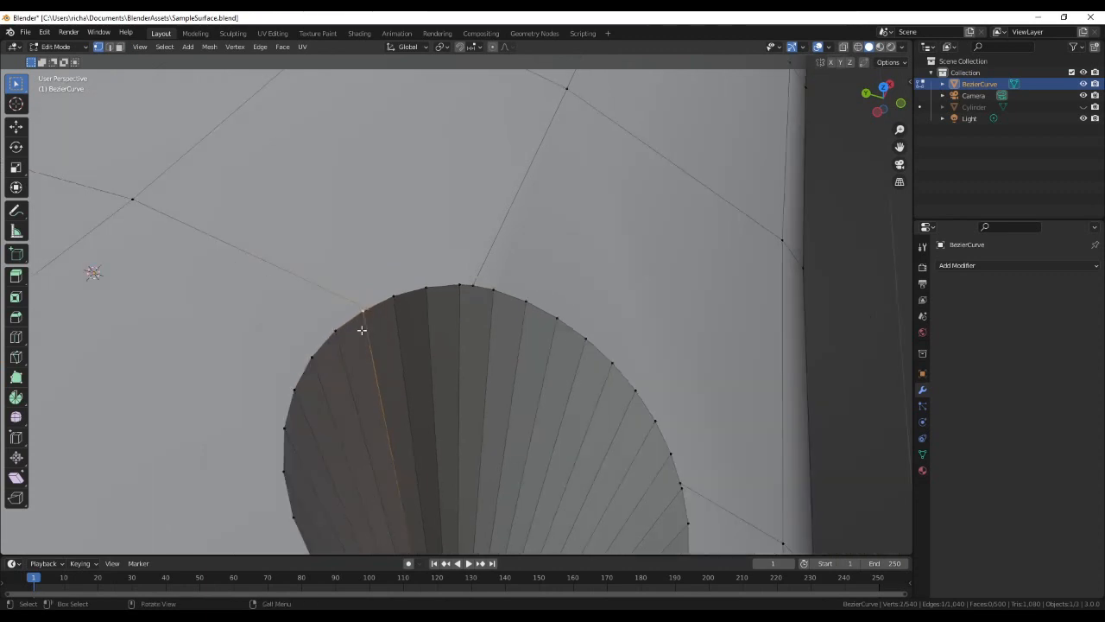
middle_click_drag(363, 329, 258, 309)
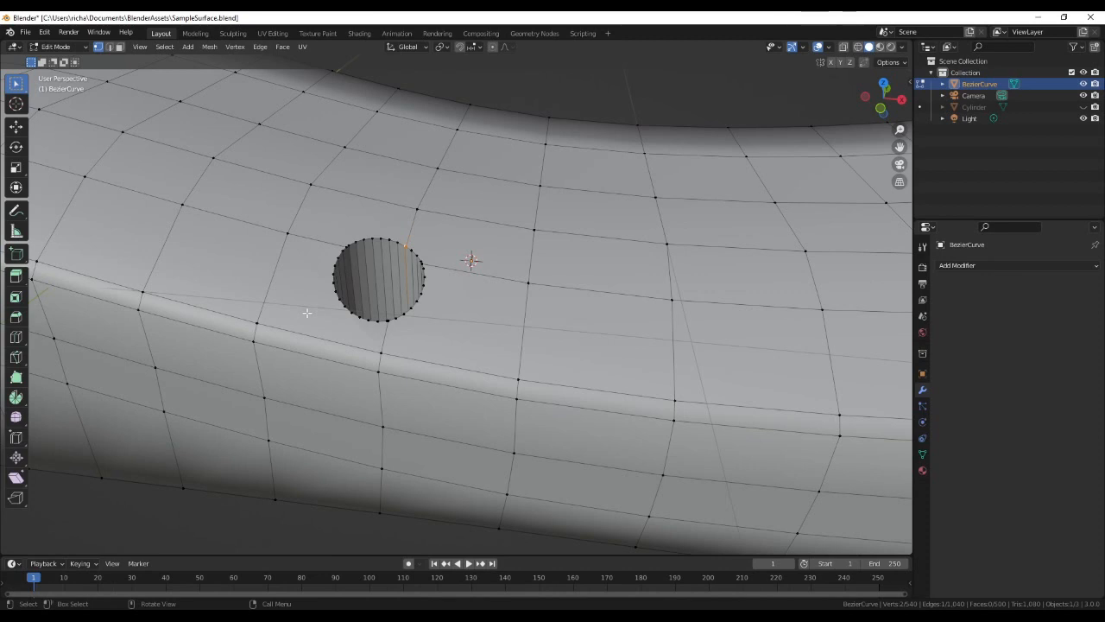
middle_click_drag(482, 337, 526, 323)
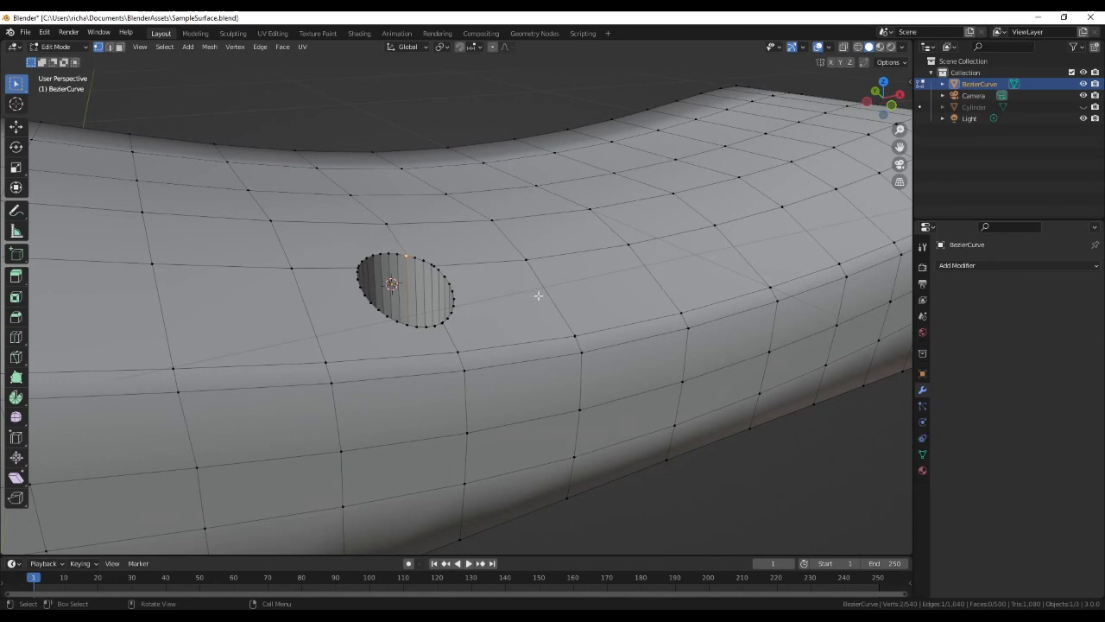
- Return to Object Mode and switch the surface to Shade Flat and back to Shade Smooth
key("Tab")
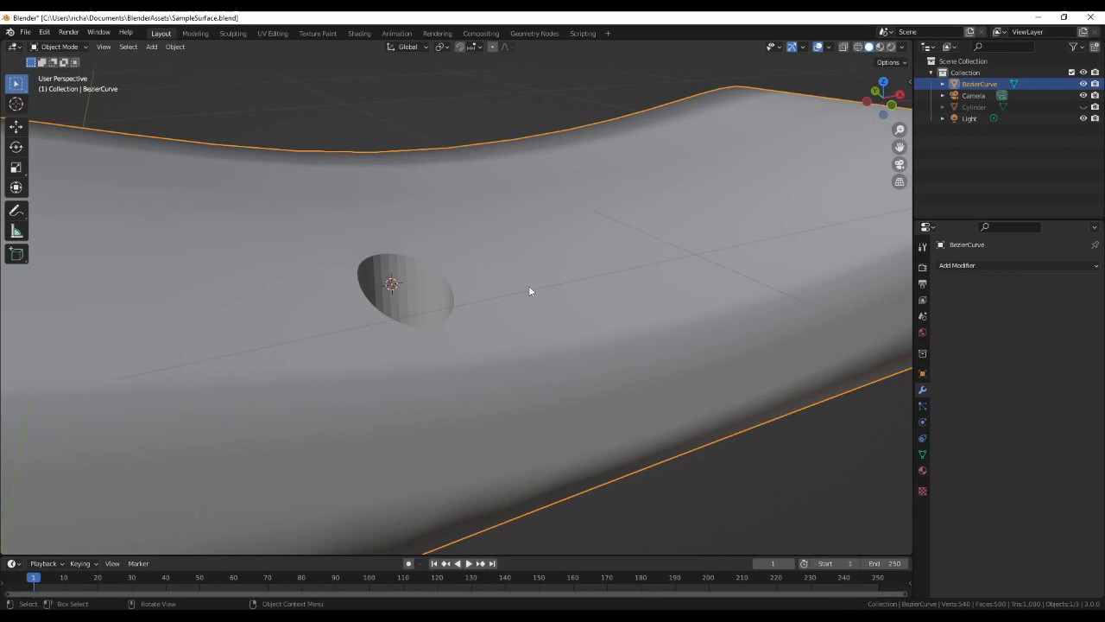
right_click(515, 251)
left_click(506, 261)
middle_click_drag(477, 282, 483, 255)
right_click(489, 246)
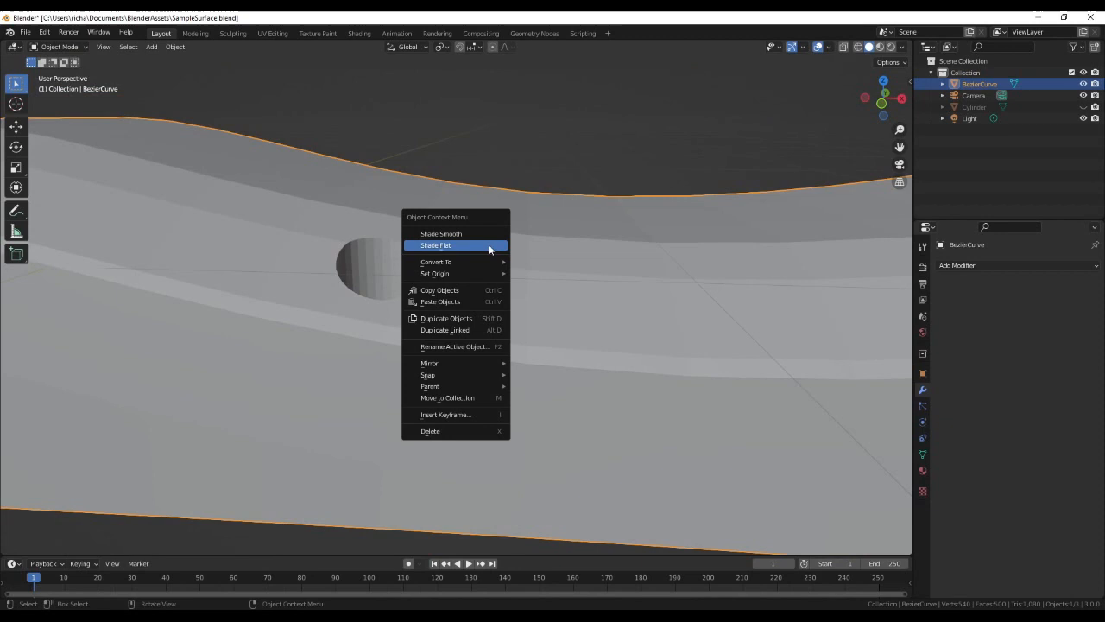
left_click(489, 234)
- Examine the smooth shading around the hole, comparing the surface in Object Mode with its mesh edges in Edit Mode
middle_click_drag(456, 262, 592, 288)
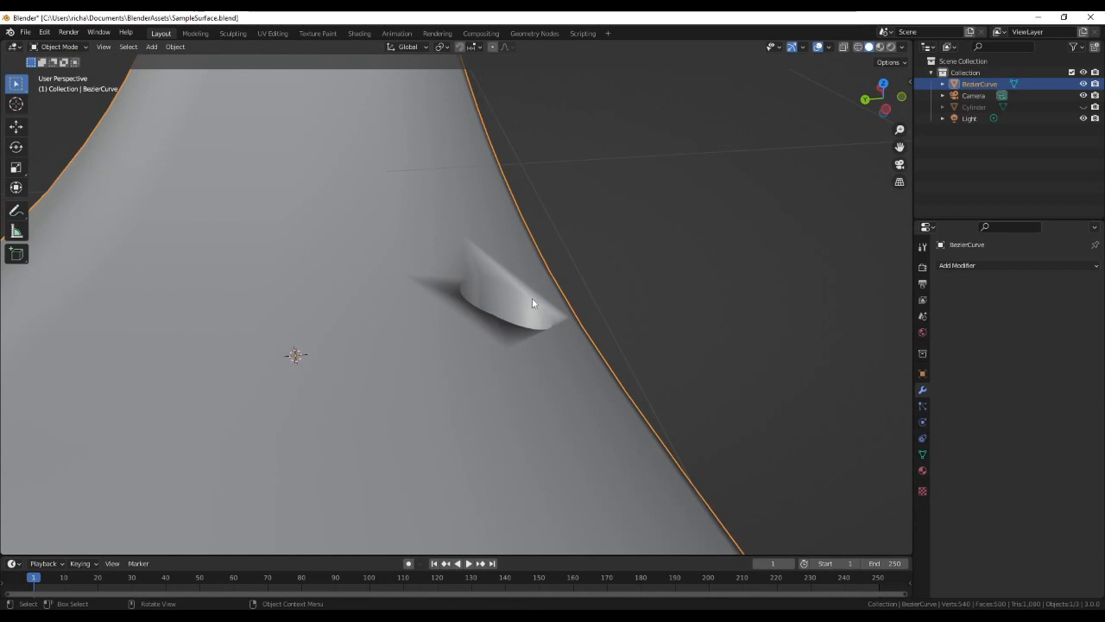
key("Tab")
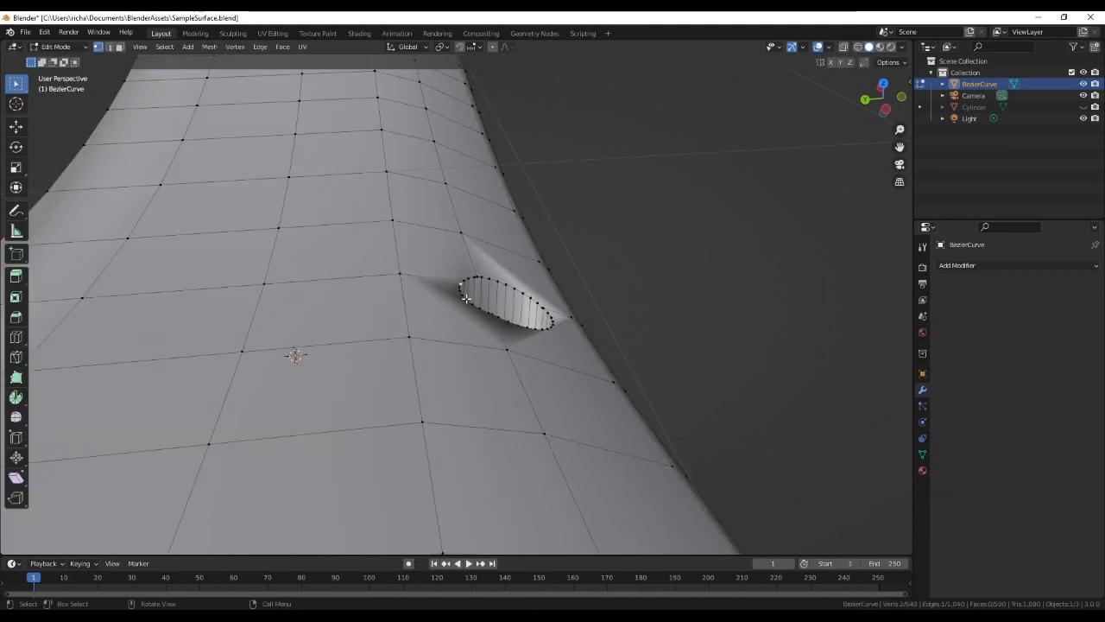
middle_click_drag(467, 292, 453, 338)
scroll(453, 337, "up", 4)
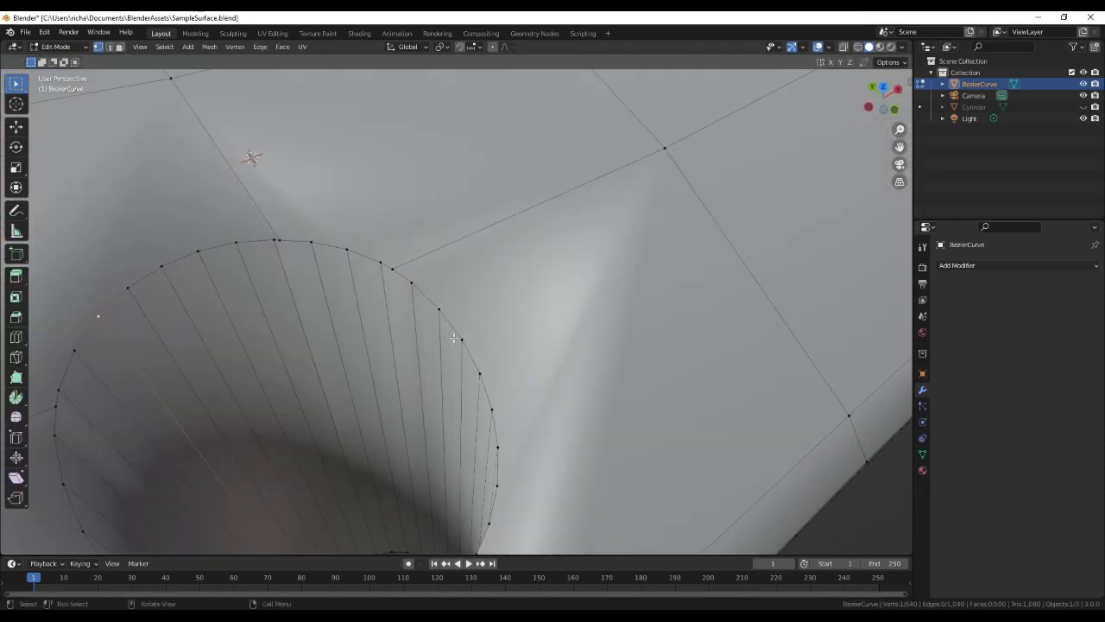
scroll(455, 334, "down", 2)
key("Tab")
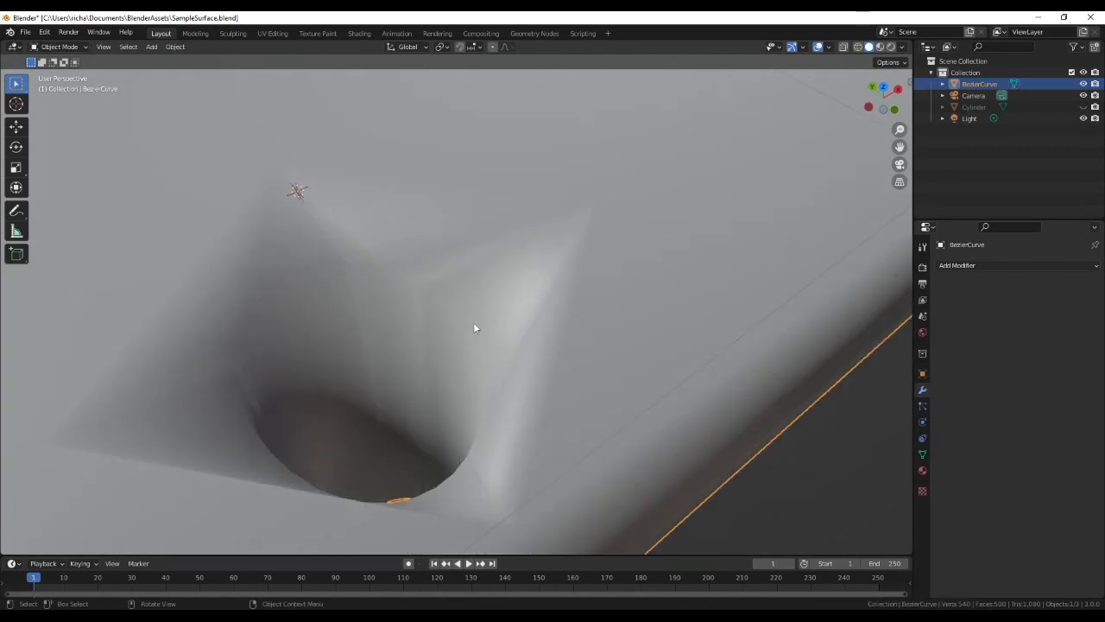
scroll(479, 318, "down", 4)
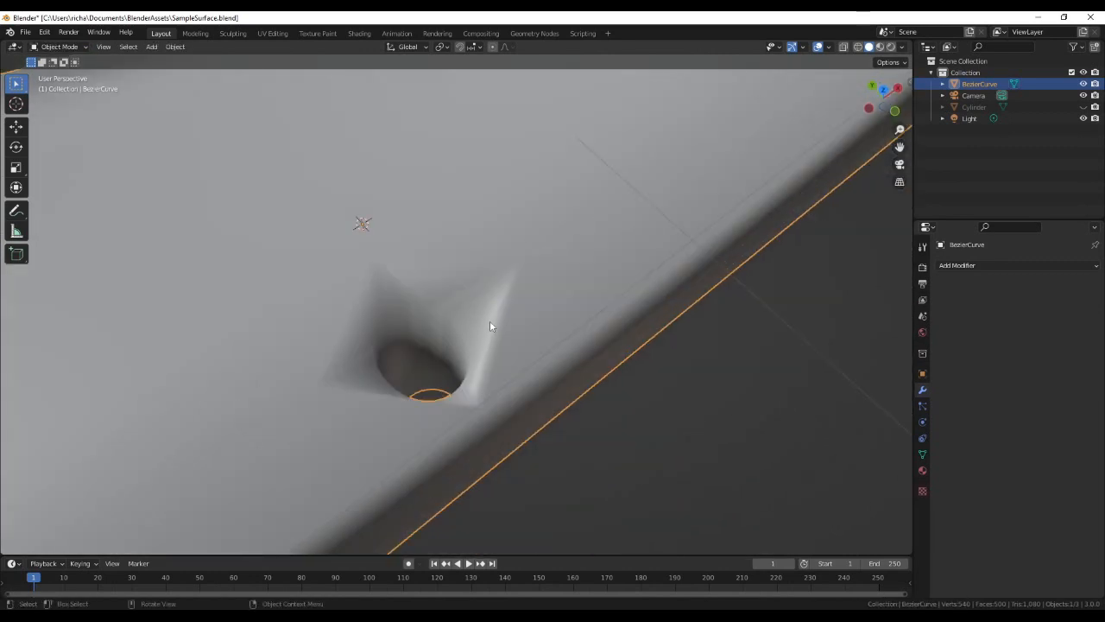
key("Tab")
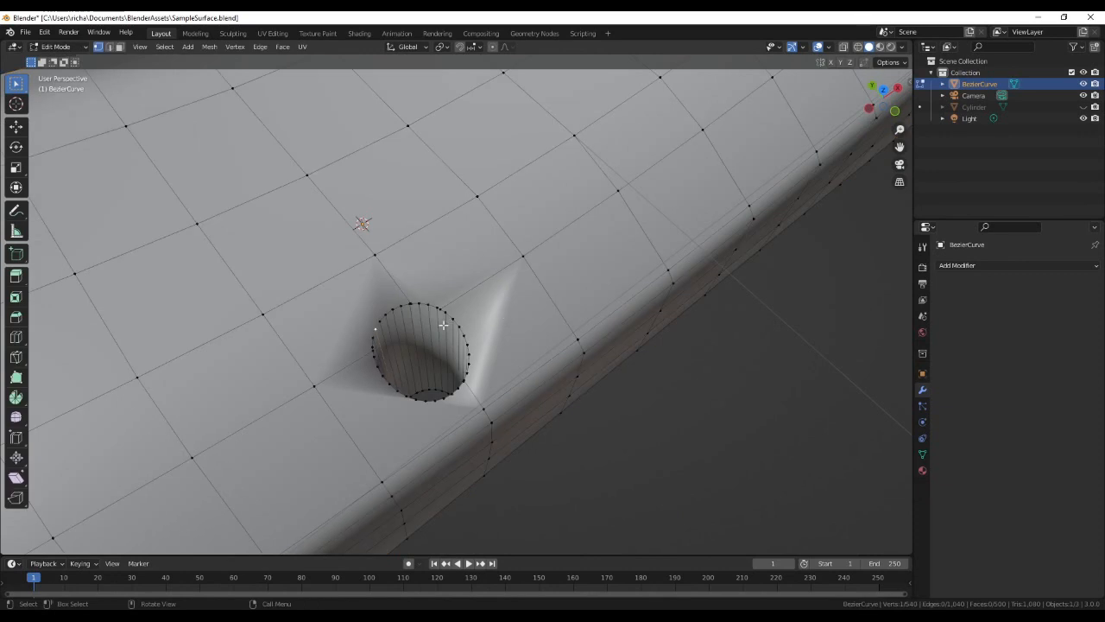
scroll(440, 326, "up", 4)
middle_click_drag(377, 334, 463, 281)
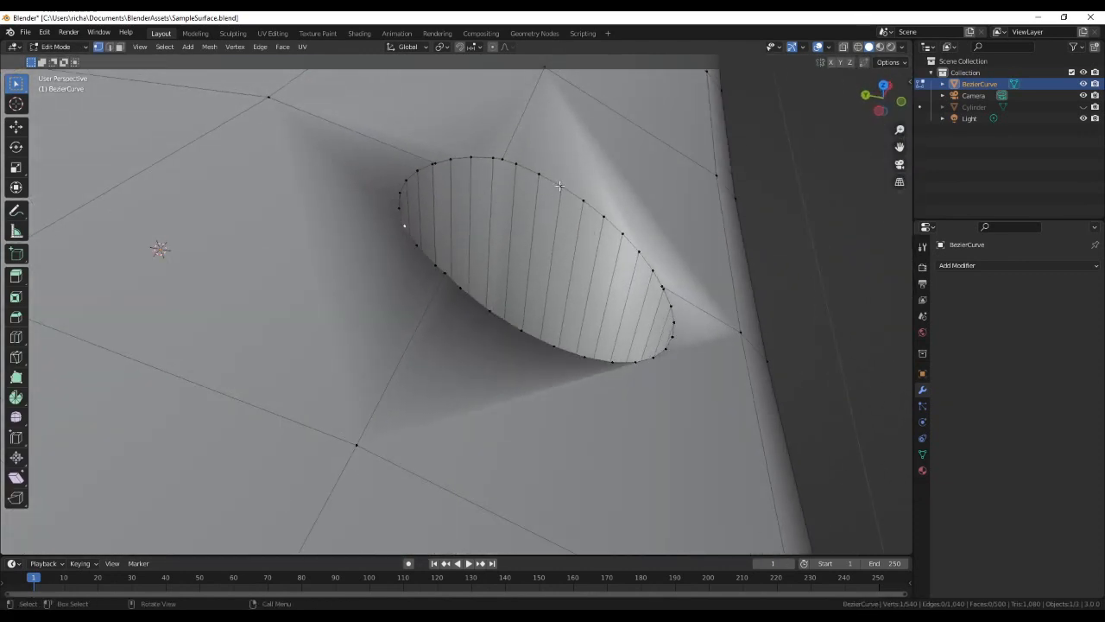
key("Tab")
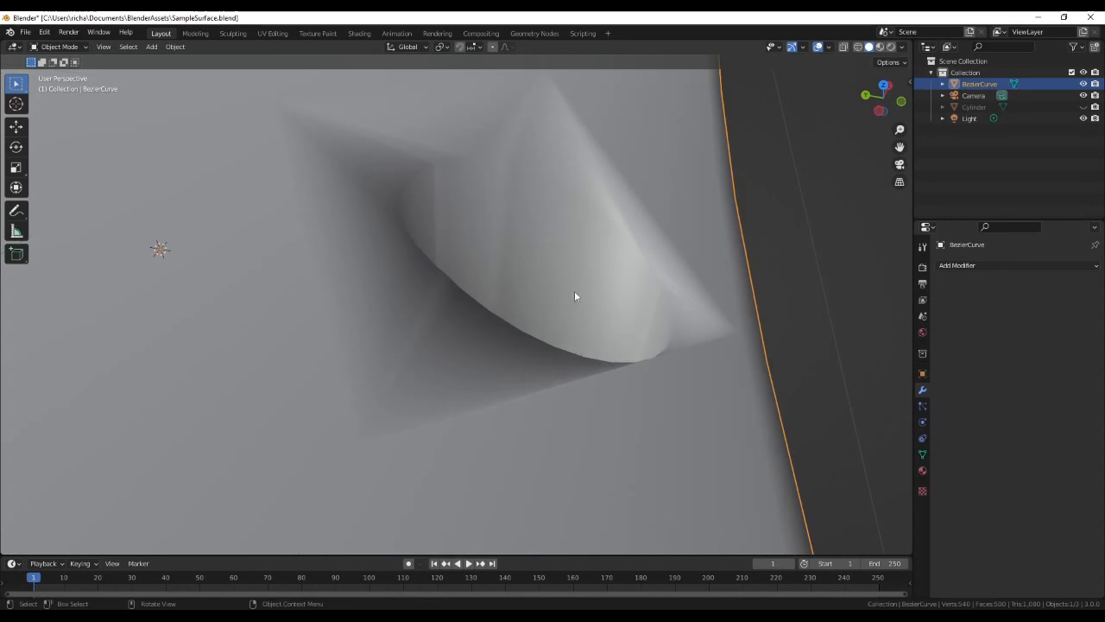
key("Tab")
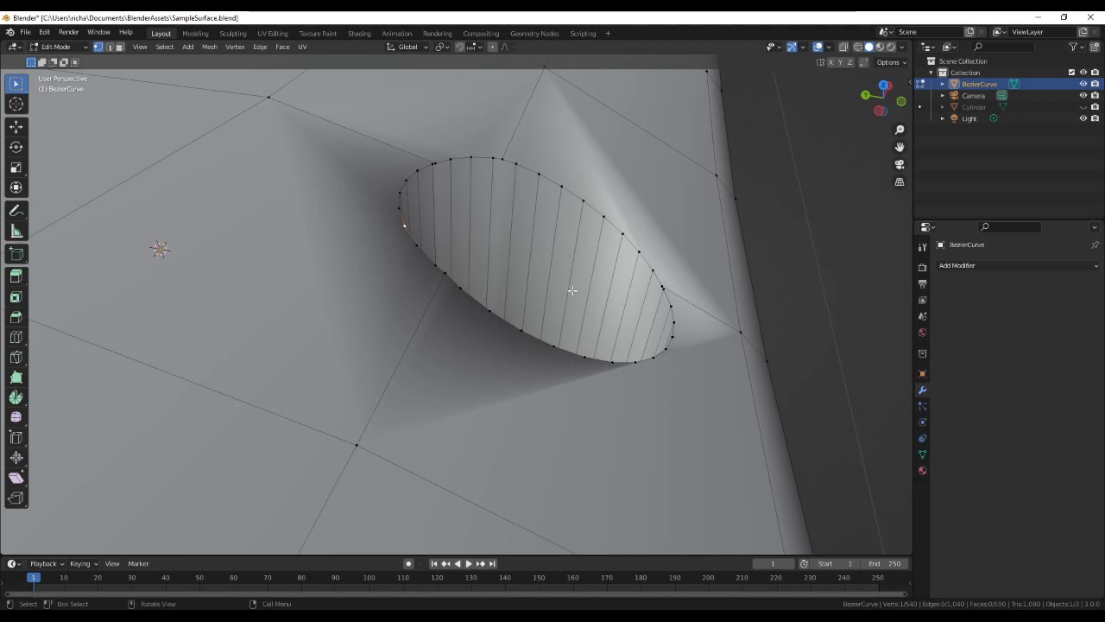
middle_click_drag(572, 290, 516, 318)
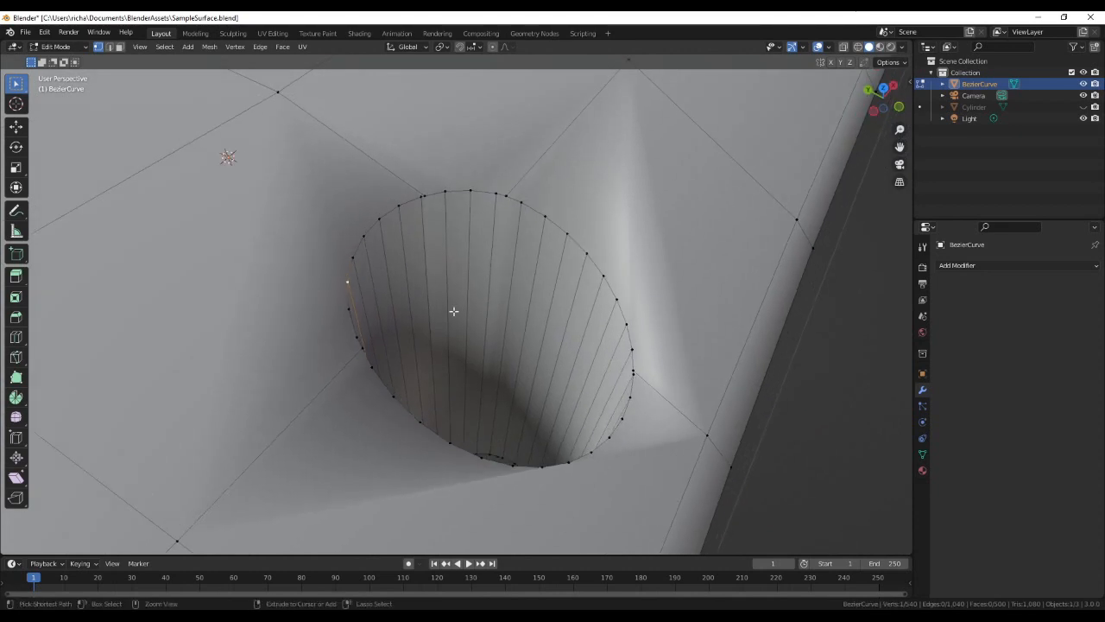
- Try a loop cut inside the hole's wall and another across the curved surface, cancelling each one
key("ctrl+r")
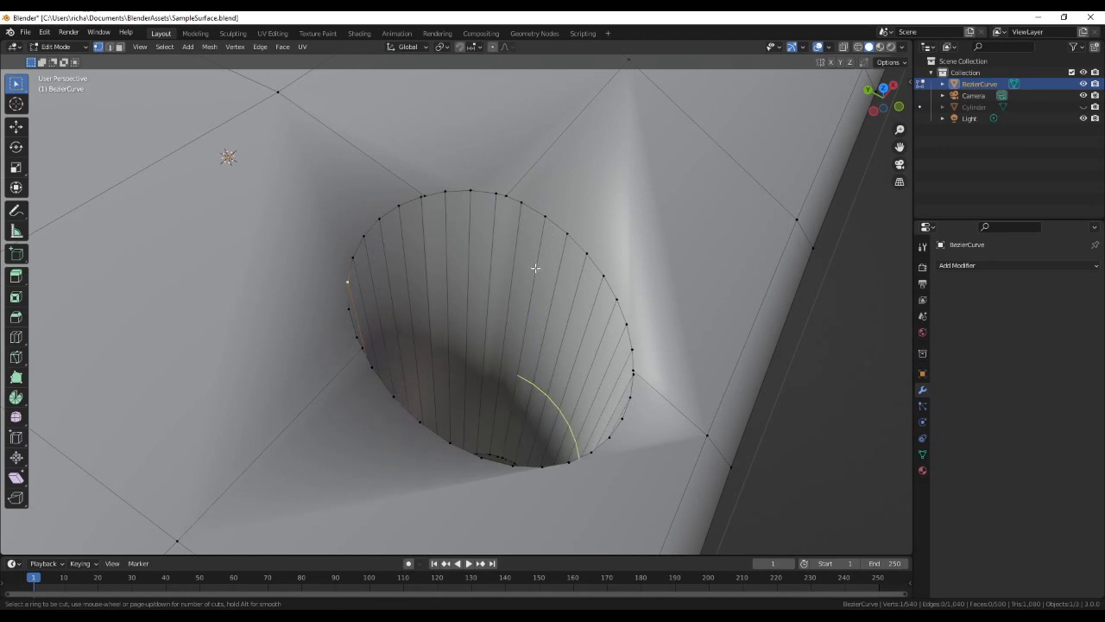
key("Escape")
scroll(526, 273, "down", 8)
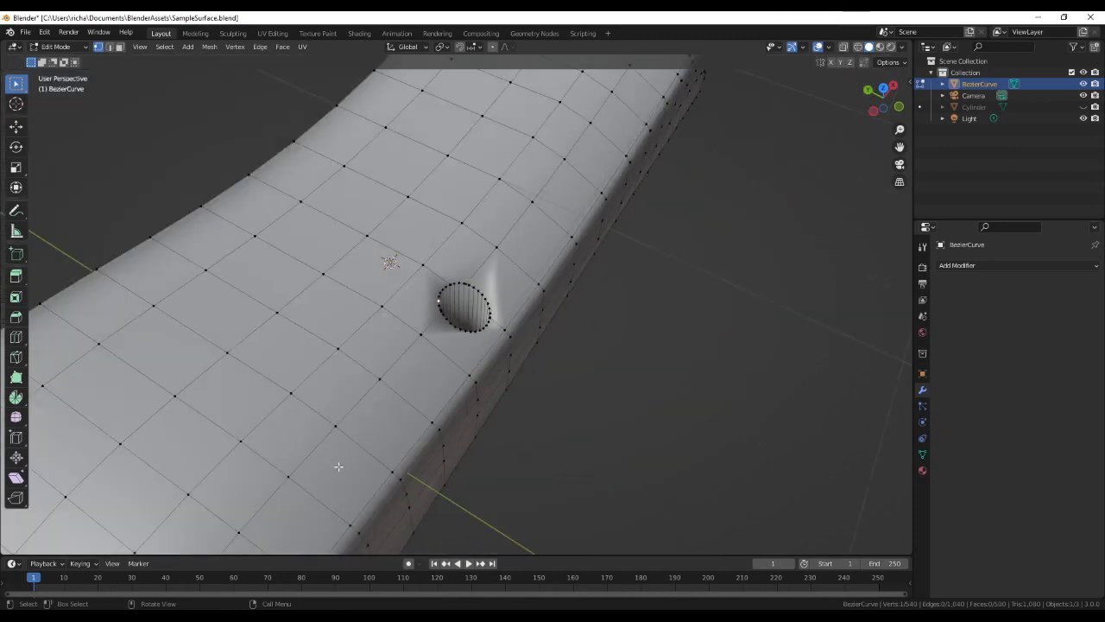
key("ctrl+r")
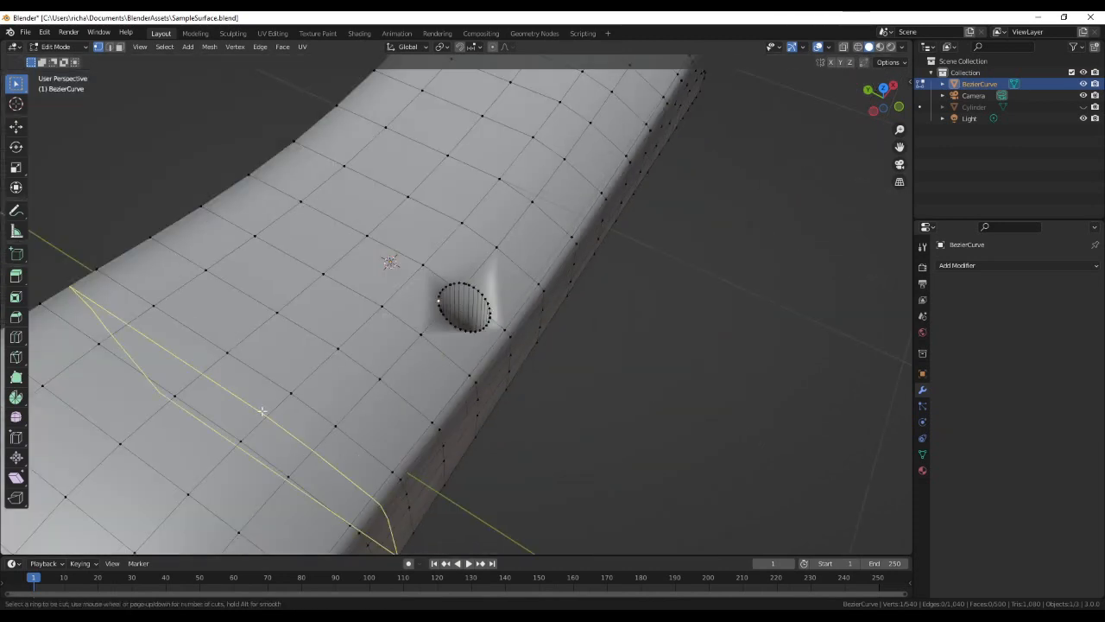
key("Escape")
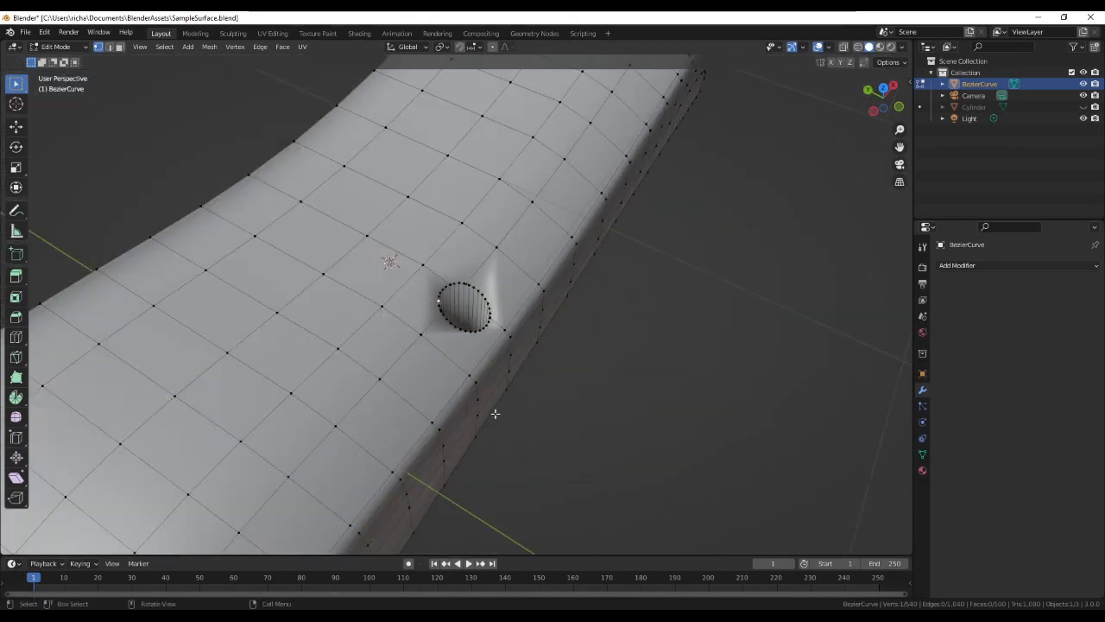
scroll(496, 414, "up", 4)
scroll(434, 418, "up", 2)
scroll(435, 418, "up", 2)
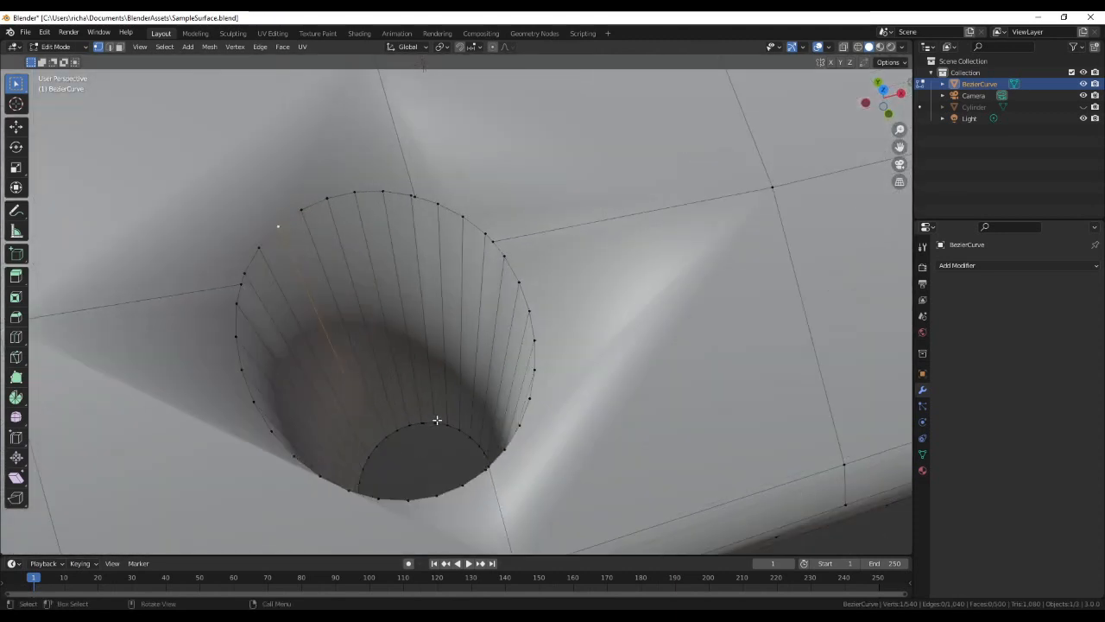
middle_click_drag(437, 420, 513, 394)
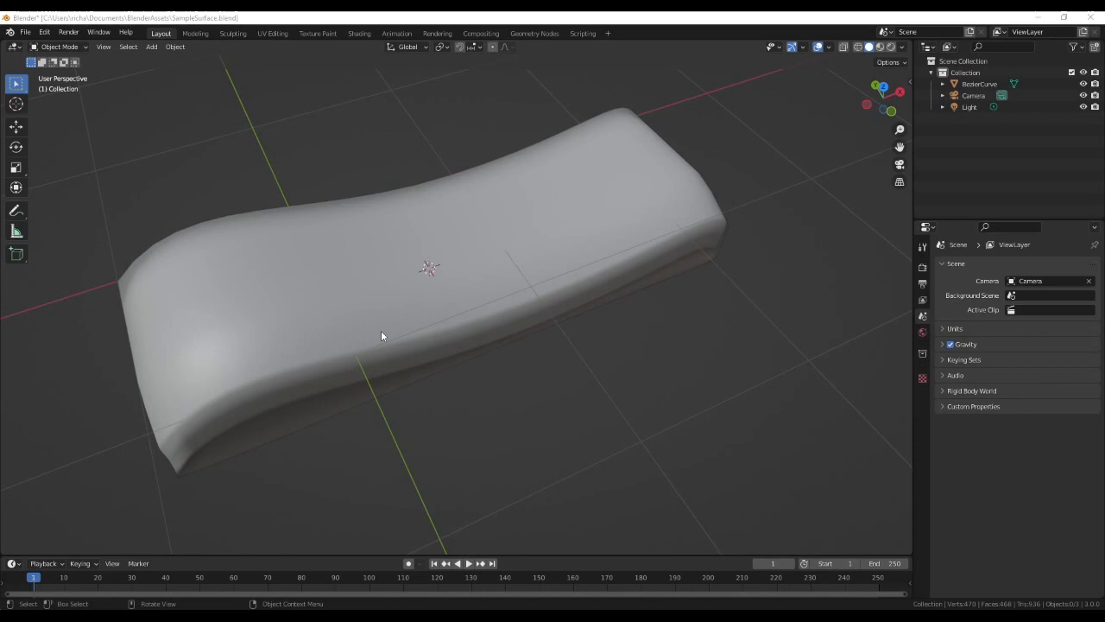
- Add a mesh cylinder at the 3D cursor on the uncut curved surface
middle_click_drag(413, 331, 441, 370)
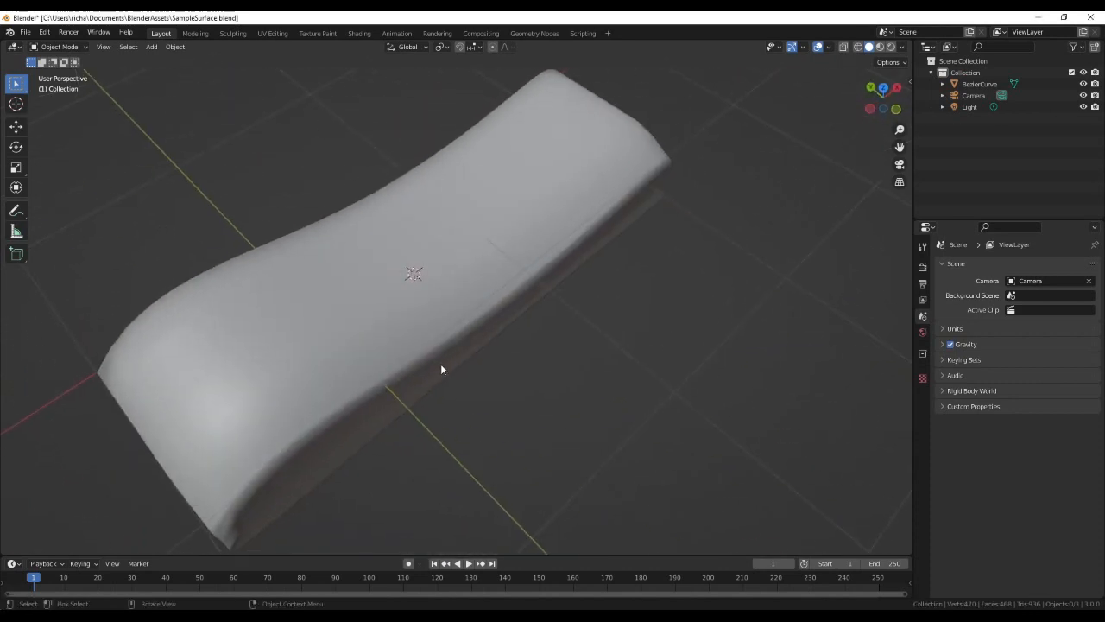
scroll(440, 369, "up", 3)
key("shift+a")
mouse_move(438, 363)
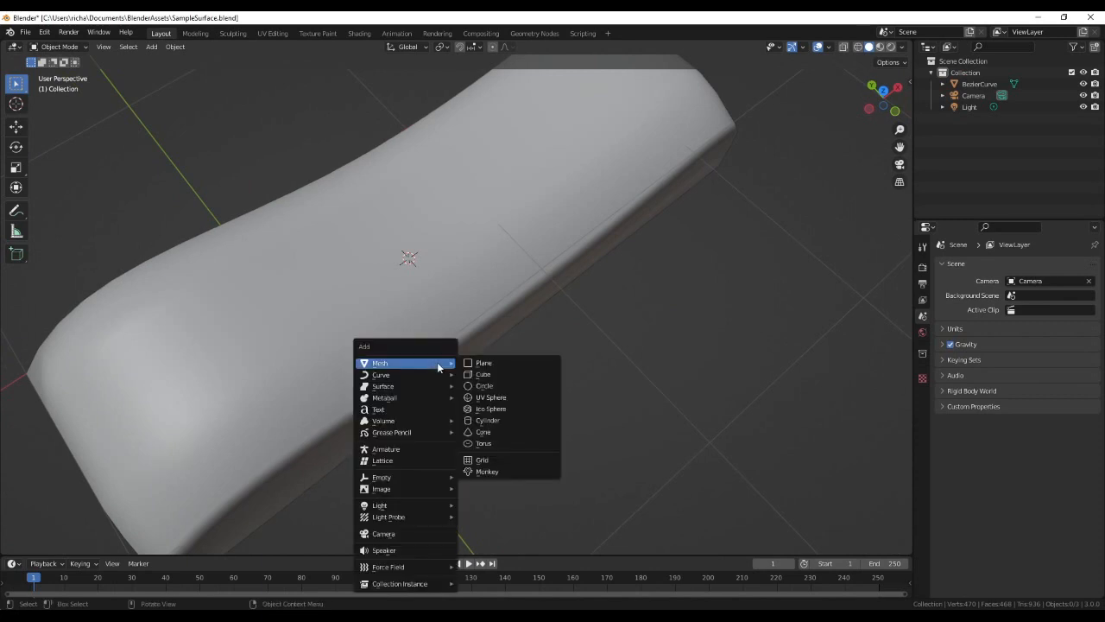
left_click(491, 420)
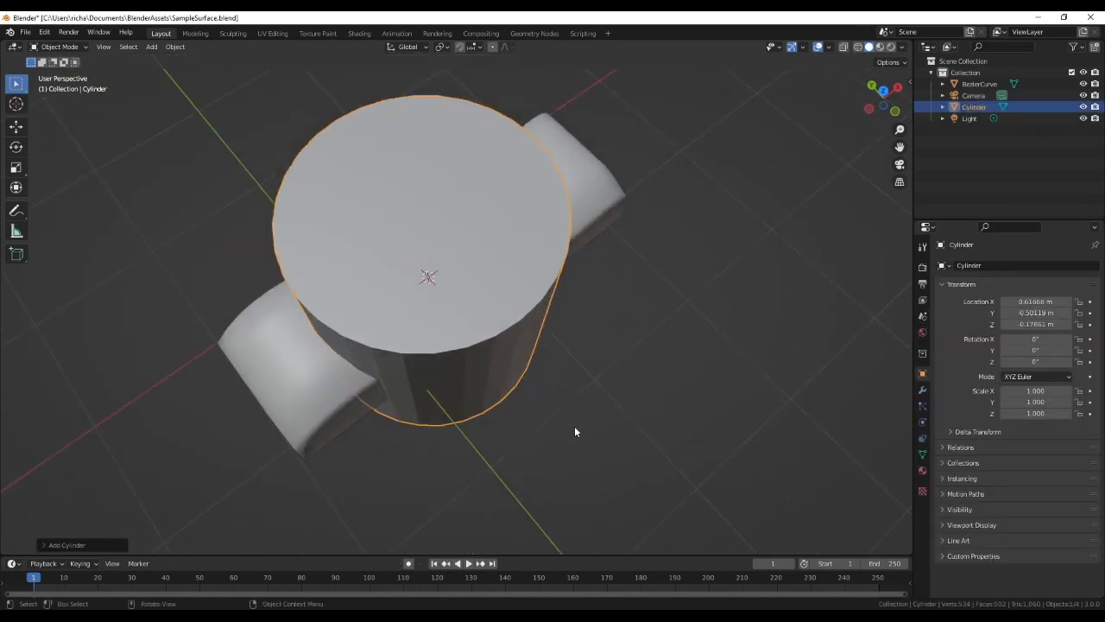
- Scale the cylinder down to about 0.074 in X and Y and stretch it to about 0.380 in Z
key("s")
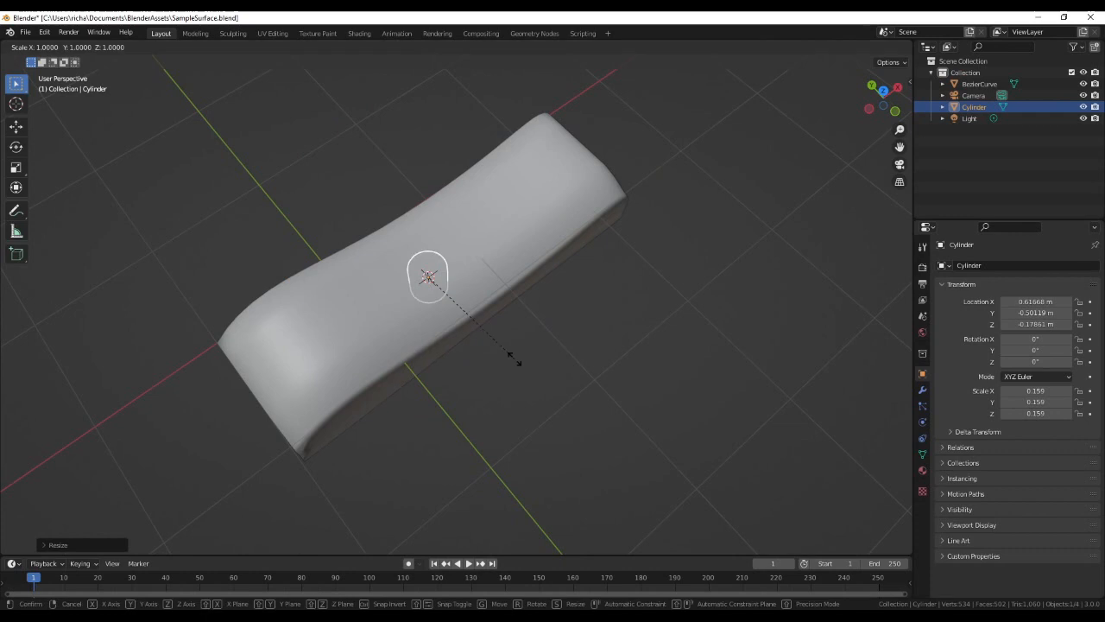
key("z")
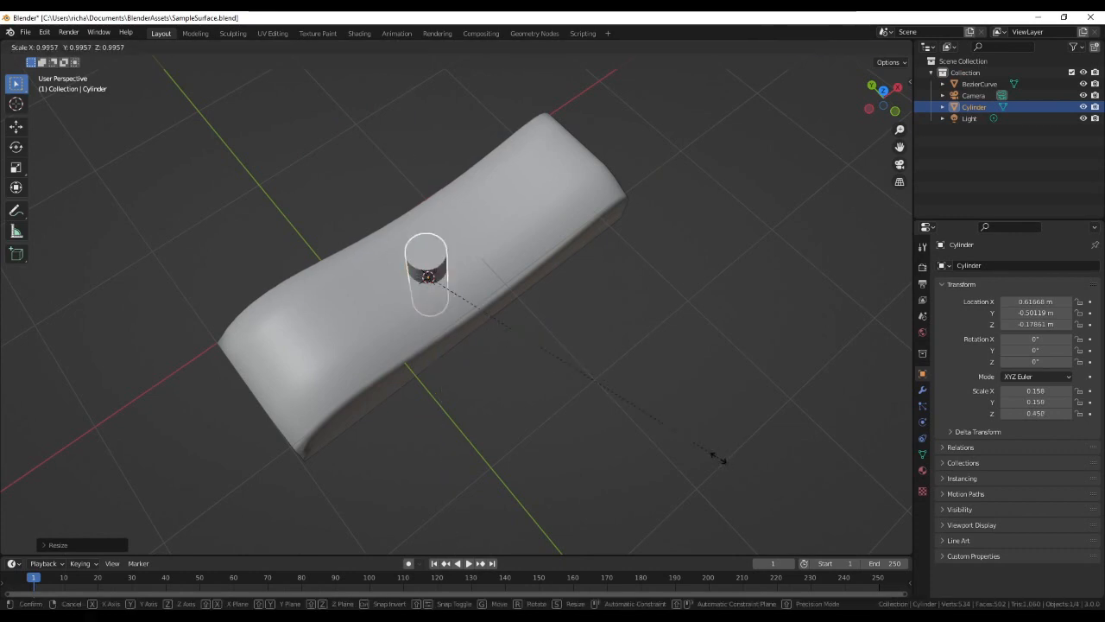
left_click(562, 372)
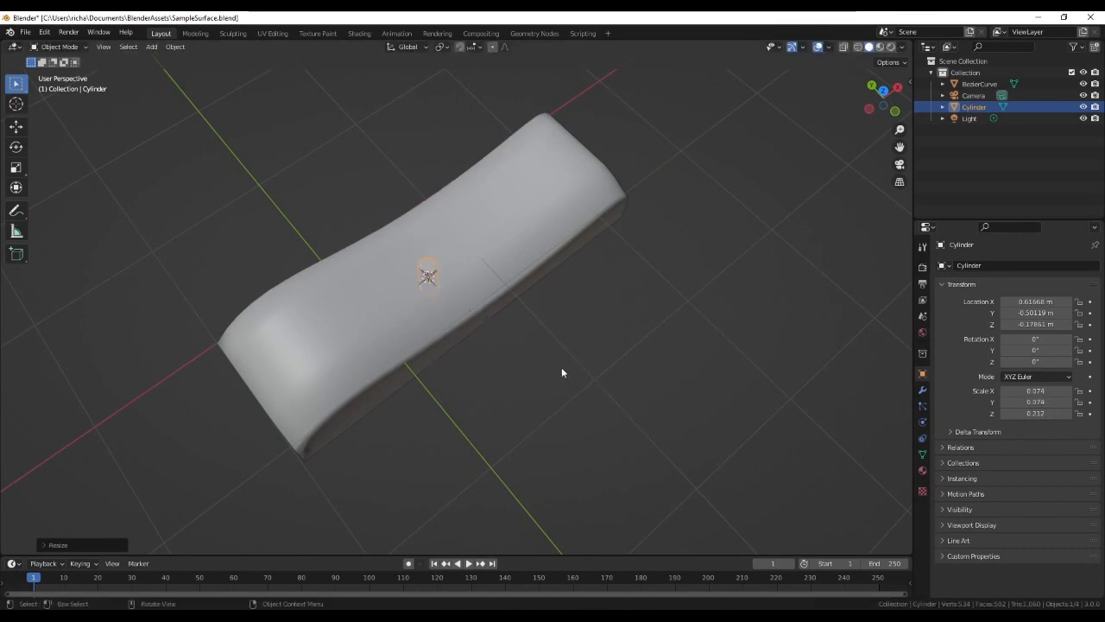
key("s")
key("z")
left_click(666, 403)
- Move the cylinder along global Y to about -0.869 m, near the surface's long edge, and check how it passes through
middle_click_drag(496, 331, 483, 364)
key("g")
key("y")
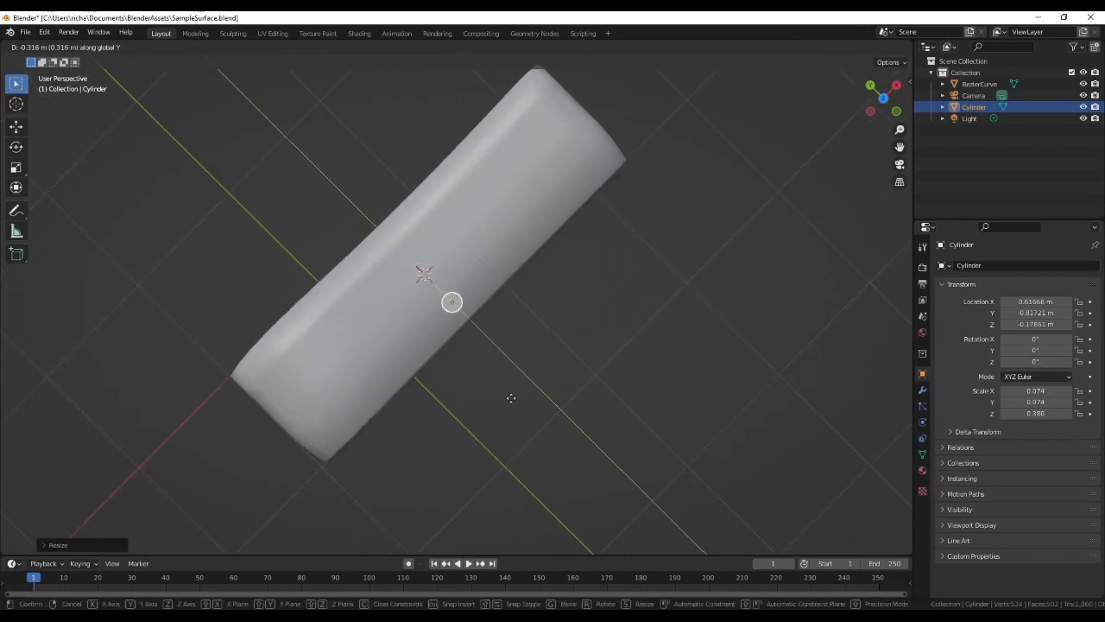
left_click(513, 401)
middle_click_drag(513, 402, 520, 345)
mouse_move(429, 319)
middle_mouse_down()
mouse_move(515, 311)
mouse_move(499, 393)
mouse_move(365, 301)
mouse_move(530, 311)
mouse_move(575, 281)
mouse_move(570, 243)
mouse_move(552, 256)
mouse_move(437, 211)
middle_mouse_up()
mouse_move(499, 261)
middle_mouse_down()
mouse_move(519, 263)
mouse_move(531, 321)
middle_mouse_up()
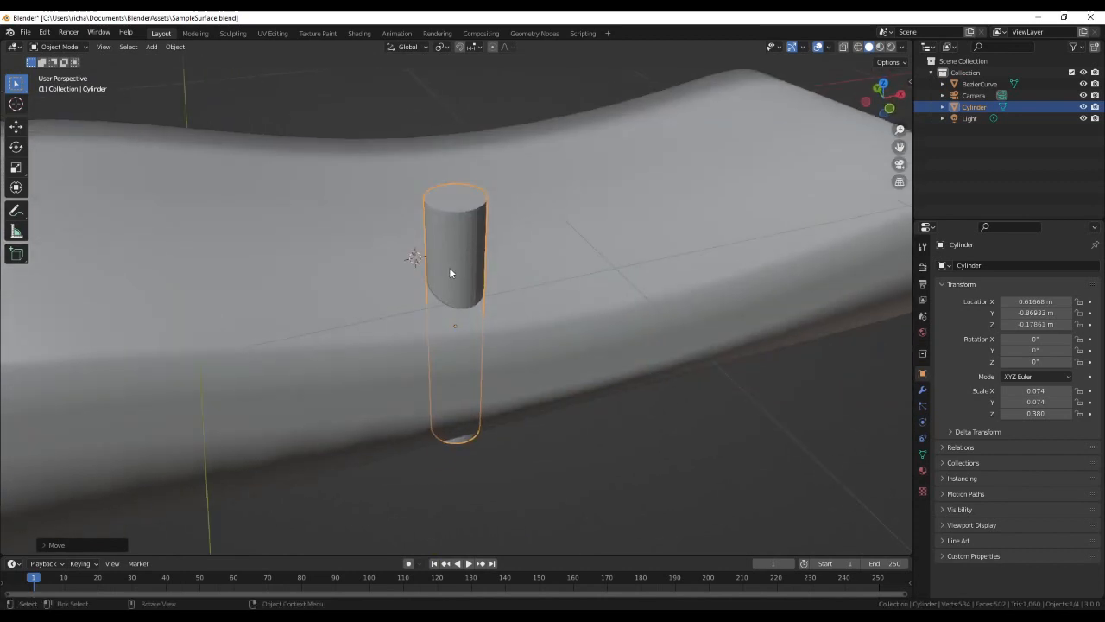
middle_click_drag(449, 269, 457, 298)
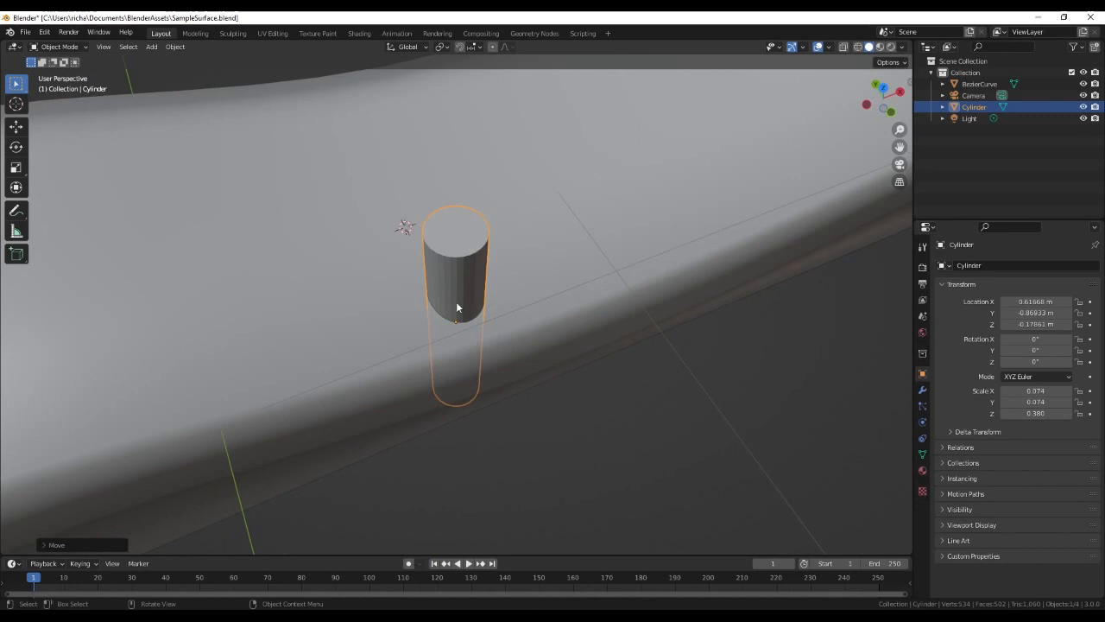
- Enter Edit Mode on the cylinder and select its top cap face in face select mode
left_click(464, 269)
left_click(462, 258)
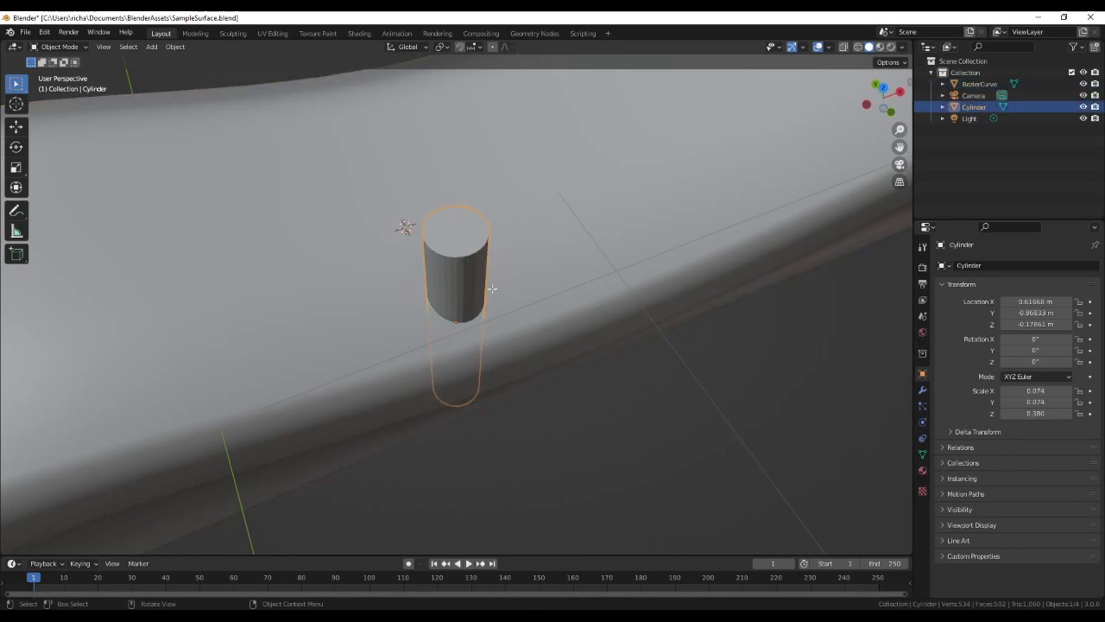
key("Tab")
key("alt+a")
left_click(120, 48)
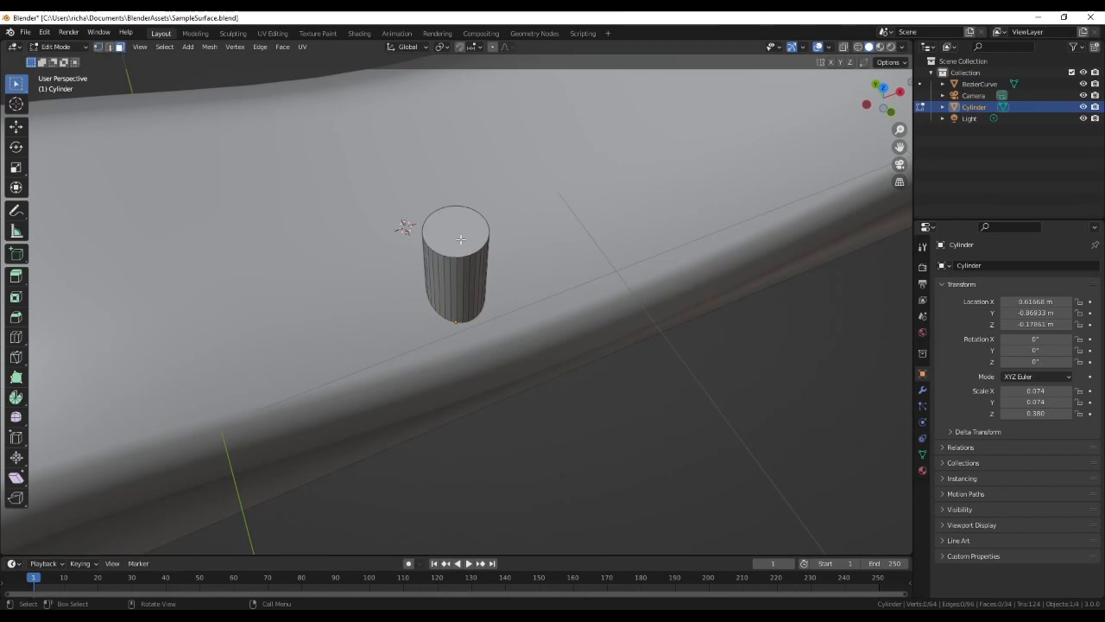
left_click(461, 231)
key("Tab")
key("x")
left_click(485, 283)
middle_click_drag(476, 312, 475, 254)
key("ctrl+z")
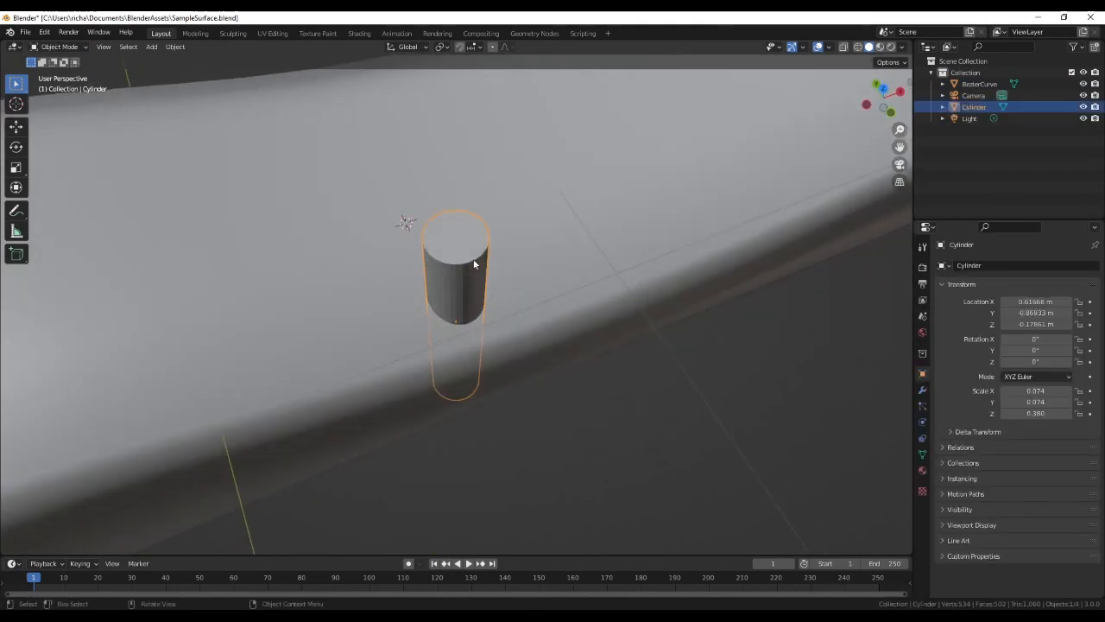
key("Tab")
- Delete the cylinder's top and bottom cap faces so only the open side wall is left
key("x")
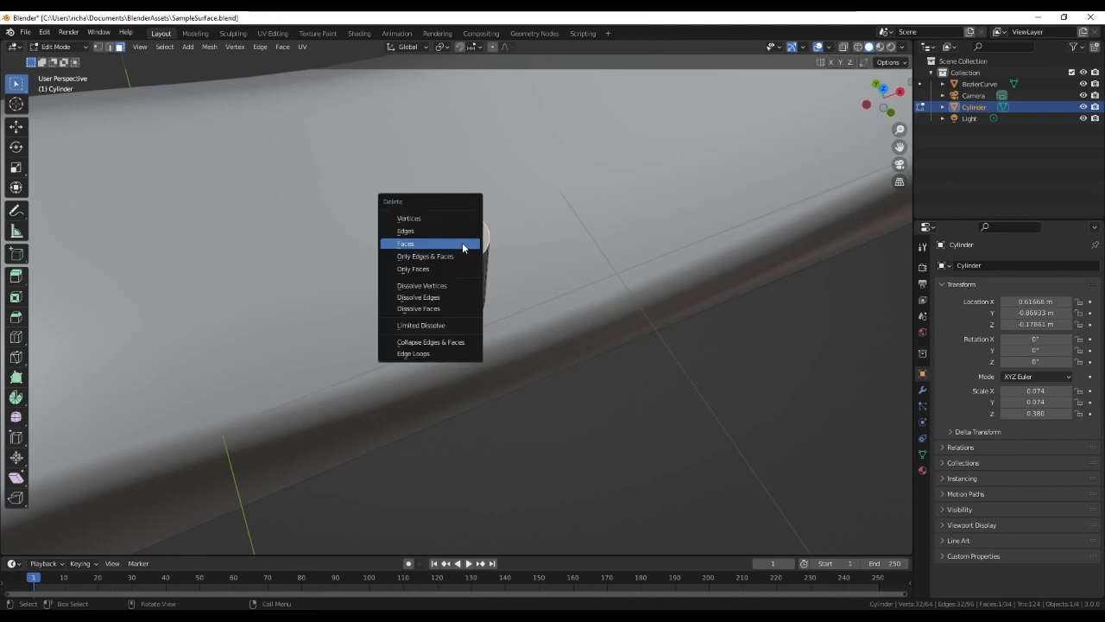
left_click(462, 242)
middle_click_drag(462, 243, 466, 406)
left_click(459, 373)
key("x")
left_click(460, 373)
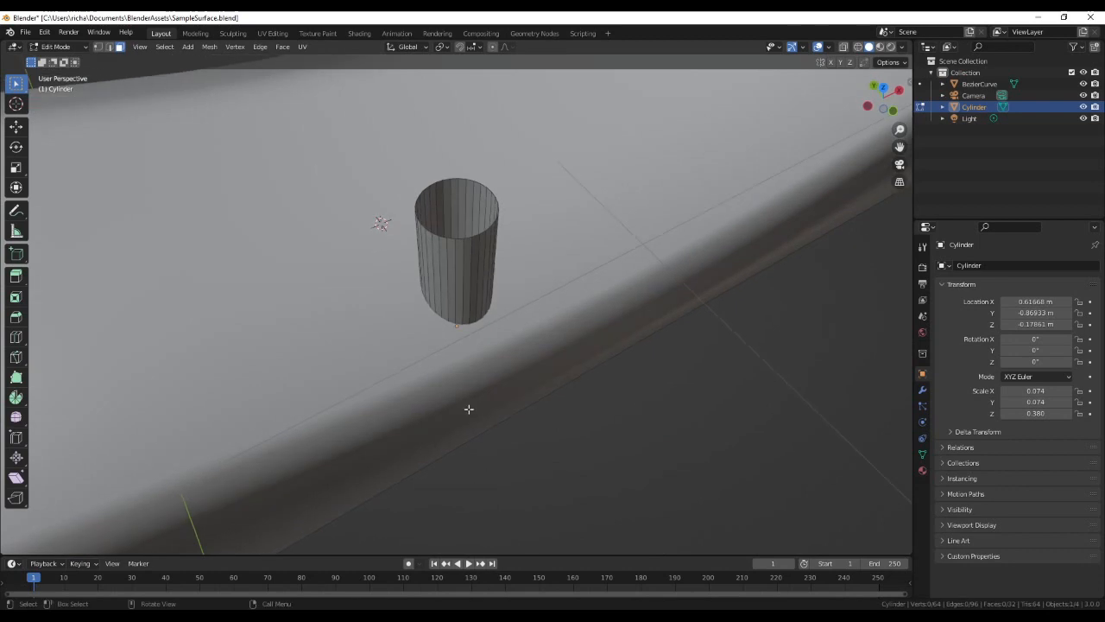
key("Tab")
key("Tab")
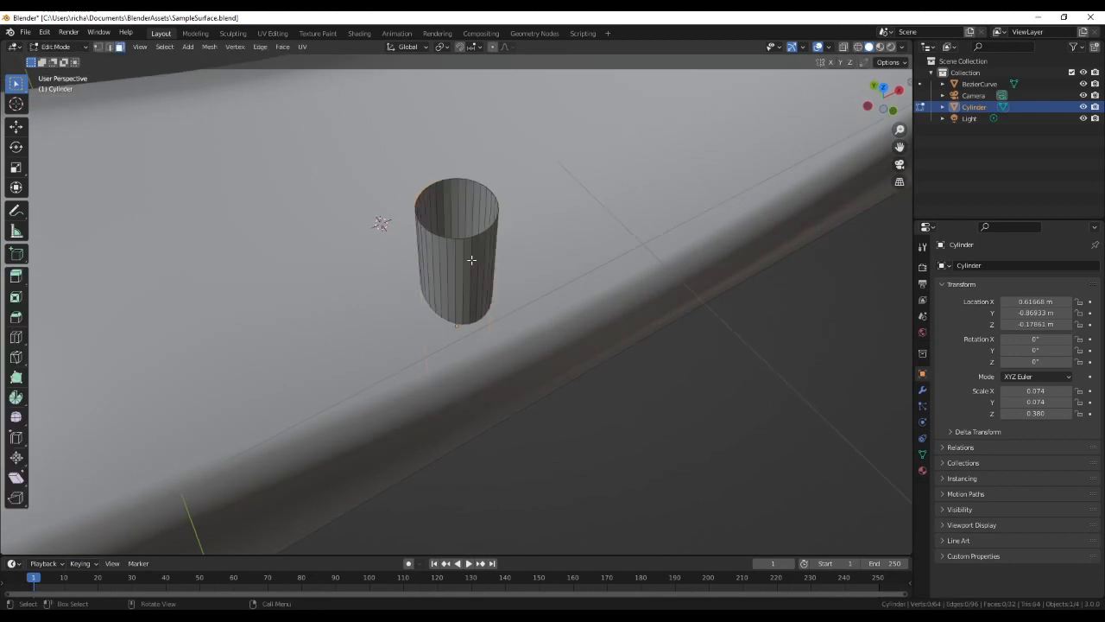
- Select all of the cylinder's wall faces, flip their normals, and inspect the open tube in Edit and Object Mode
key("a")
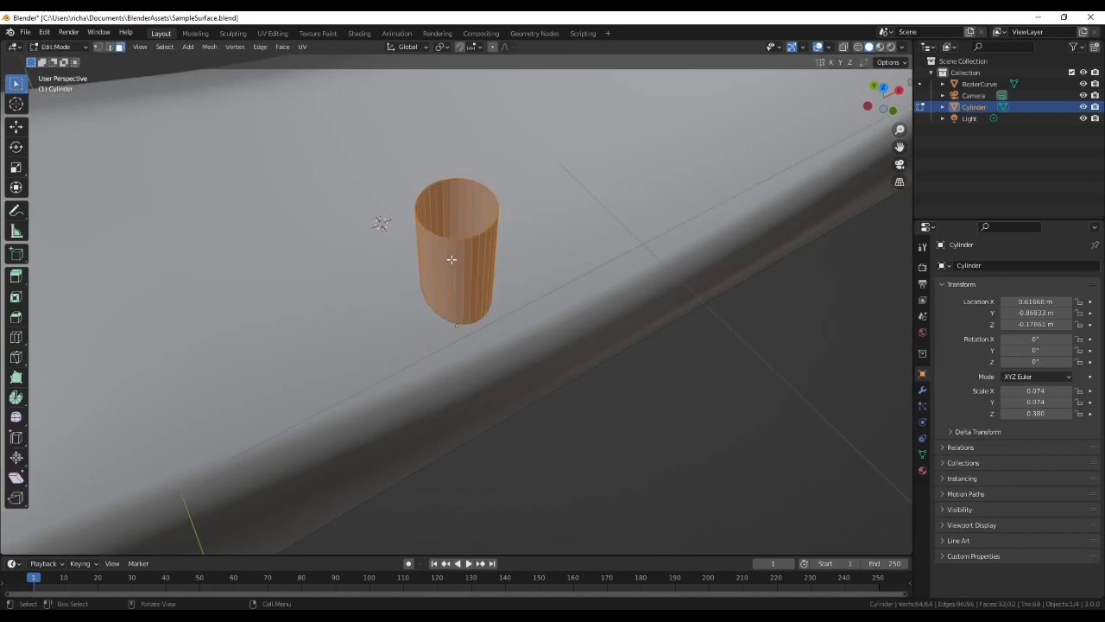
left_click(209, 47)
mouse_move(232, 273)
mouse_move(234, 240)
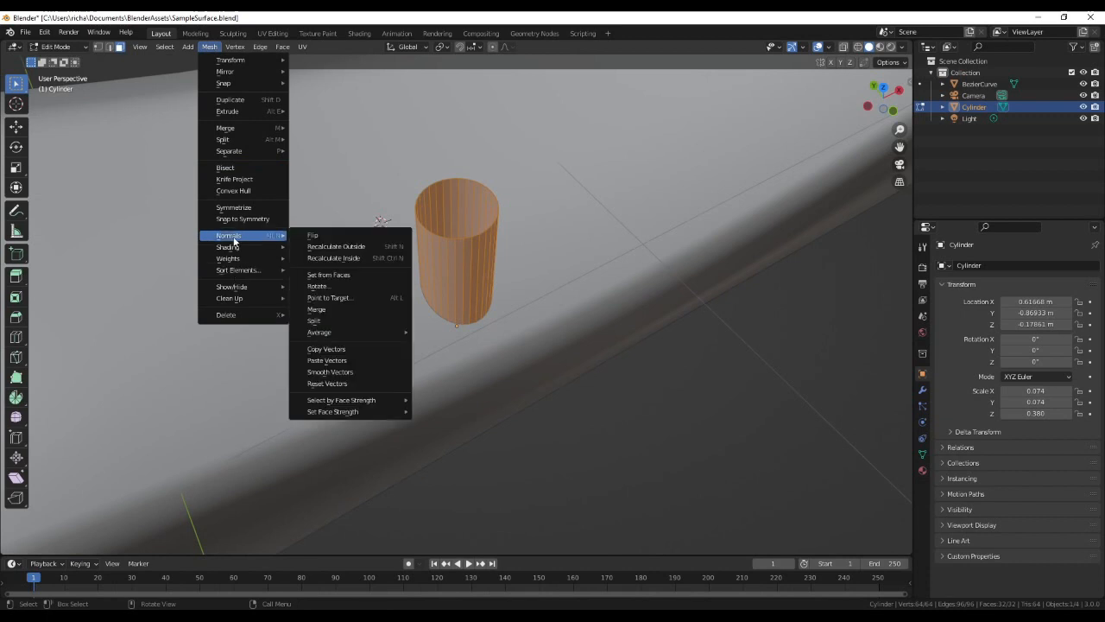
left_click(319, 234)
middle_click_drag(446, 338, 454, 382)
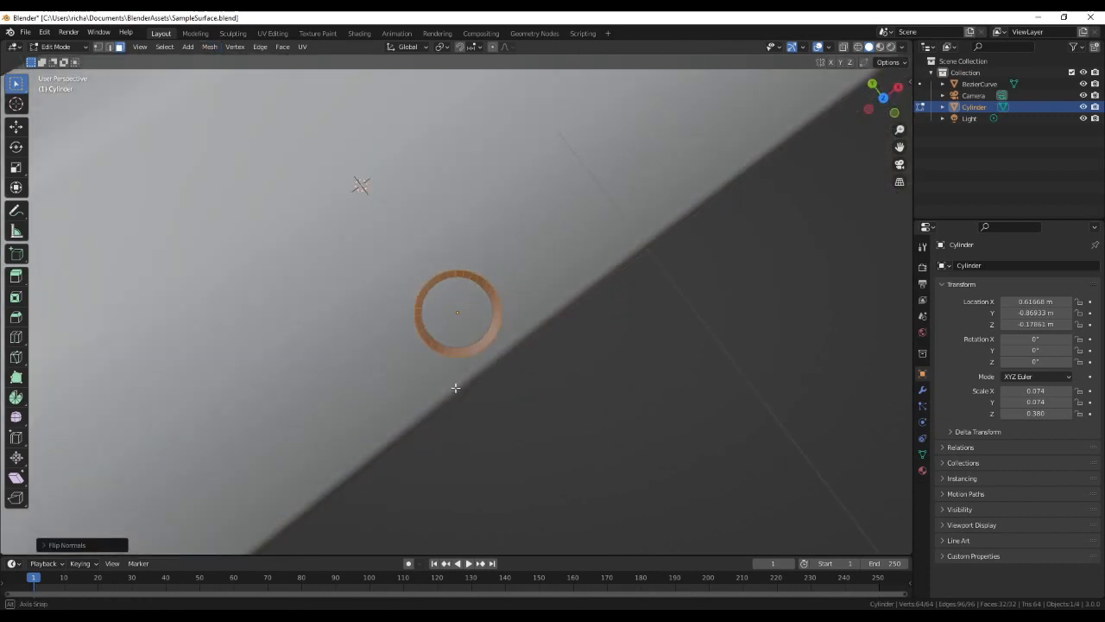
scroll(454, 385, "up", 2)
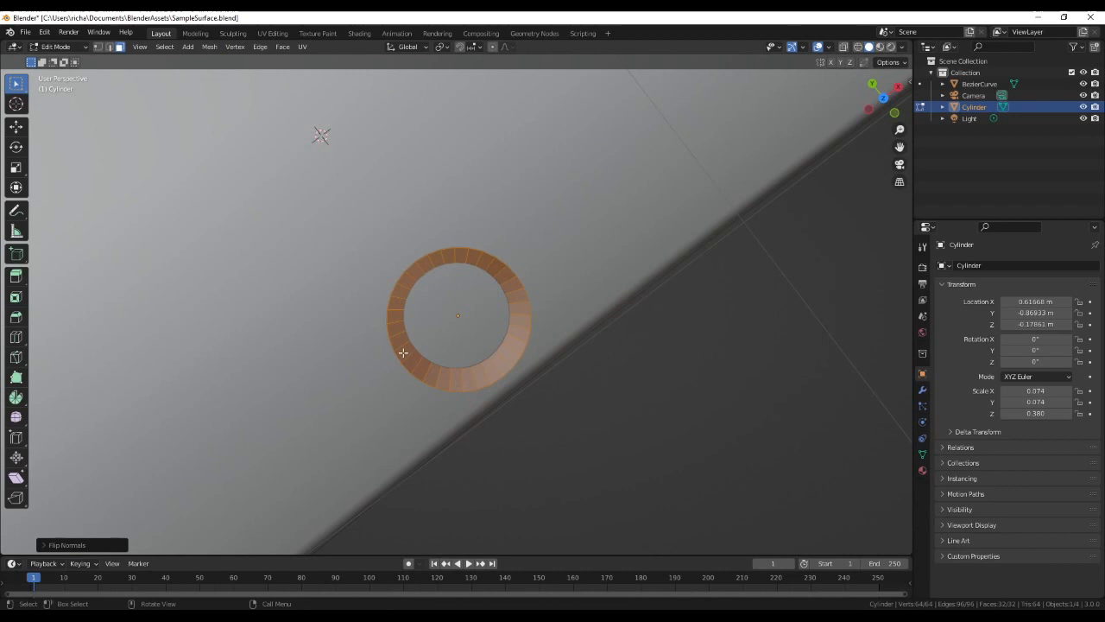
middle_click_drag(399, 311, 433, 263)
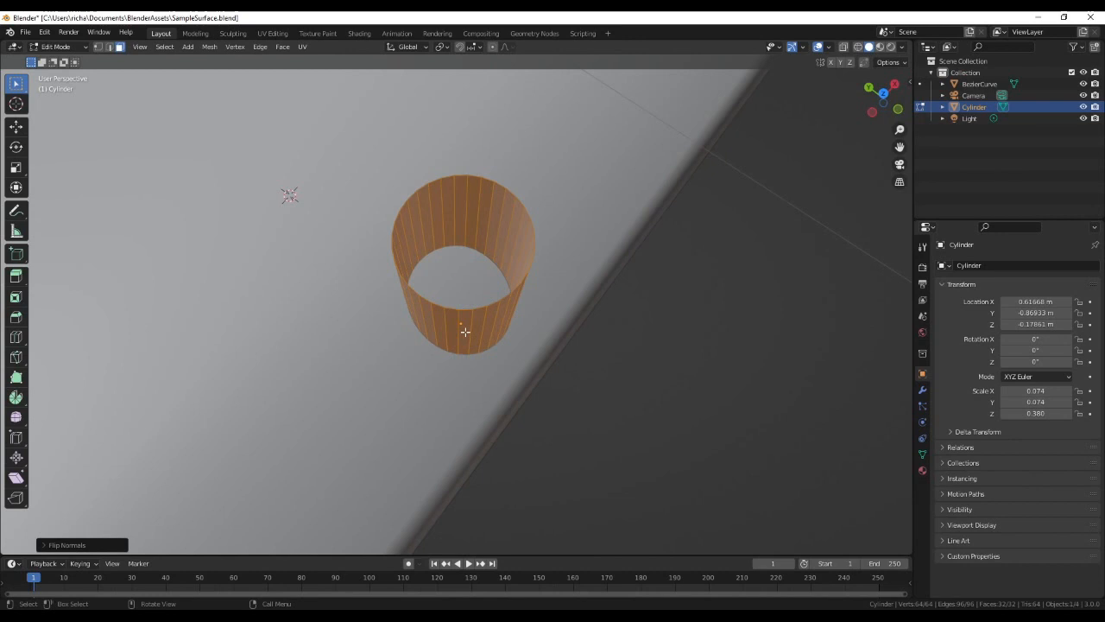
key("Tab")
middle_click_drag(460, 334, 504, 347)
key("Tab")
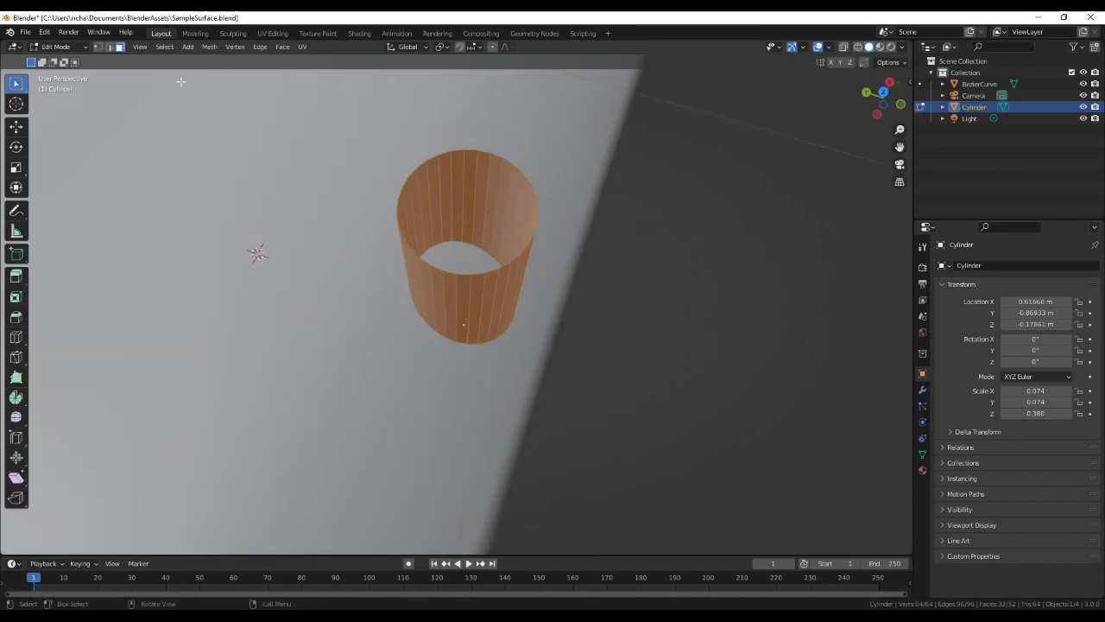
- In edge select mode, extrude the cylinder's top edge loop and scale it outward by about 1.18 to form a flange
left_click(109, 48)
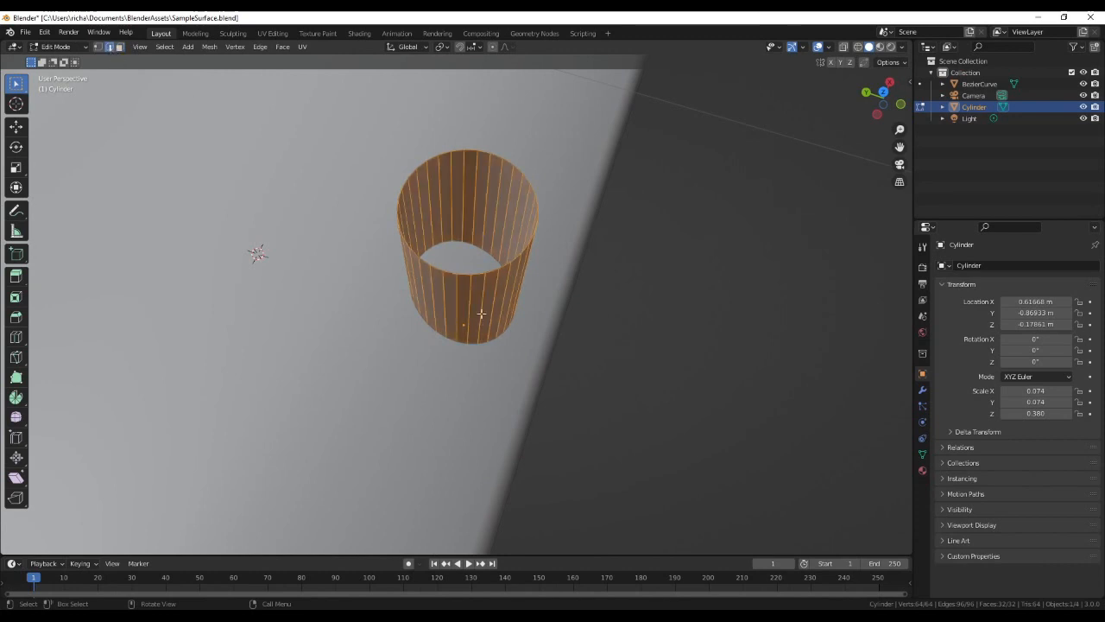
key("alt+a")
middle_click_drag(506, 338, 548, 374)
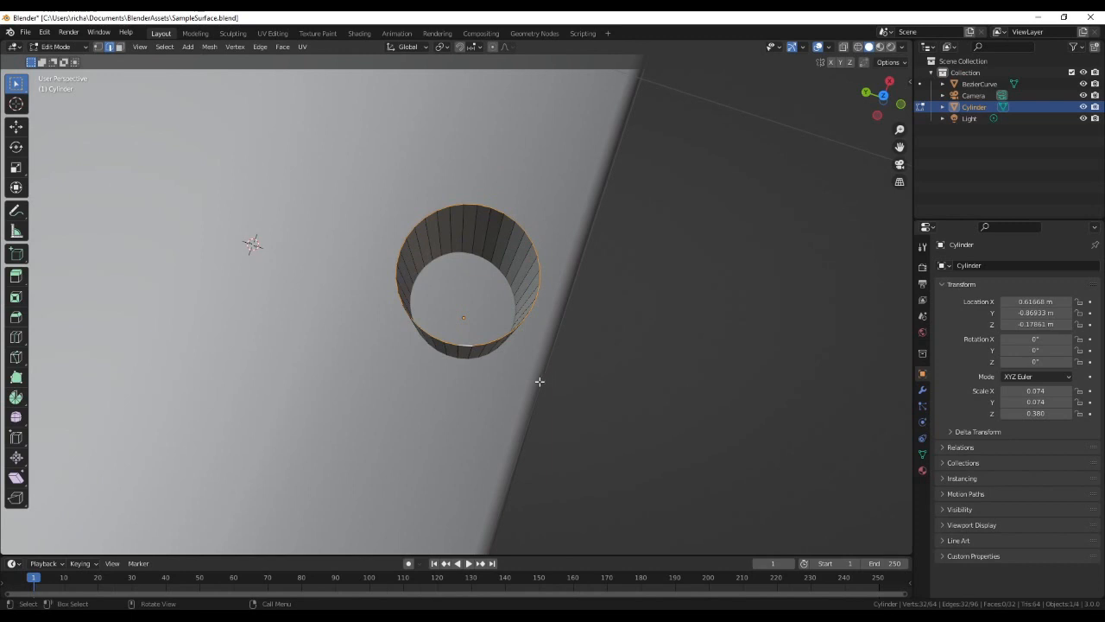
scroll(535, 383, "up", 1)
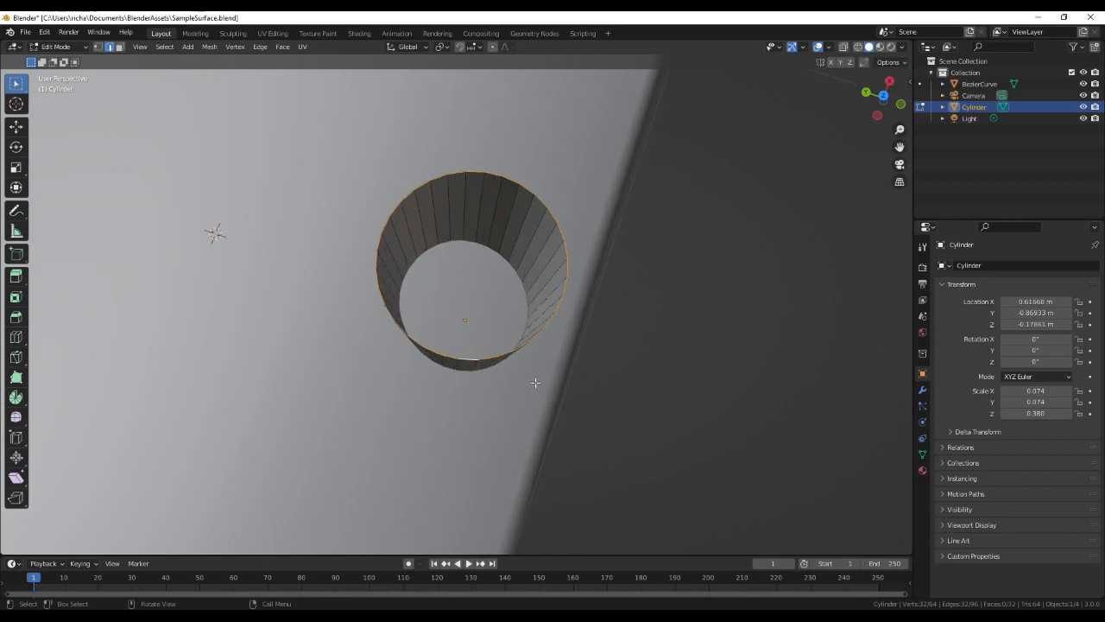
key("e")
key("s")
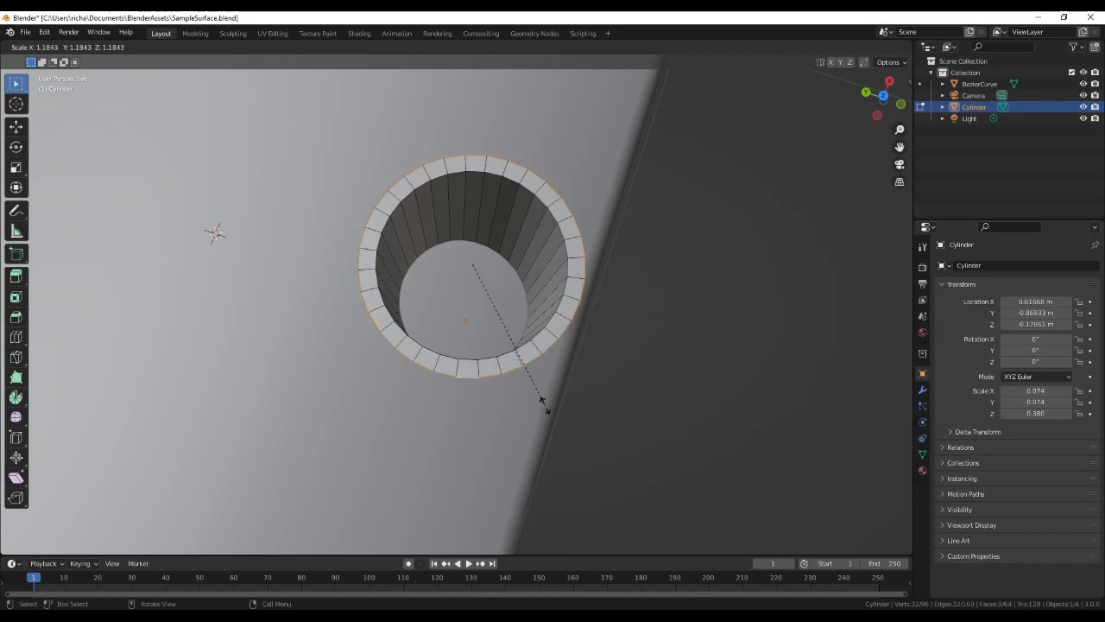
left_click(545, 404)
middle_click_drag(545, 404, 469, 346)
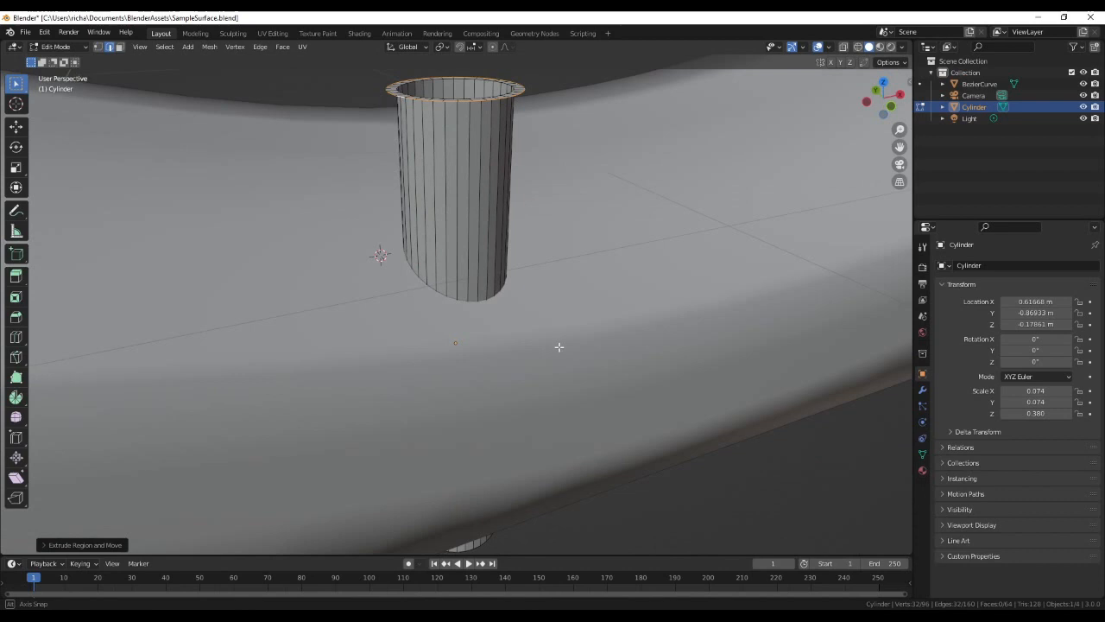
- Extrude the cylinder's bottom edge loop and scale it outward to form a matching flange
middle_click_drag(417, 126, 435, 198)
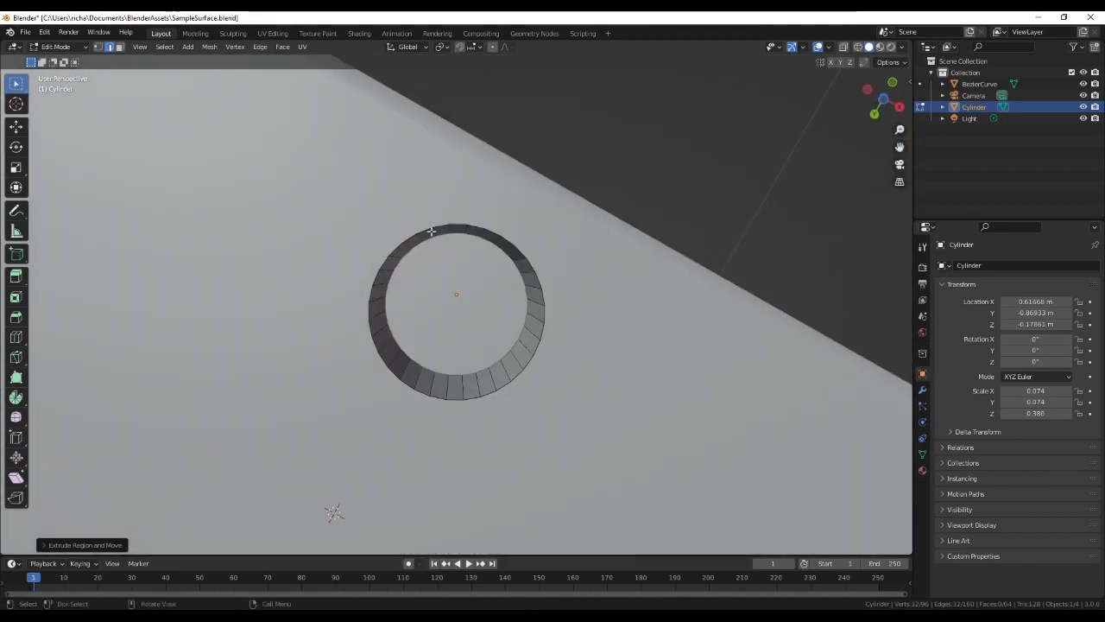
left_click(439, 230, "alt")
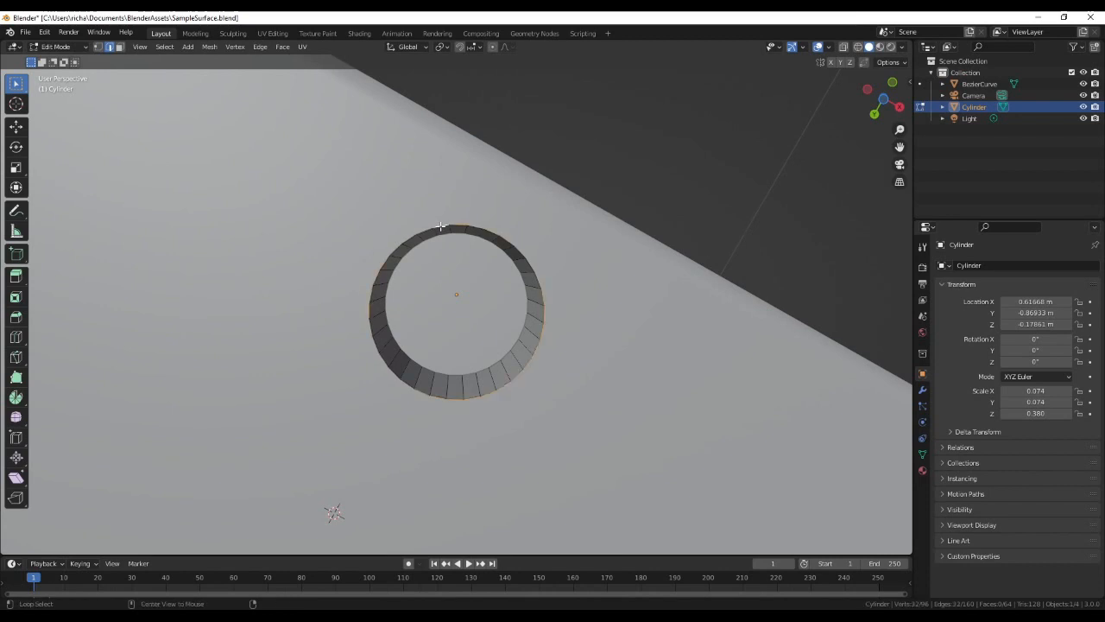
key("e")
key("s")
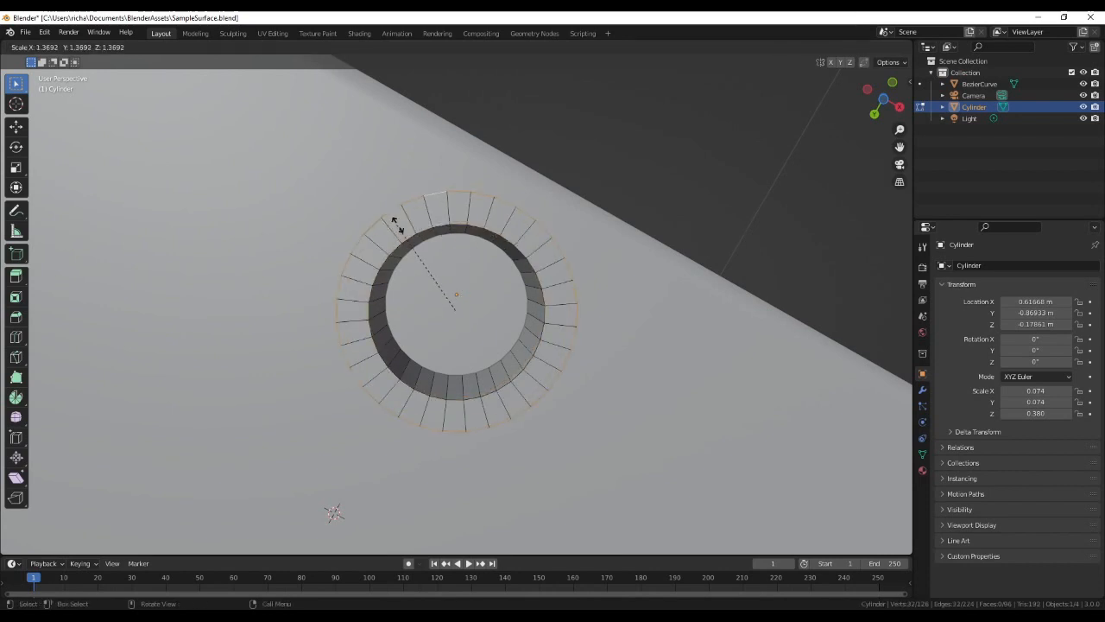
left_click(403, 224)
middle_click_drag(403, 224, 505, 401)
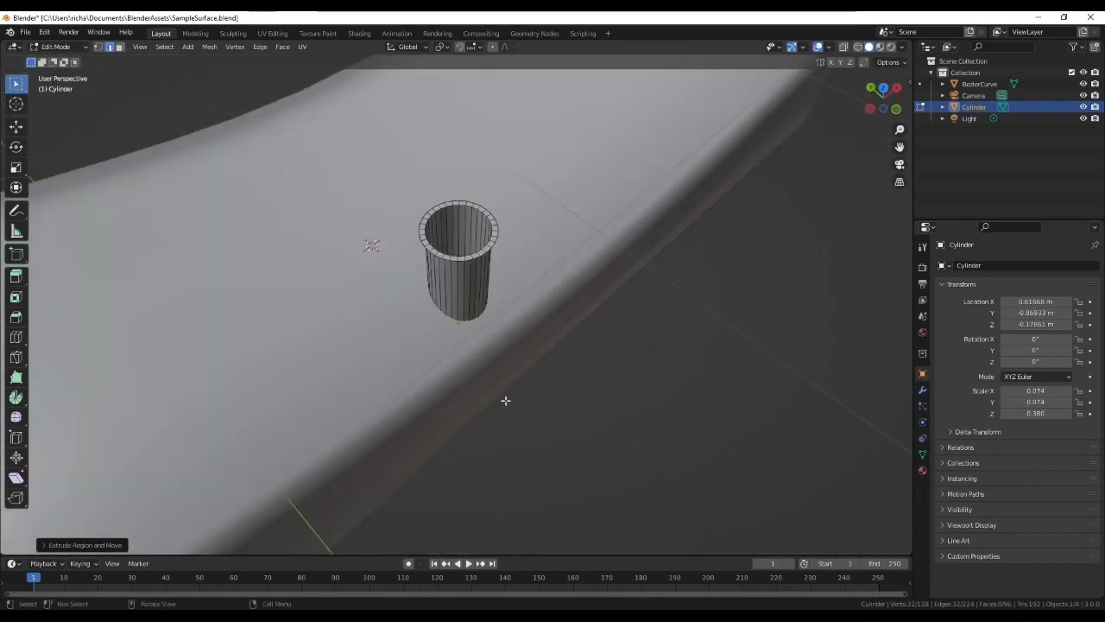
- In face select mode, select the top flange's face loop and move it down along global Z by about 0.199 m
middle_click_drag(488, 292, 510, 337)
left_click(120, 48)
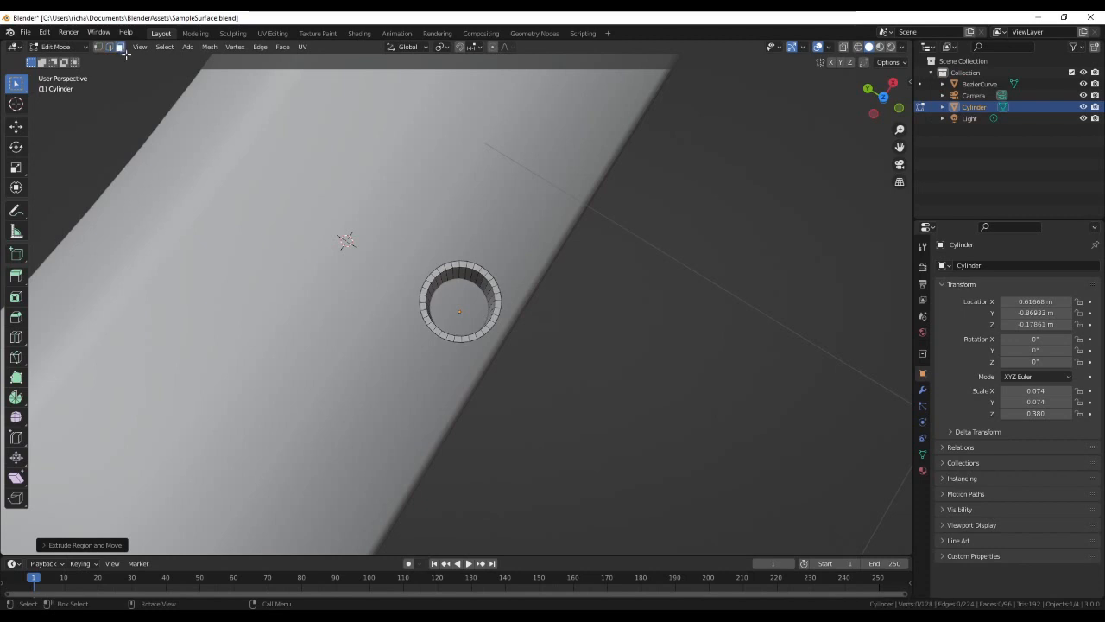
left_click(429, 281, "alt")
middle_click_drag(429, 280, 351, 223)
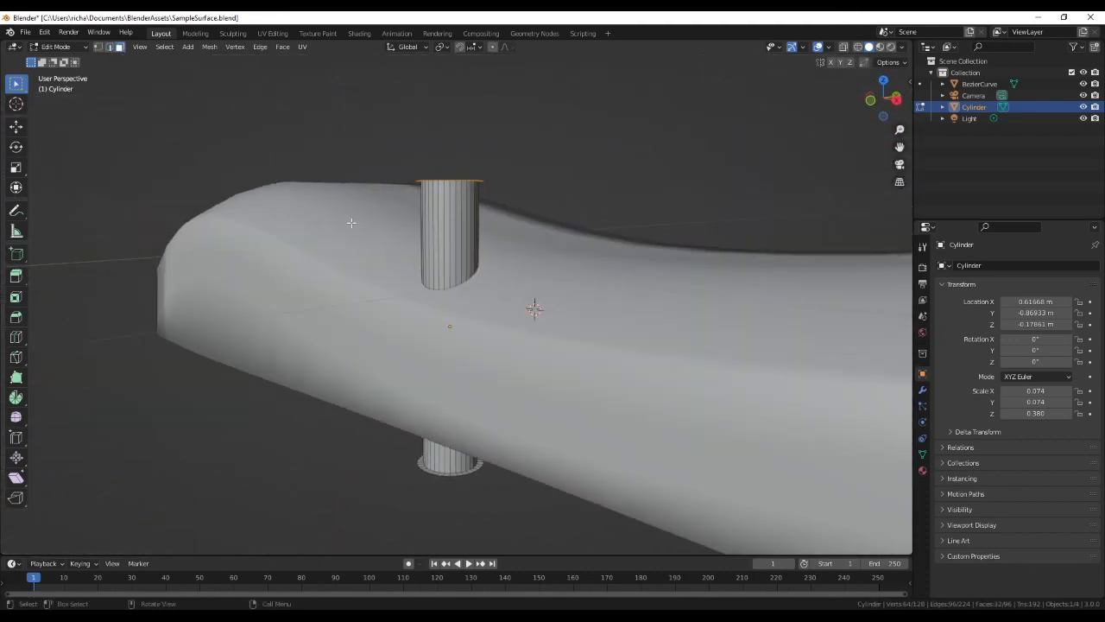
key("g")
key("z")
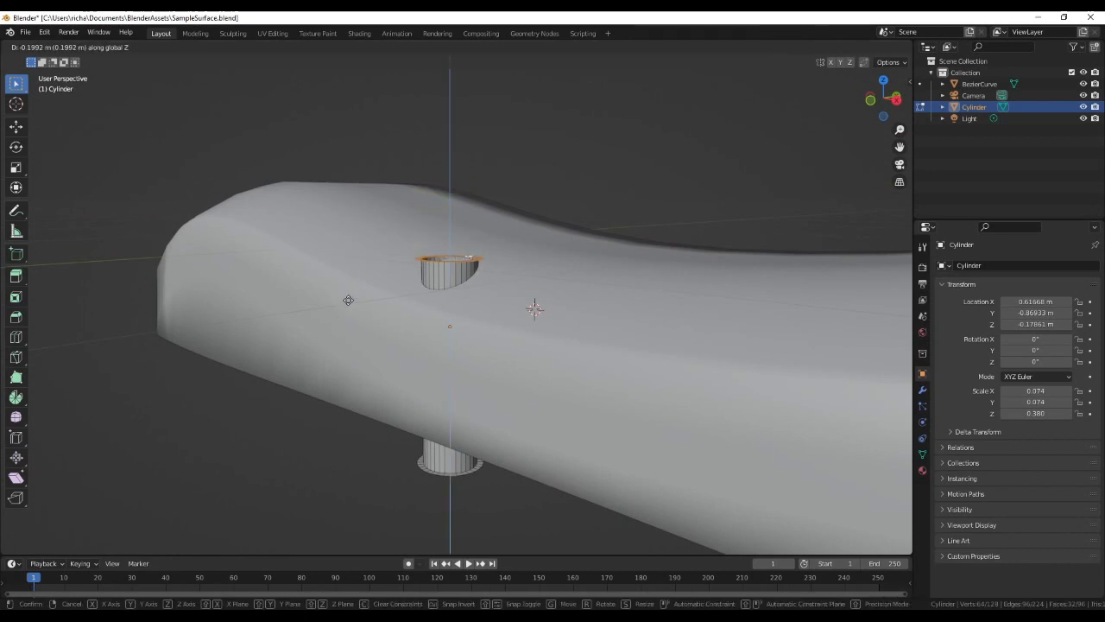
left_click(348, 300)
- Select the bottom flange's face loop, move it up along global Z toward the surface, and return to Object Mode
middle_click_drag(348, 300, 411, 266)
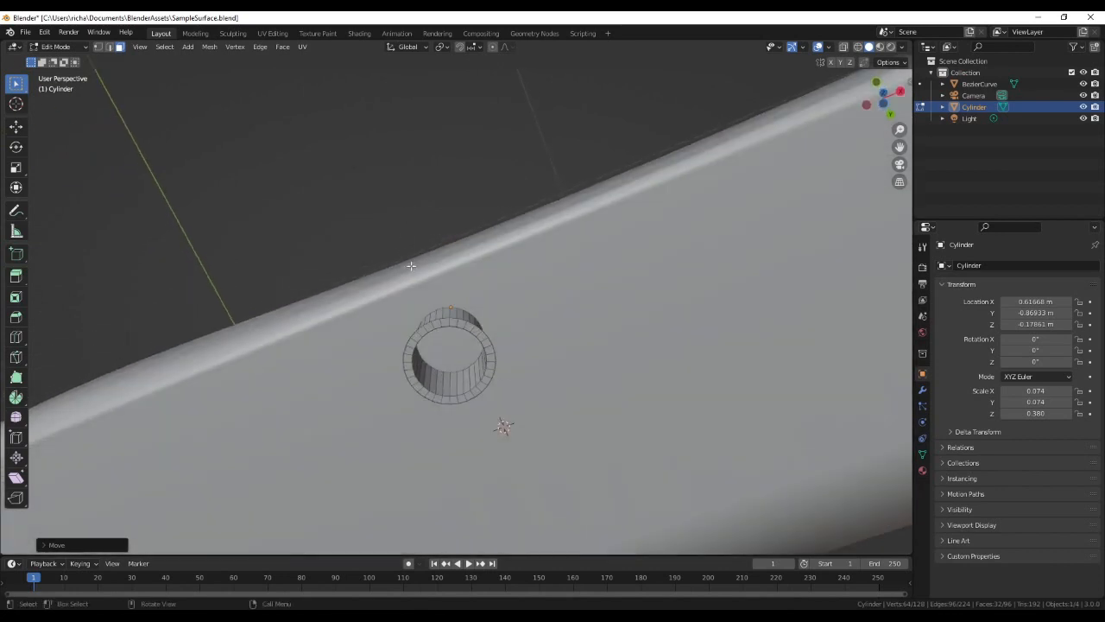
left_click(422, 329, "alt")
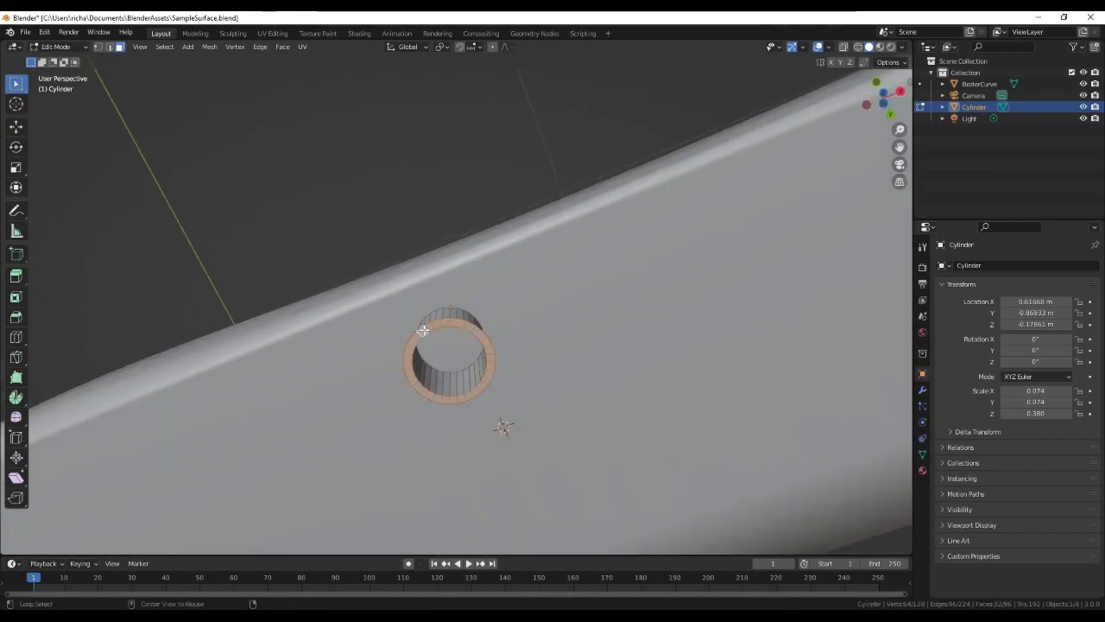
middle_click_drag(422, 329, 450, 389)
key("g")
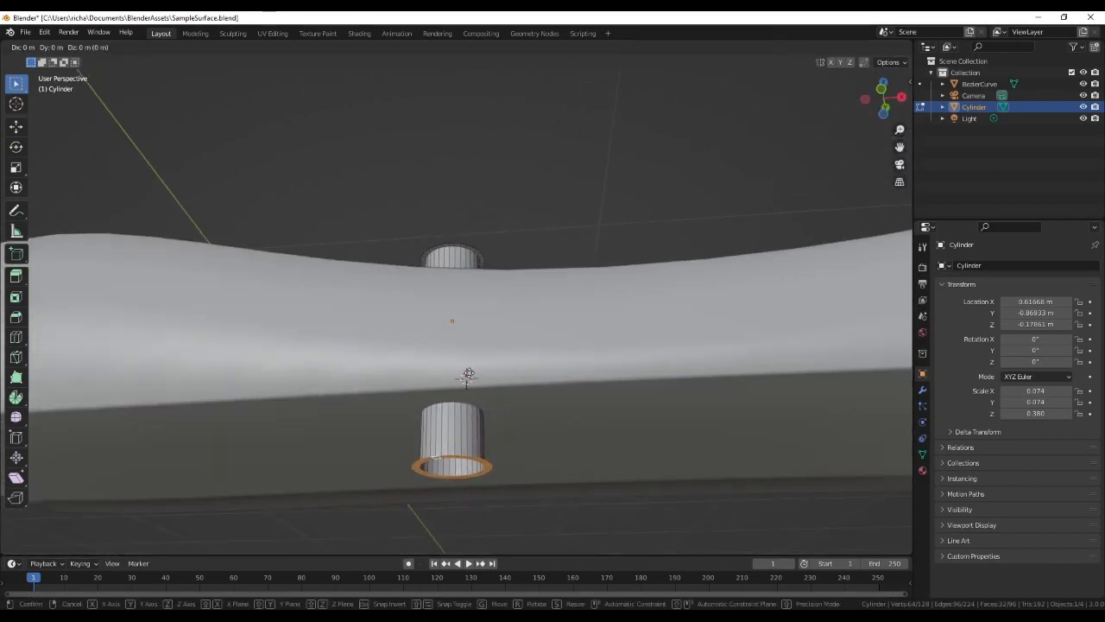
key("z")
left_click(464, 325)
middle_click_drag(463, 326, 486, 398)
scroll(486, 397, "up", 3)
key("Tab")
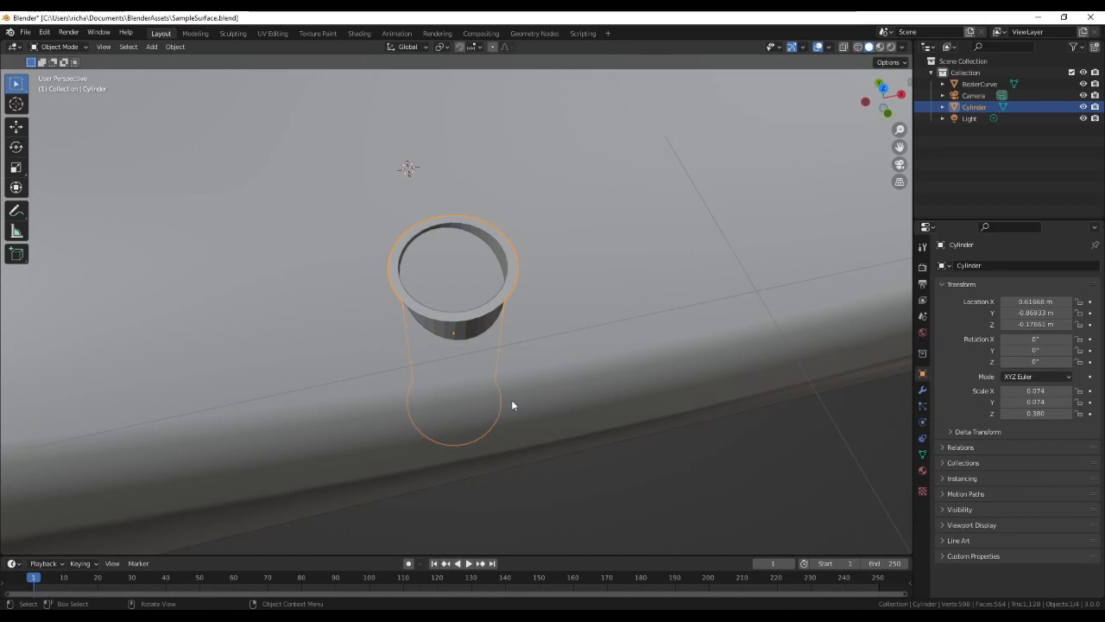
- Add a Shrinkwrap modifier to the cylinder with the curved surface BezierCurve as its target
left_click(647, 285)
left_click(479, 319)
left_click(922, 390)
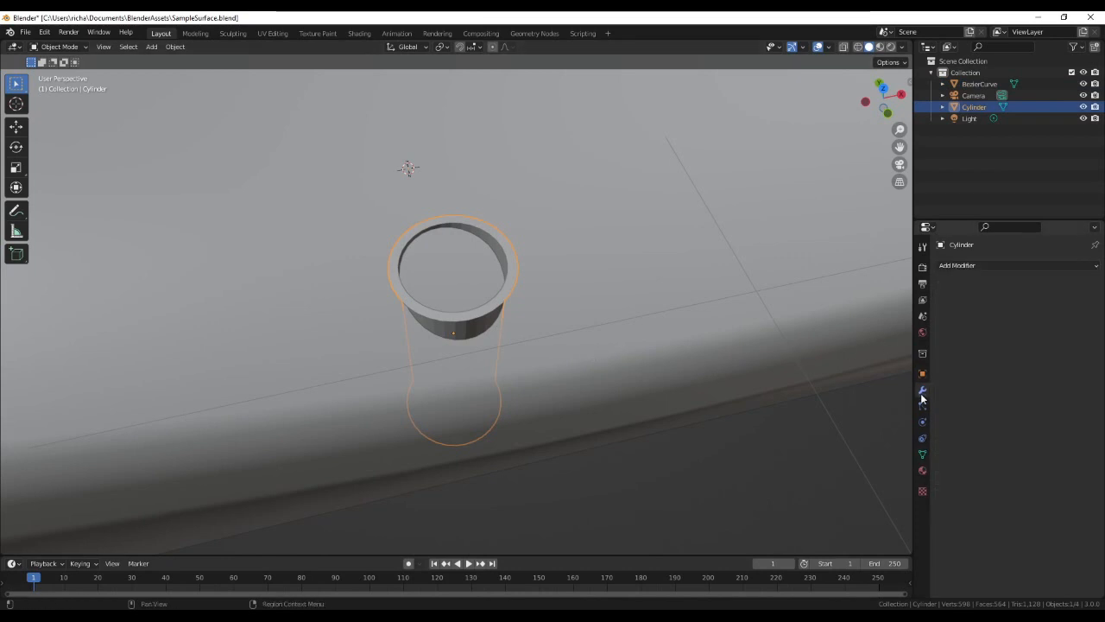
left_click(1002, 266)
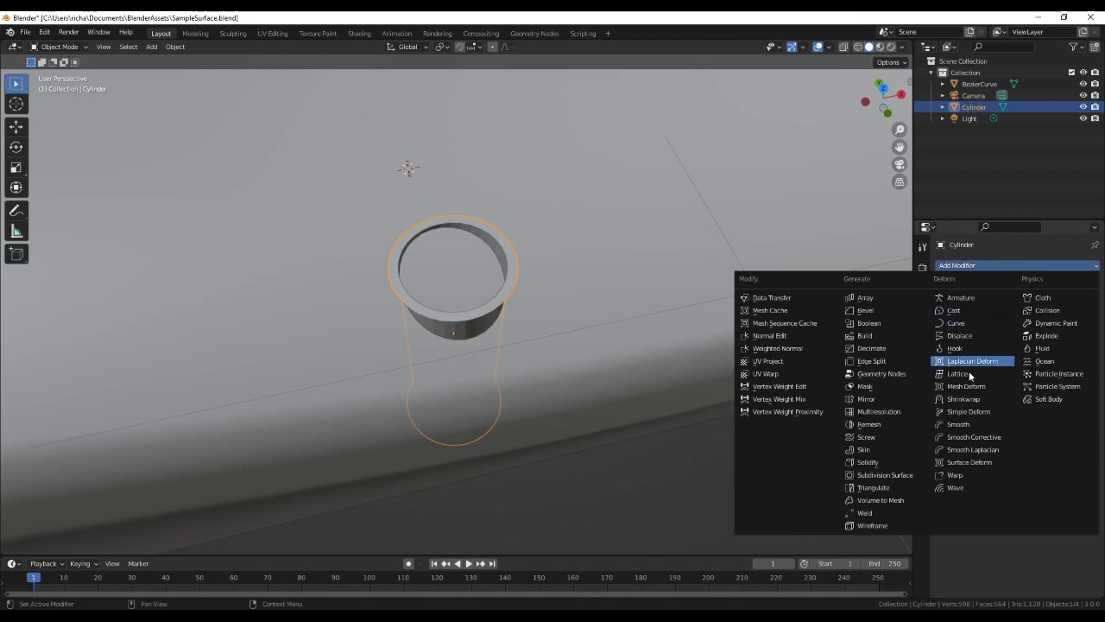
left_click(960, 401)
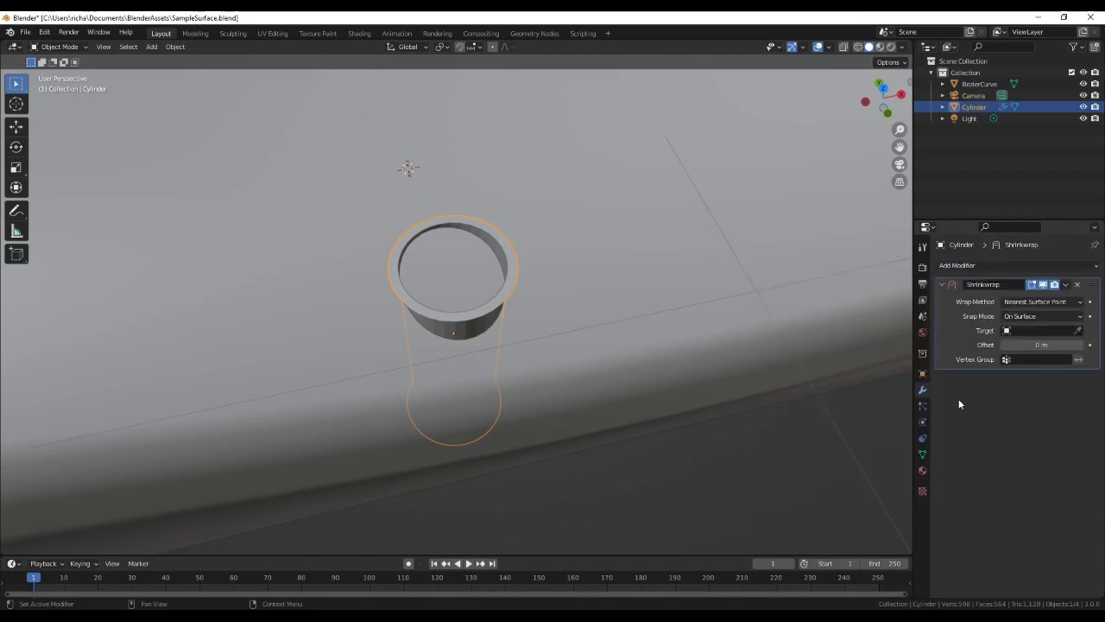
left_click(1078, 330)
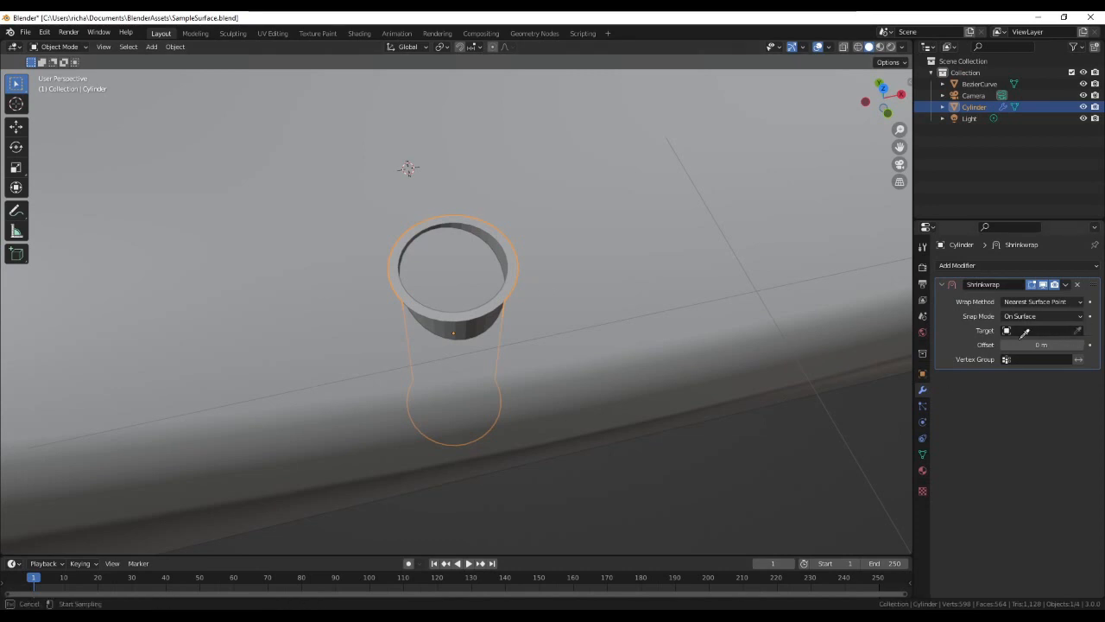
left_click(550, 177)
middle_click_drag(493, 361, 456, 325)
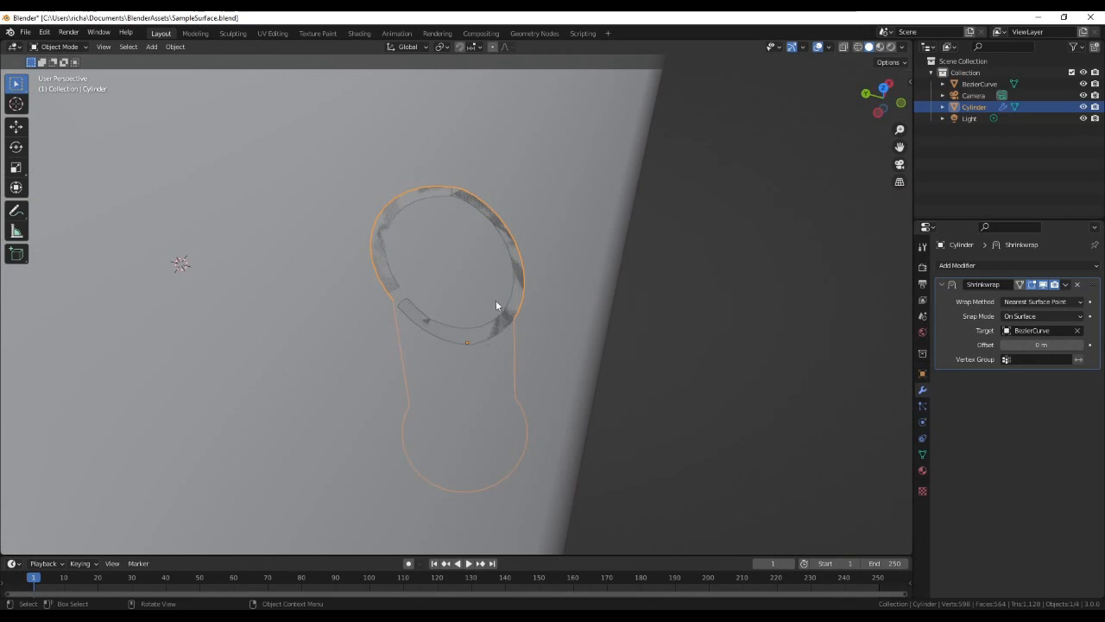
- In Edit Mode, select the top flange's face loop and assign it to a new vertex group named FlangeTop
key("Tab")
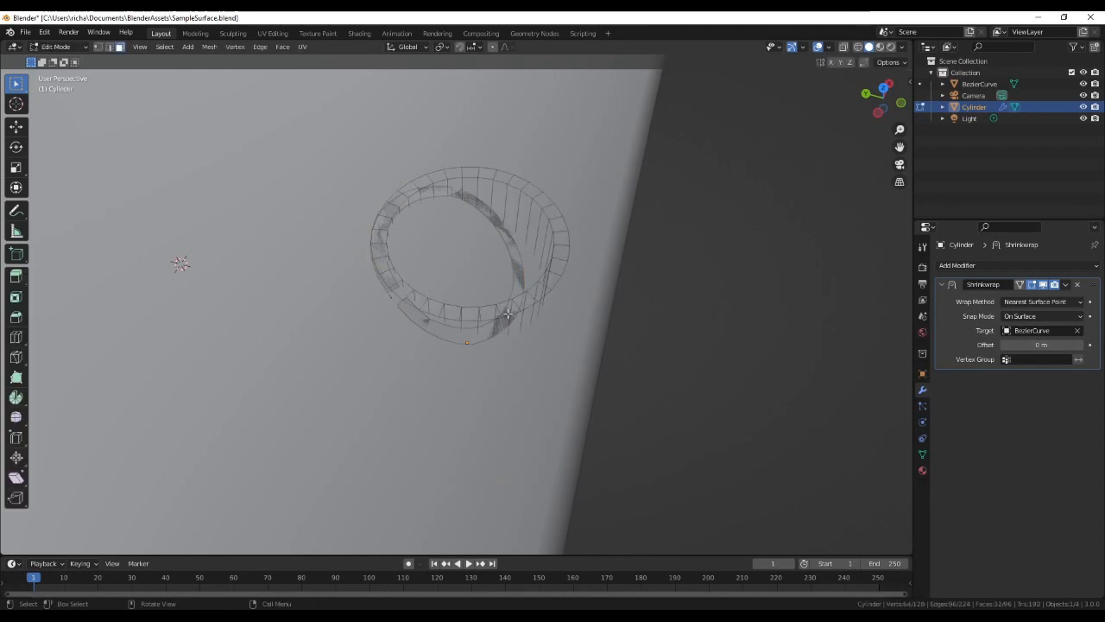
left_click(478, 316, "alt")
middle_click_drag(496, 319, 538, 353)
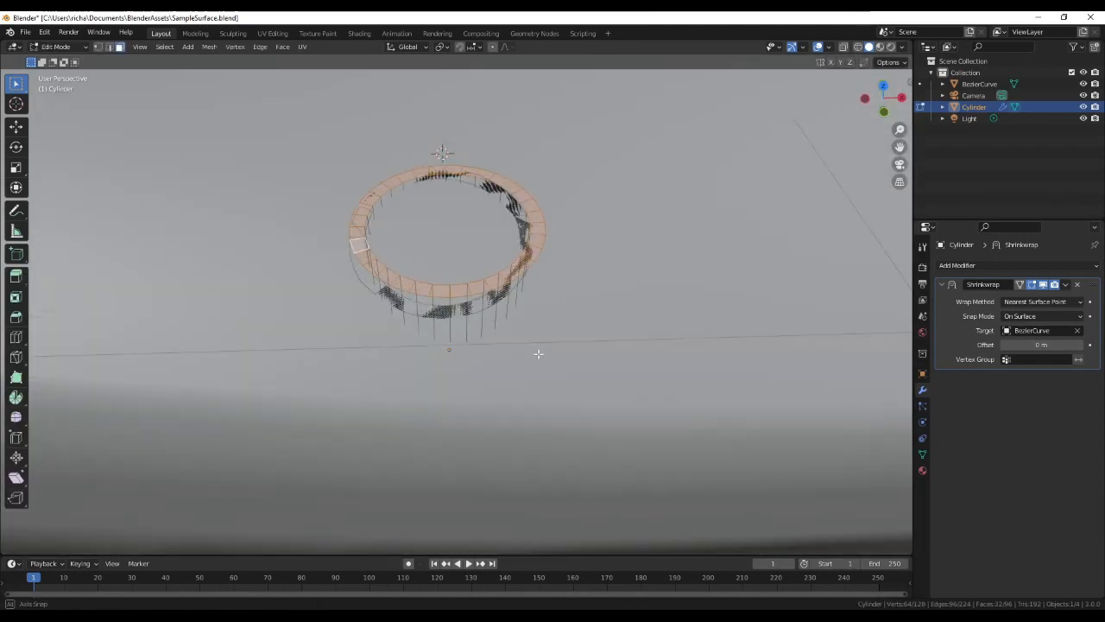
left_click(922, 454)
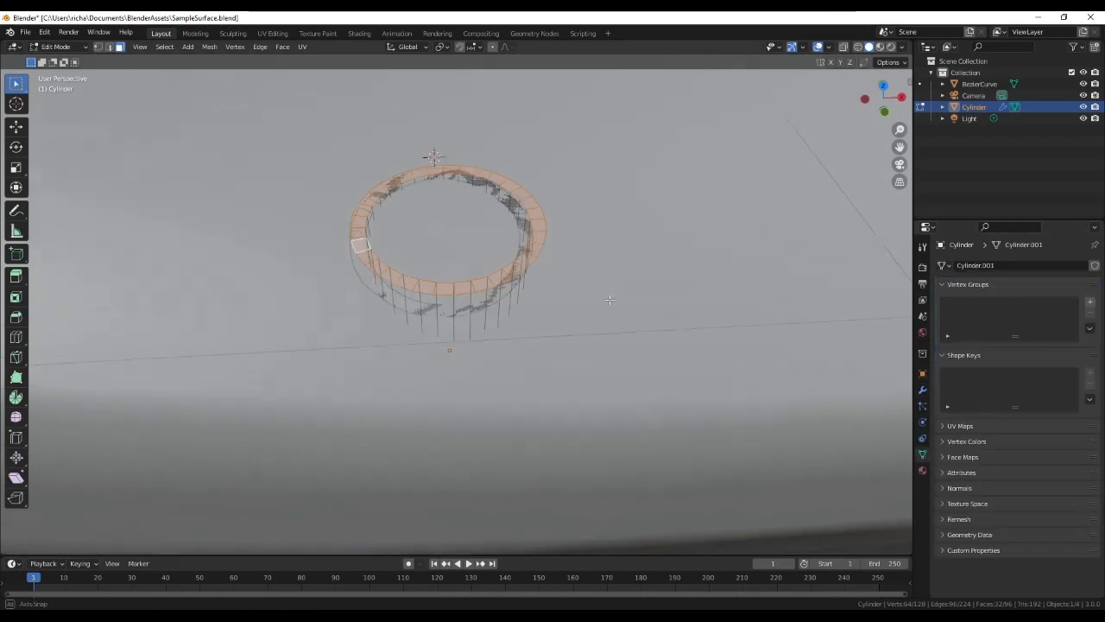
middle_click_drag(623, 301, 827, 316)
left_click(1090, 302)
double_click(1019, 307)
type("FlangeTop")
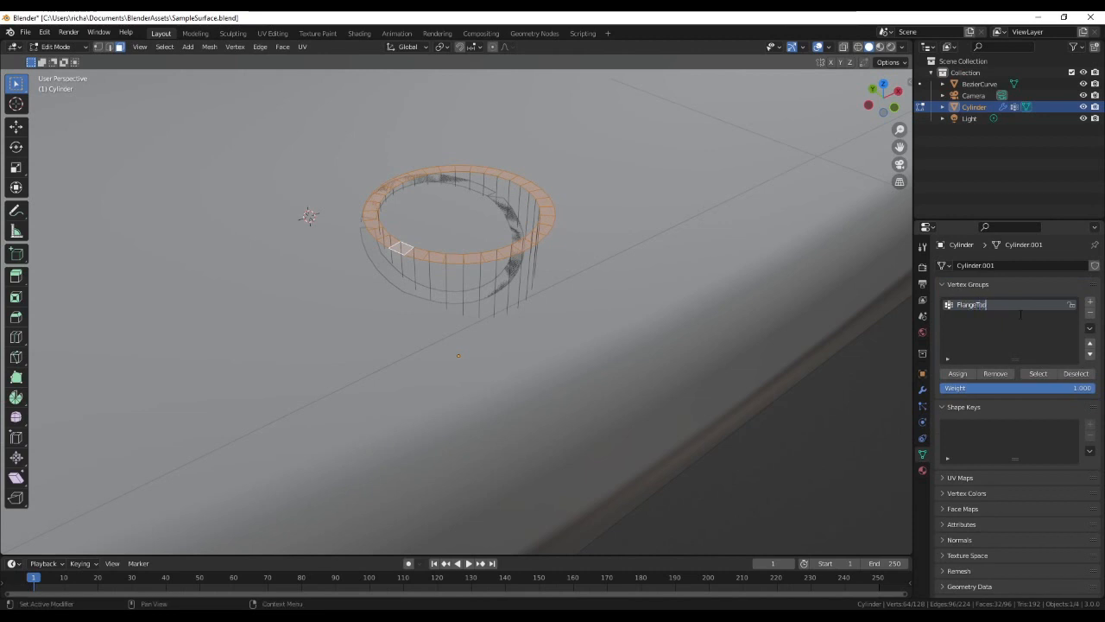
left_click(960, 374)
- Clear the selection and test the FlangeTop vertex group by selecting and deselecting its members
left_click(746, 352)
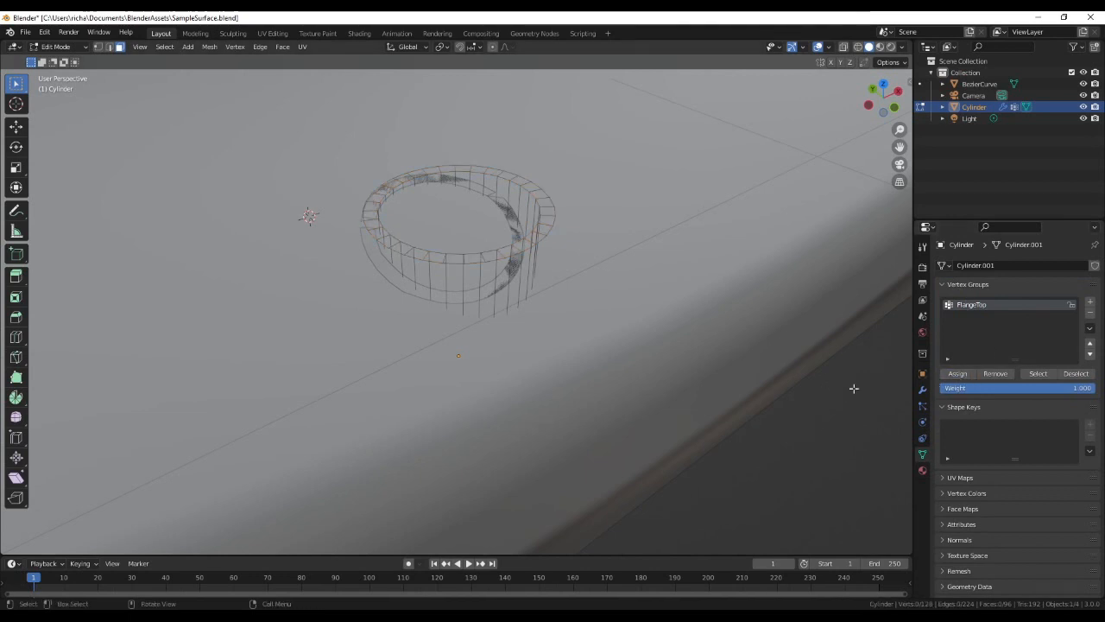
left_click(1036, 383)
left_click(1075, 373)
- Select the bottom flange's face loop and assign it to a new vertex group named FlangeBottom
middle_click_drag(643, 471, 556, 299)
left_click(438, 255)
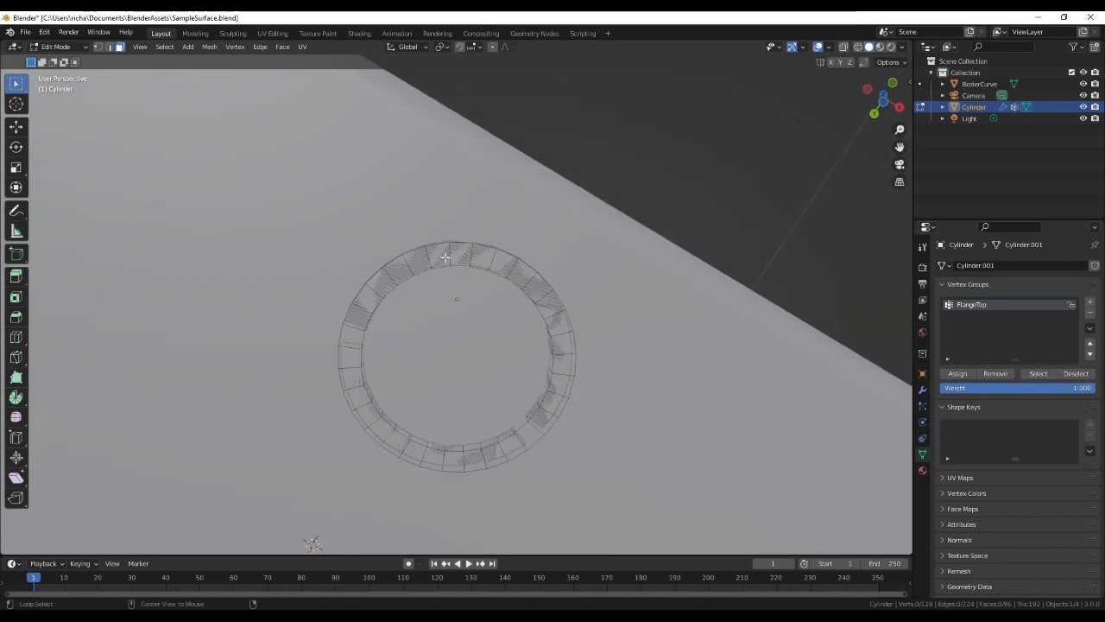
key("ctrl+l")
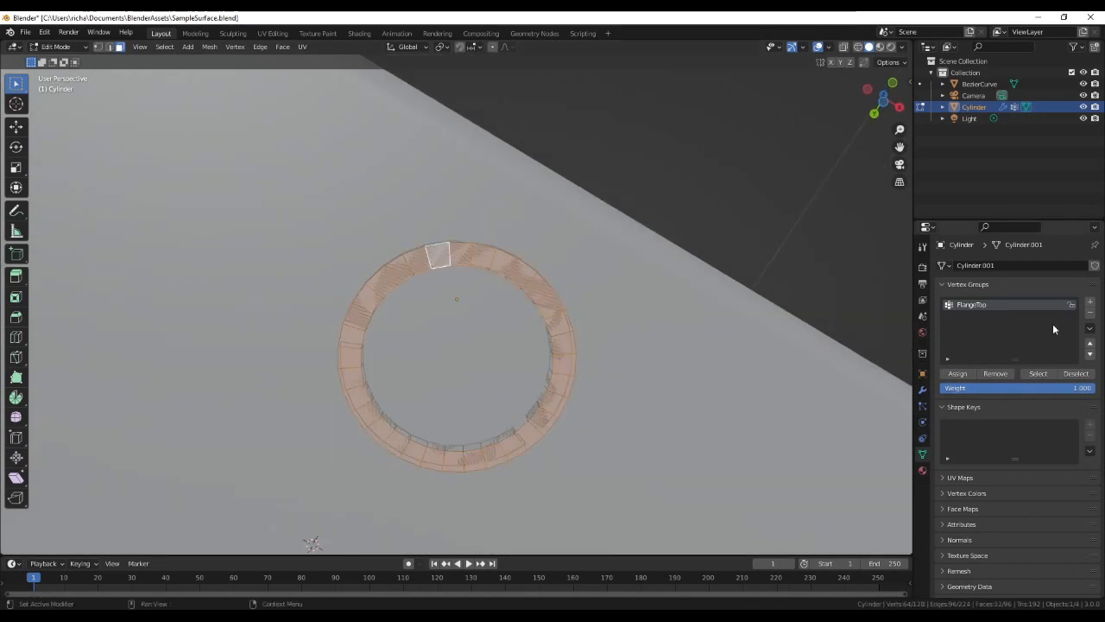
left_click(1089, 303)
double_click(967, 319)
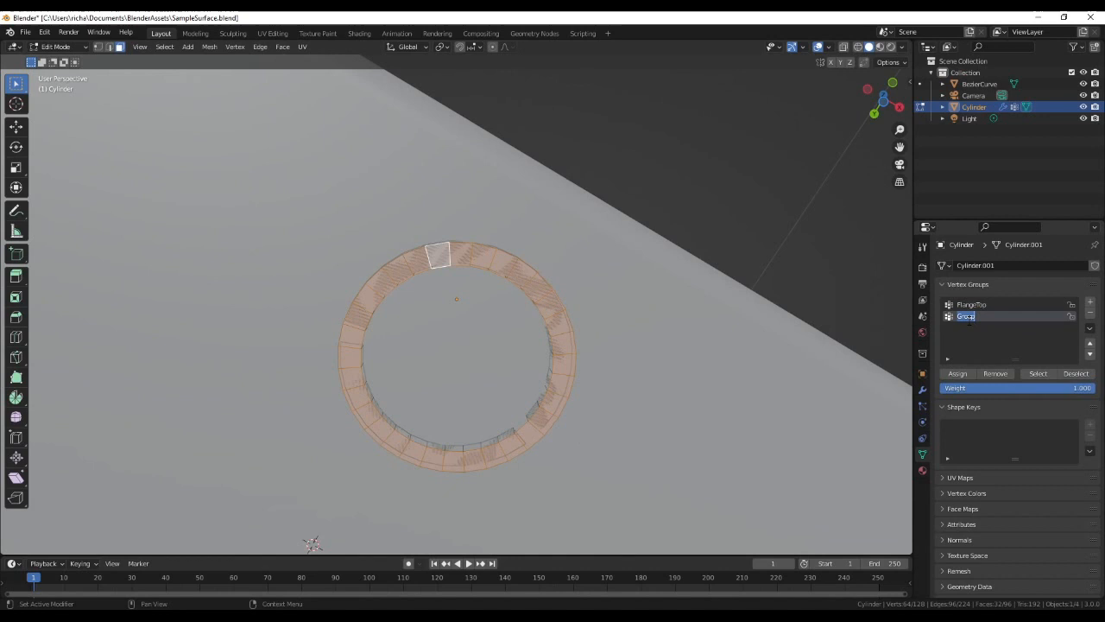
type("FlangeBo")
left_click(957, 374)
- Check which faces FlangeBottom and FlangeTop contain by selecting each group, then deselect the FlangeTop members
middle_click_drag(631, 336, 631, 366)
left_click(1069, 374)
left_click(1037, 373)
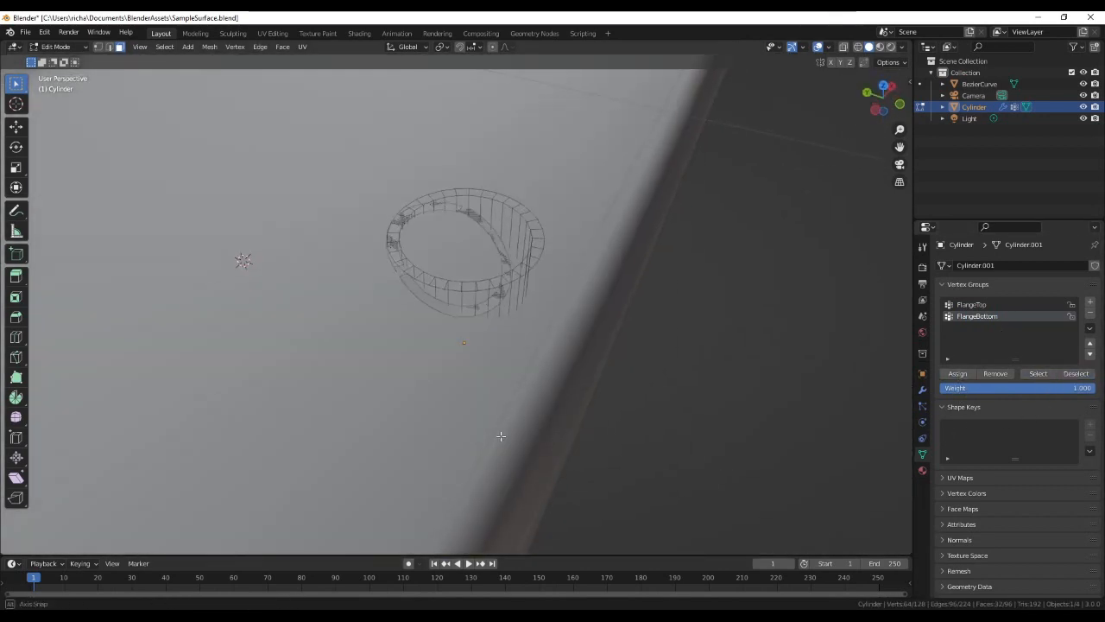
left_click(1039, 374)
left_click(969, 308)
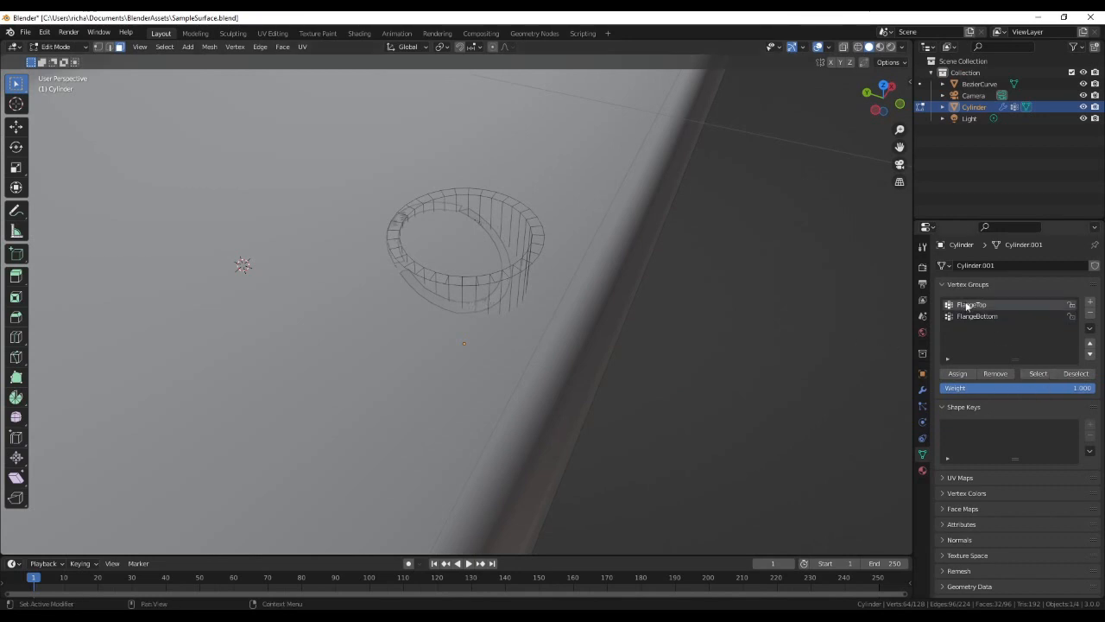
left_click(1037, 373)
middle_click_drag(518, 346, 511, 317)
scroll(518, 313, "down", 2)
scroll(520, 312, "up", 4)
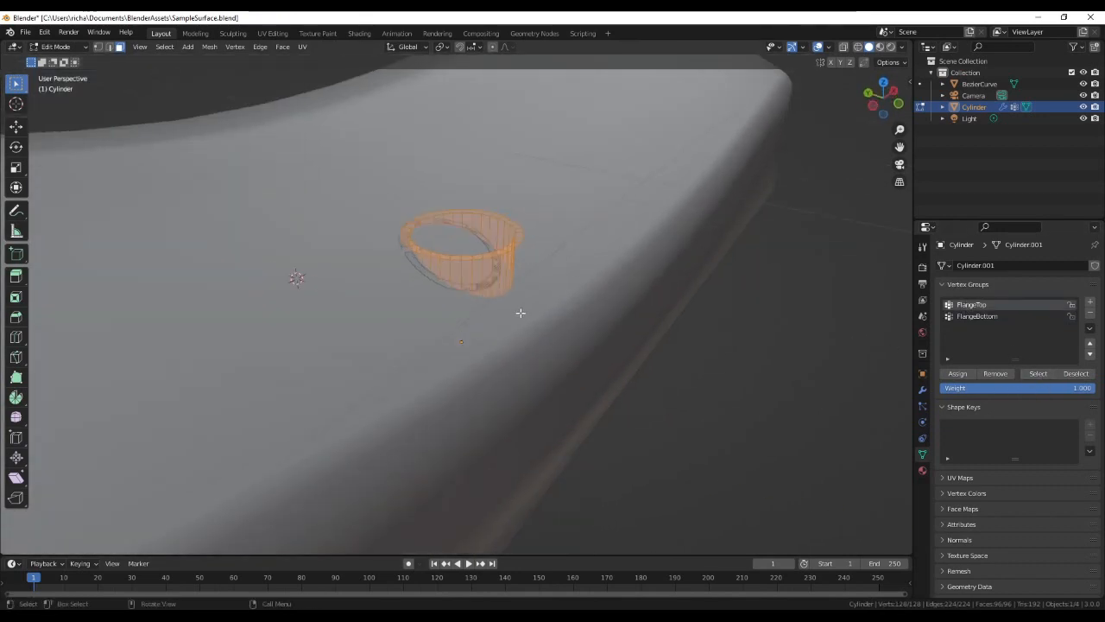
left_click(1071, 373)
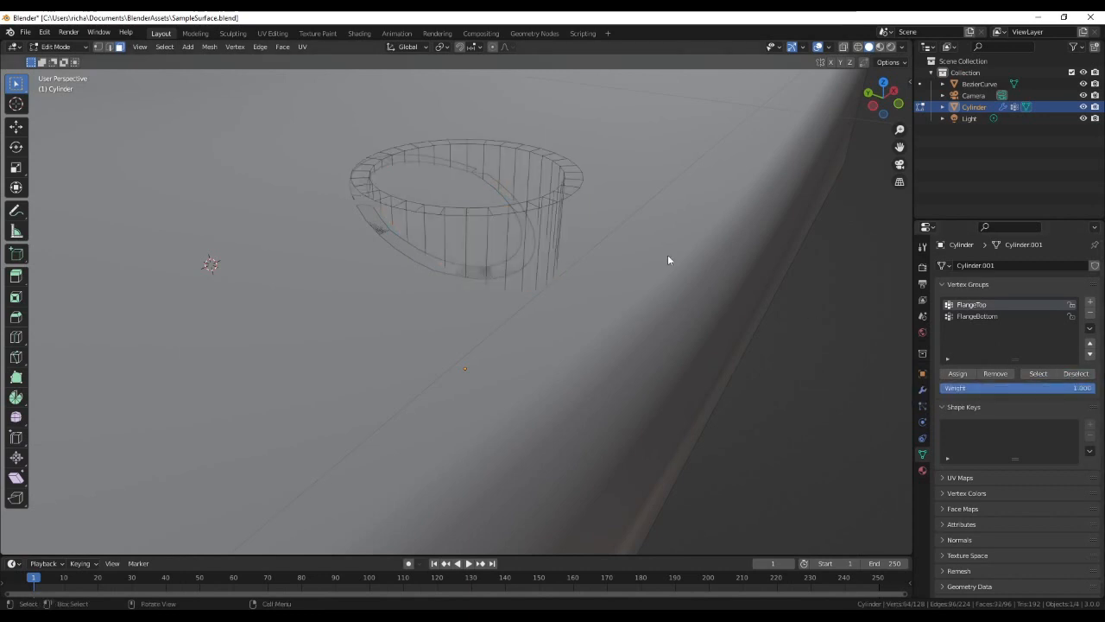
- Compare the top flange's face loop with the FlangeTop group, then clear the selection and check the FlangeBottom group
left_click(476, 218)
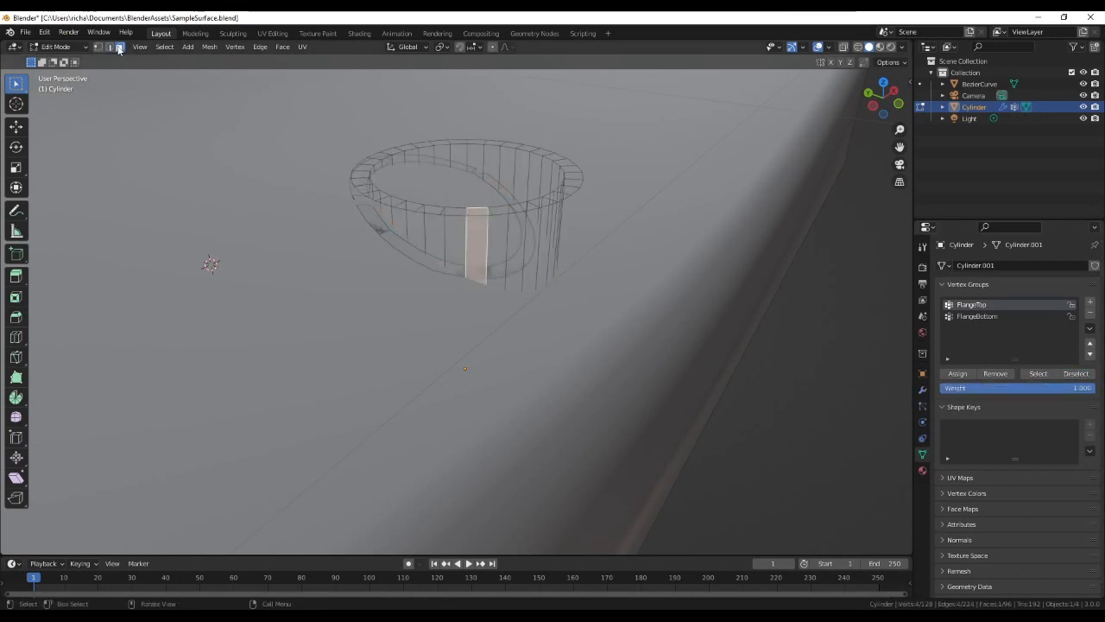
left_click(418, 207)
left_click(418, 207, "alt")
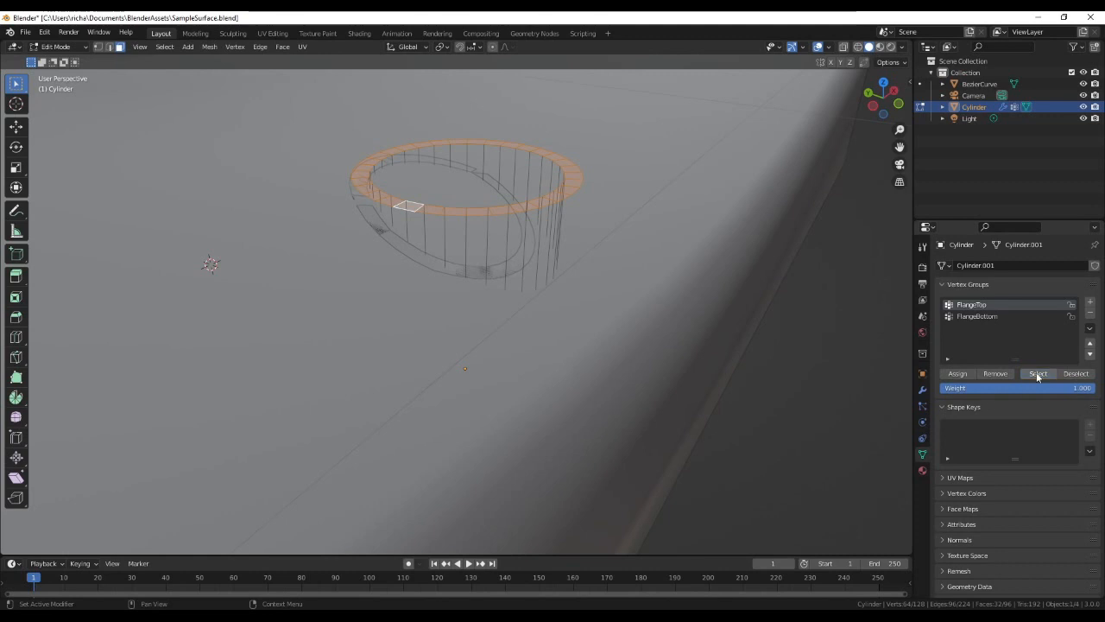
left_click(697, 328)
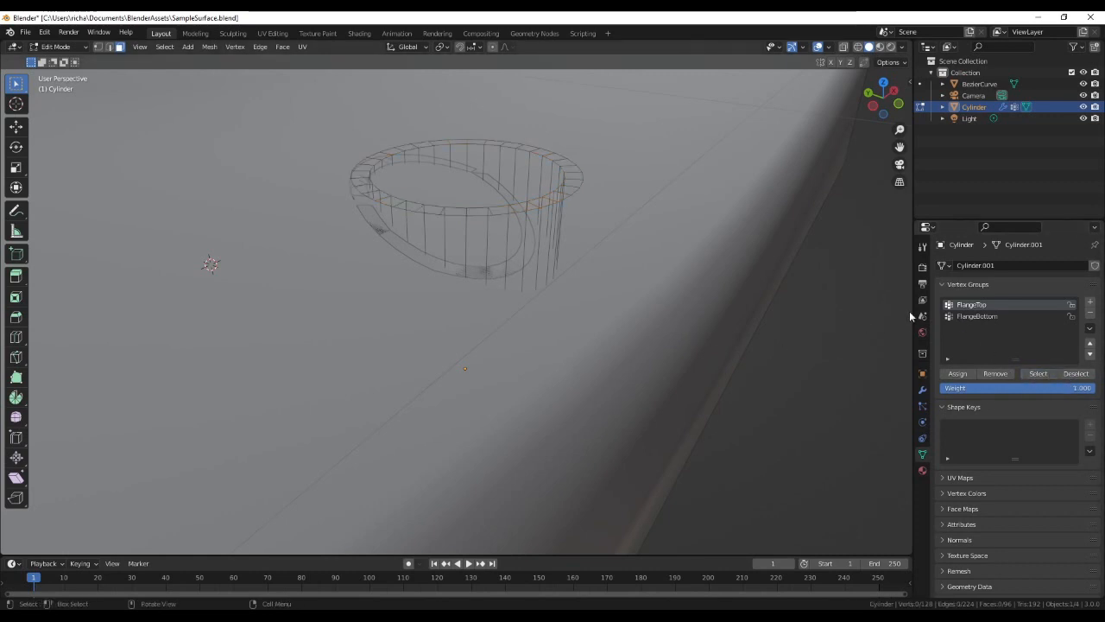
left_click(976, 317)
left_click(1028, 377)
middle_click_drag(681, 400, 576, 444)
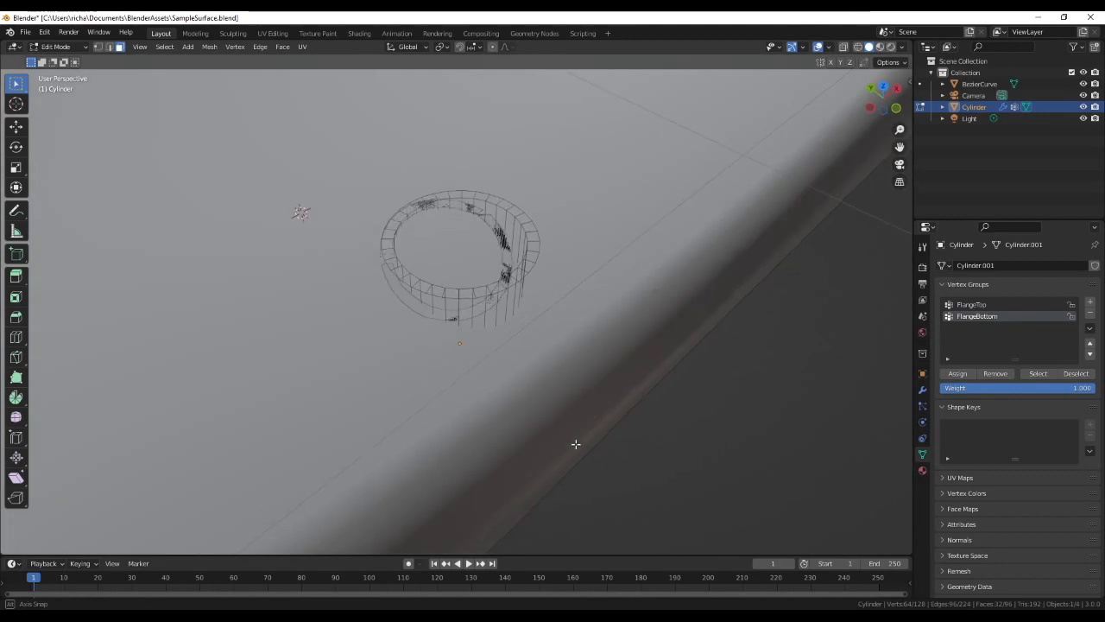
- Select the top flange's face loop again, assign it to FlangeTop, and recheck the group's selection
left_click(436, 291)
left_click(442, 291, "alt")
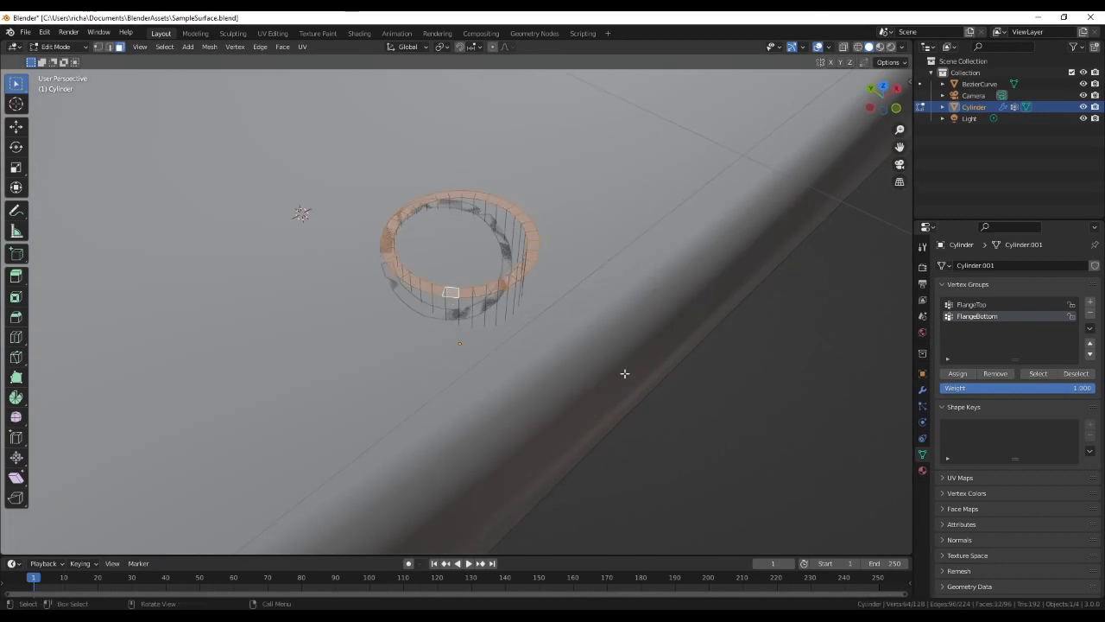
left_click(983, 306)
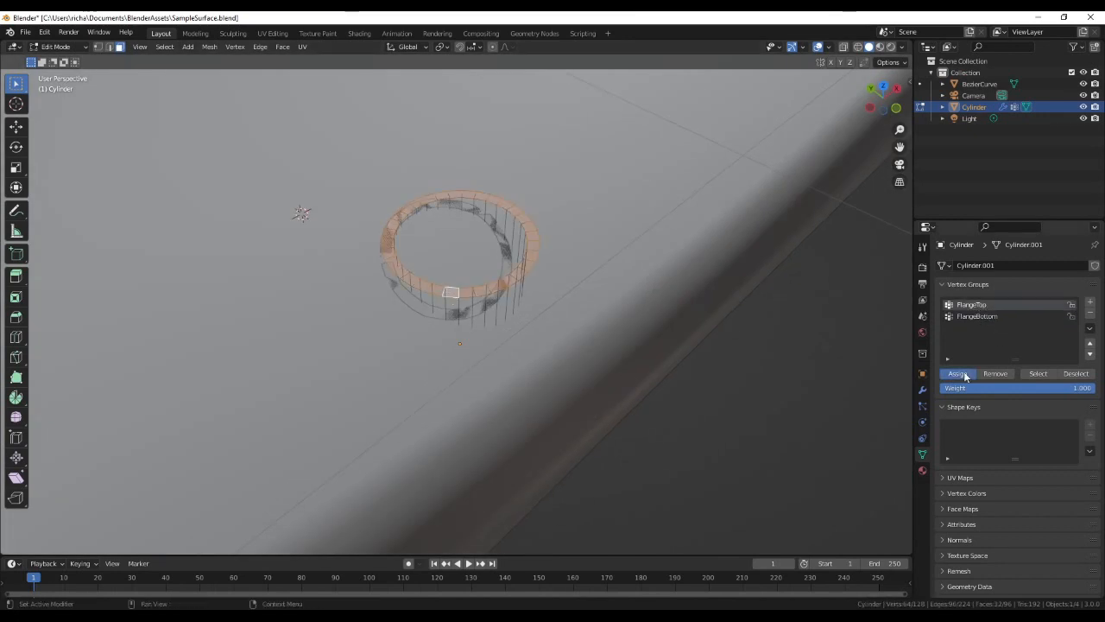
left_click(615, 277)
left_click(1037, 374)
left_click(526, 276)
scroll(526, 276, "down", 6)
middle_click_drag(525, 276, 554, 287)
scroll(518, 235, "down", 2)
scroll(517, 328, "up", 6)
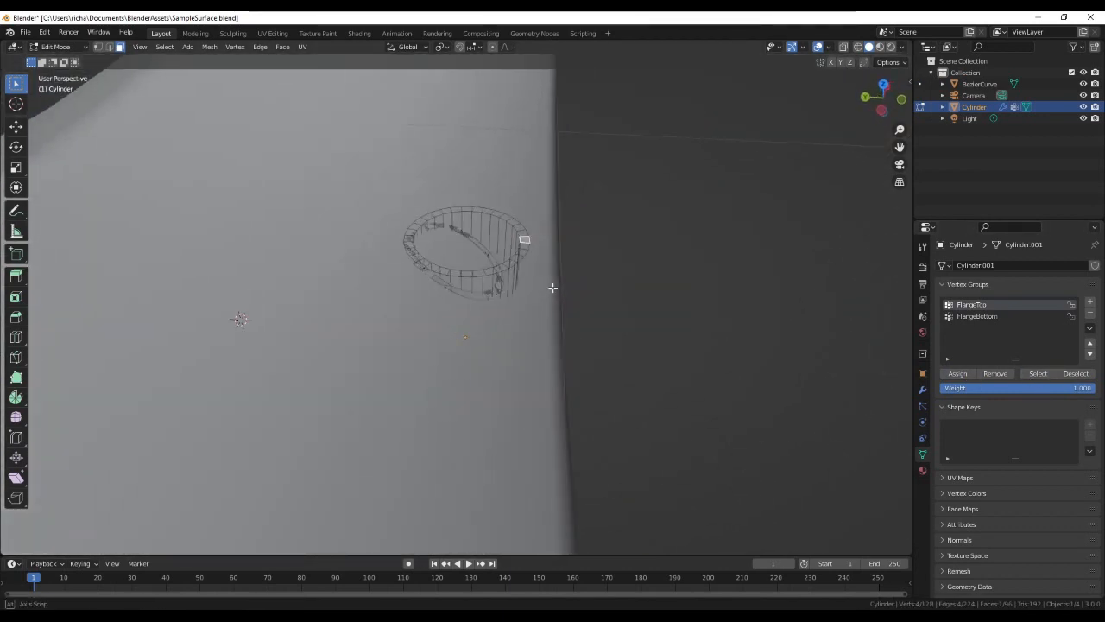
- Limit the cylinder's Shrinkwrap modifier to the FlangeTop vertex group
left_click(923, 391)
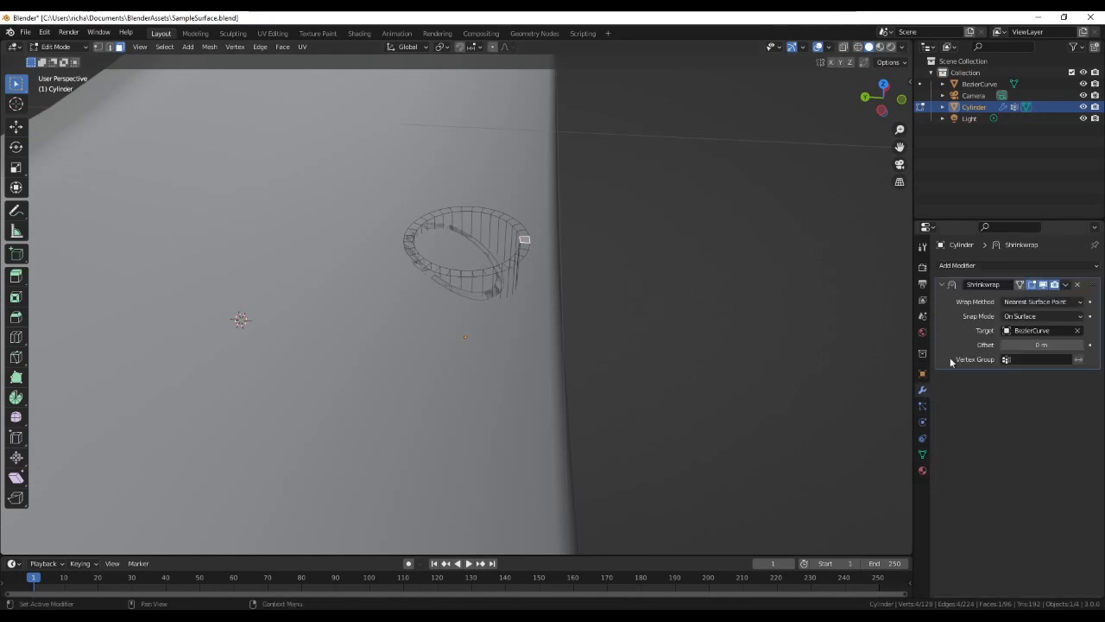
left_click(1009, 359)
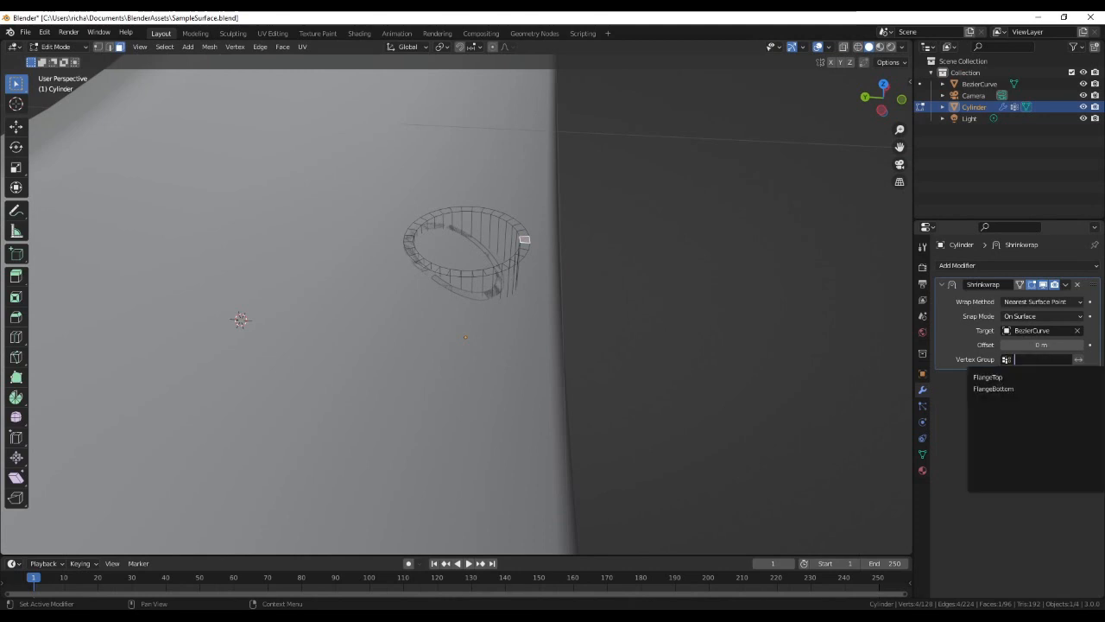
left_click(1013, 378)
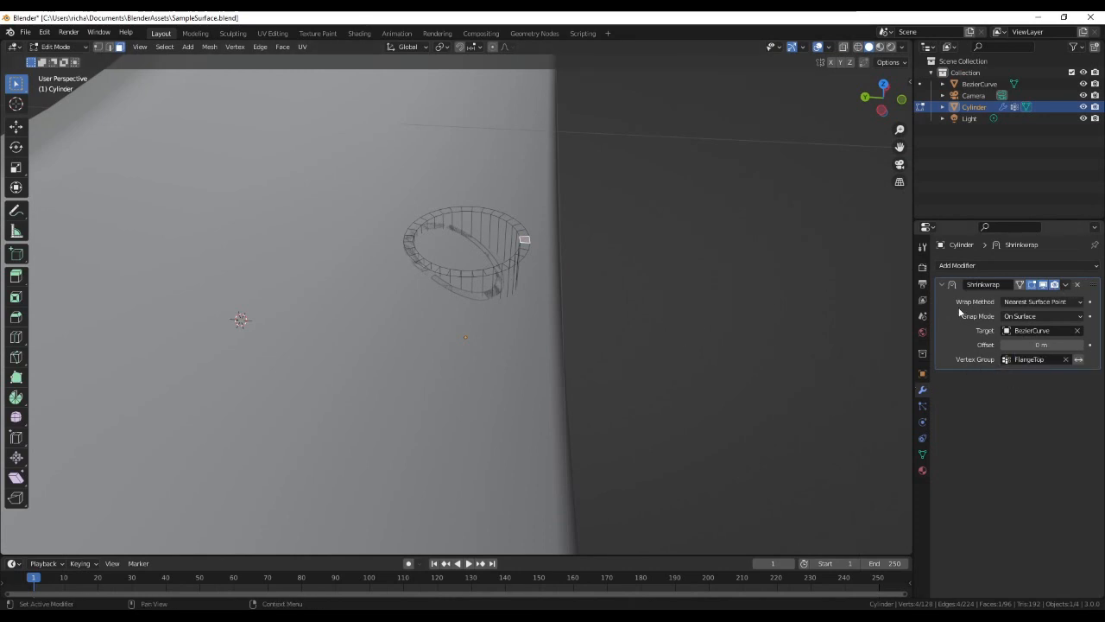
- Add a second Shrinkwrap modifier to the cylinder, targeting BezierCurve and limited to the FlangeBottom vertex group
left_click(957, 266)
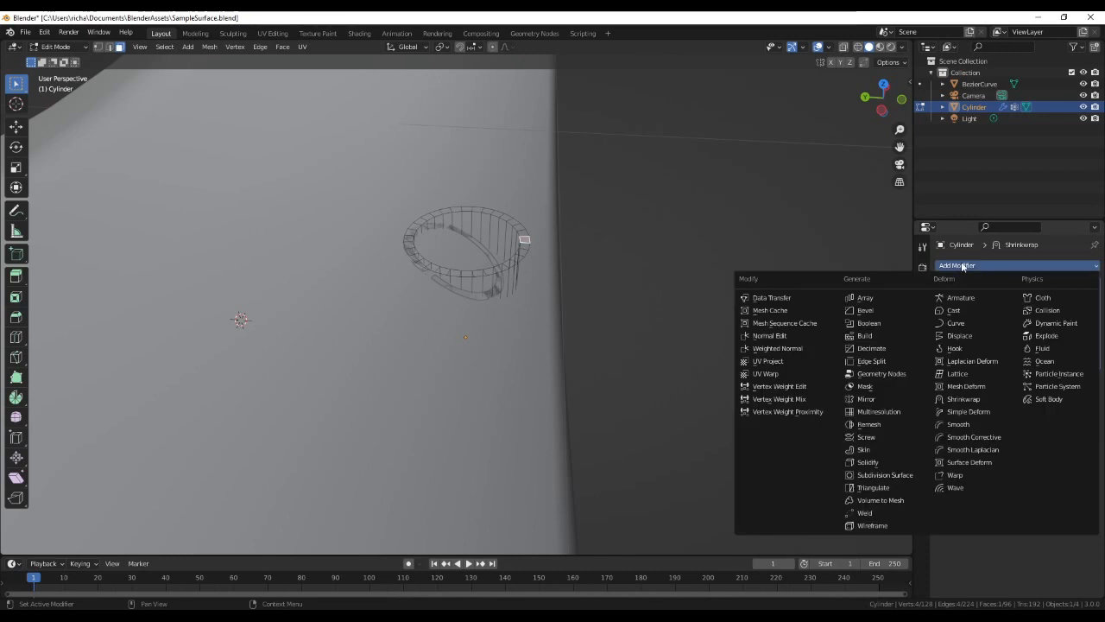
key("Escape")
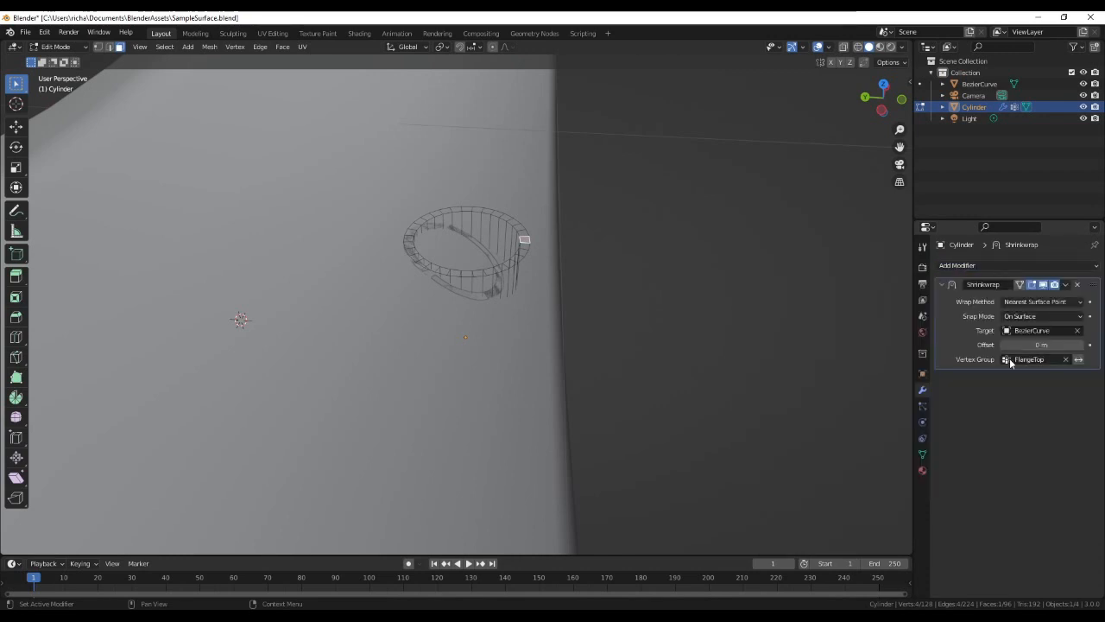
left_click(956, 265)
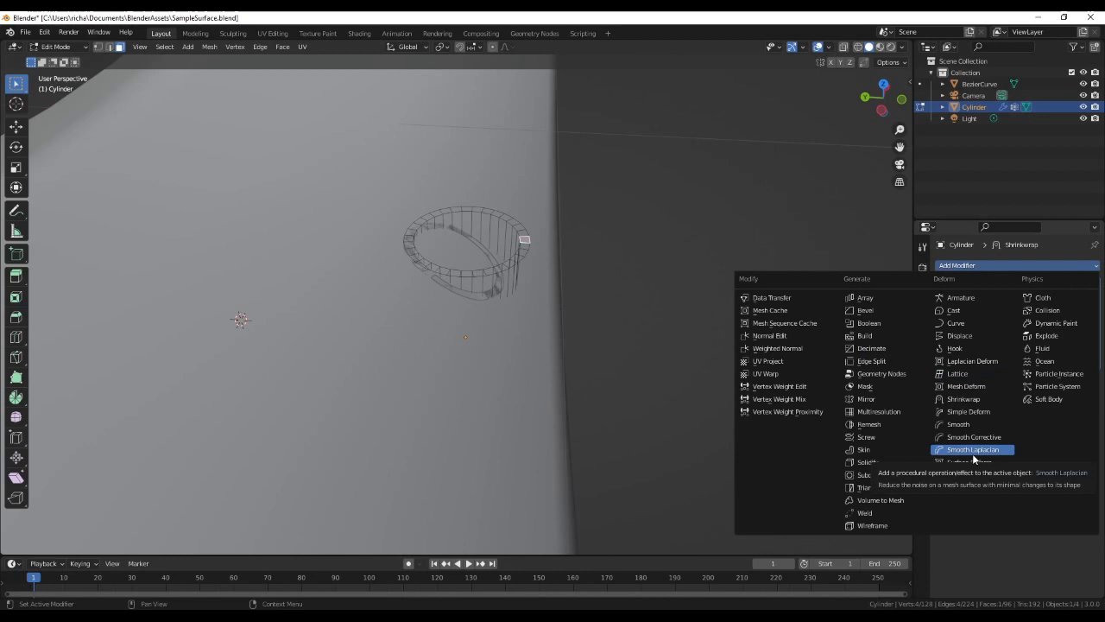
left_click(964, 399)
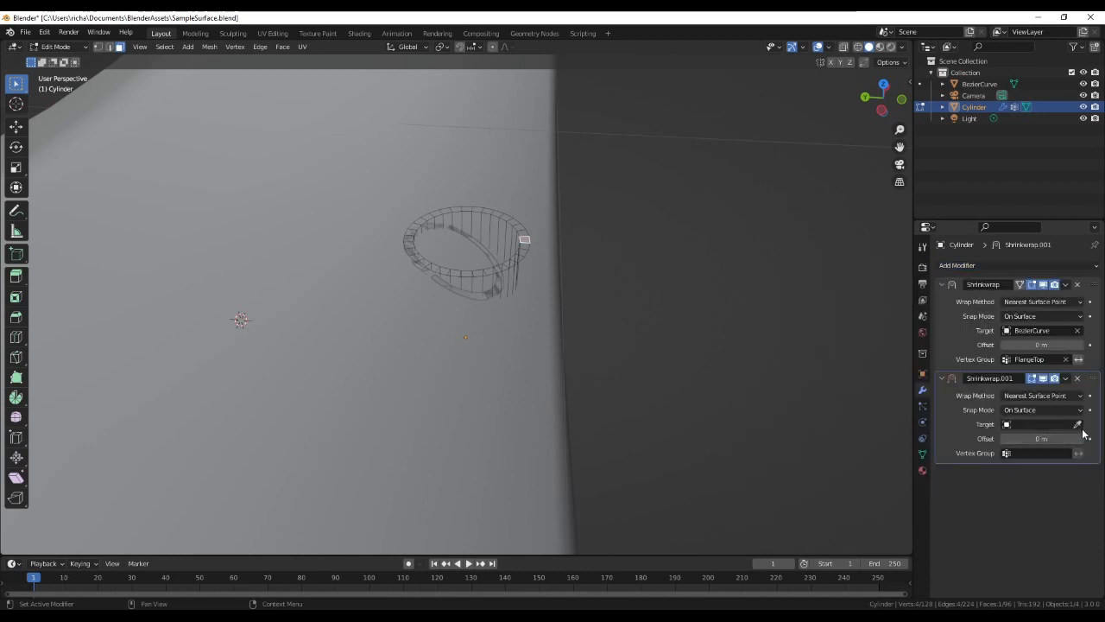
left_click(1084, 428)
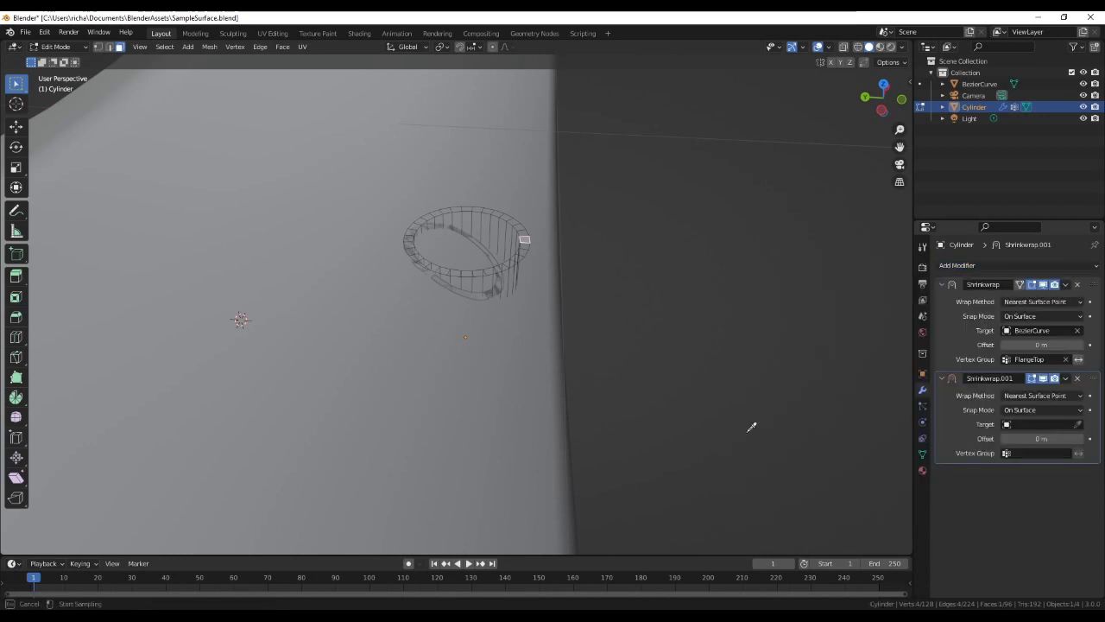
left_click(380, 386)
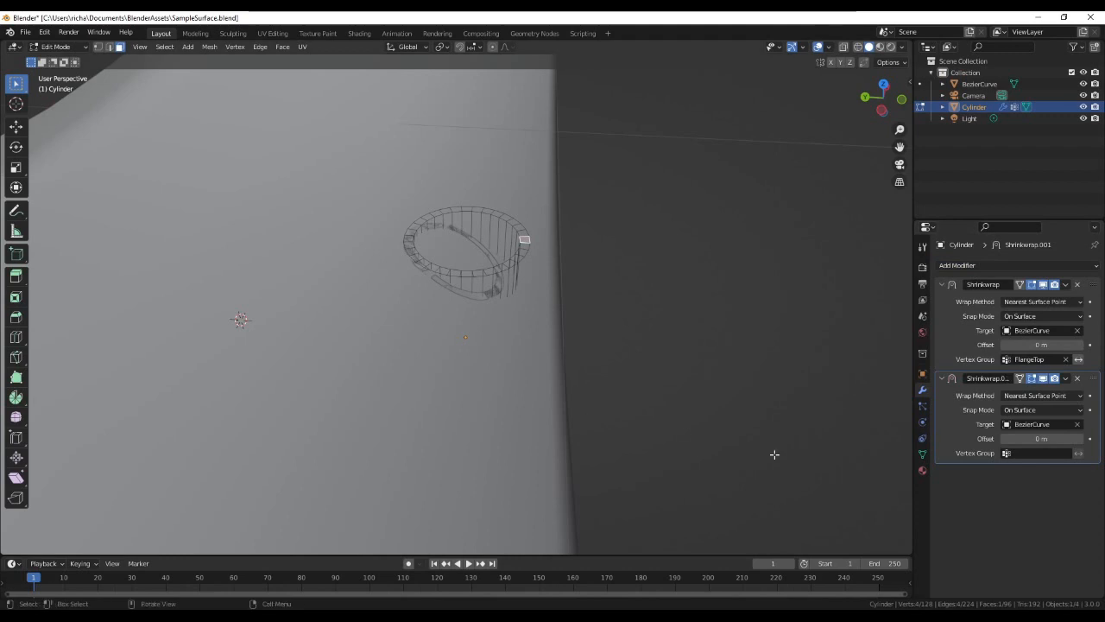
left_click(1006, 453)
left_click(1023, 483)
- Return to Object Mode and apply both of the cylinder's Shrinkwrap modifiers, the FlangeBottom one first
middle_click_drag(565, 362, 827, 336)
key("Tab")
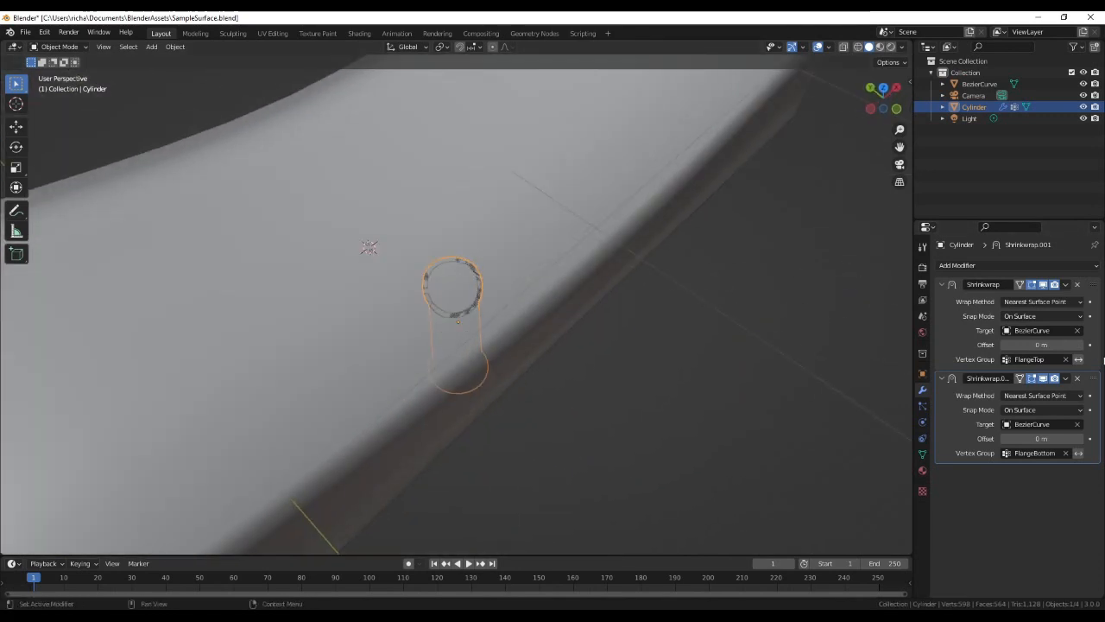
left_click(1069, 380)
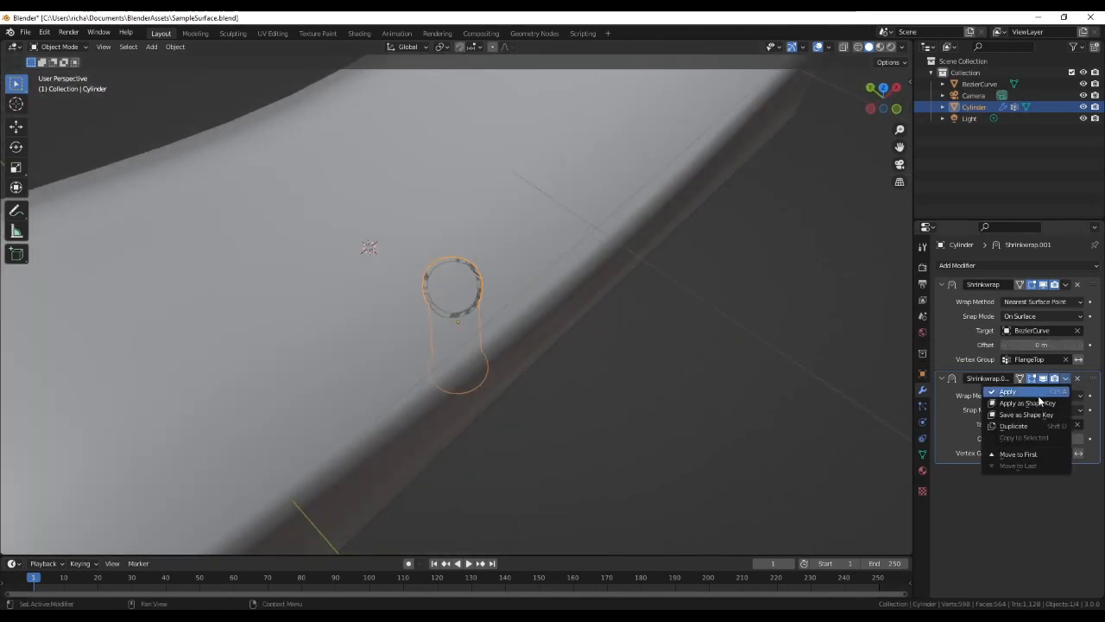
left_click(1030, 391)
left_click(1068, 286)
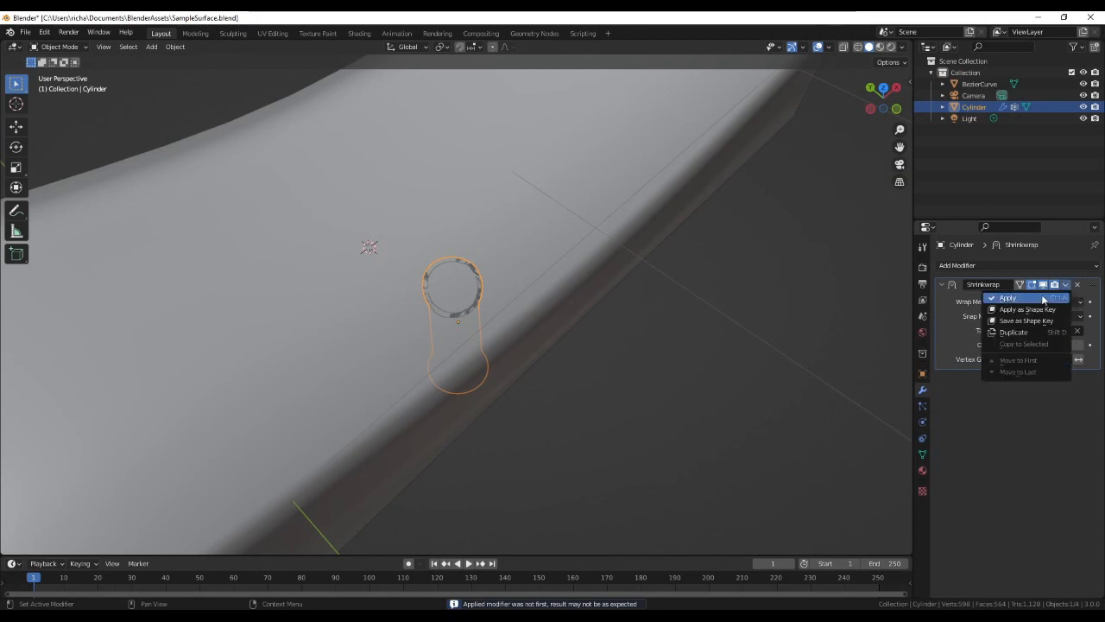
left_click(1040, 298)
- Check the fitted top flange in Edit Mode, then join the cylinder into the BezierCurve surface object
middle_click_drag(774, 368, 467, 349)
key("Tab")
scroll(532, 299, "up", 6)
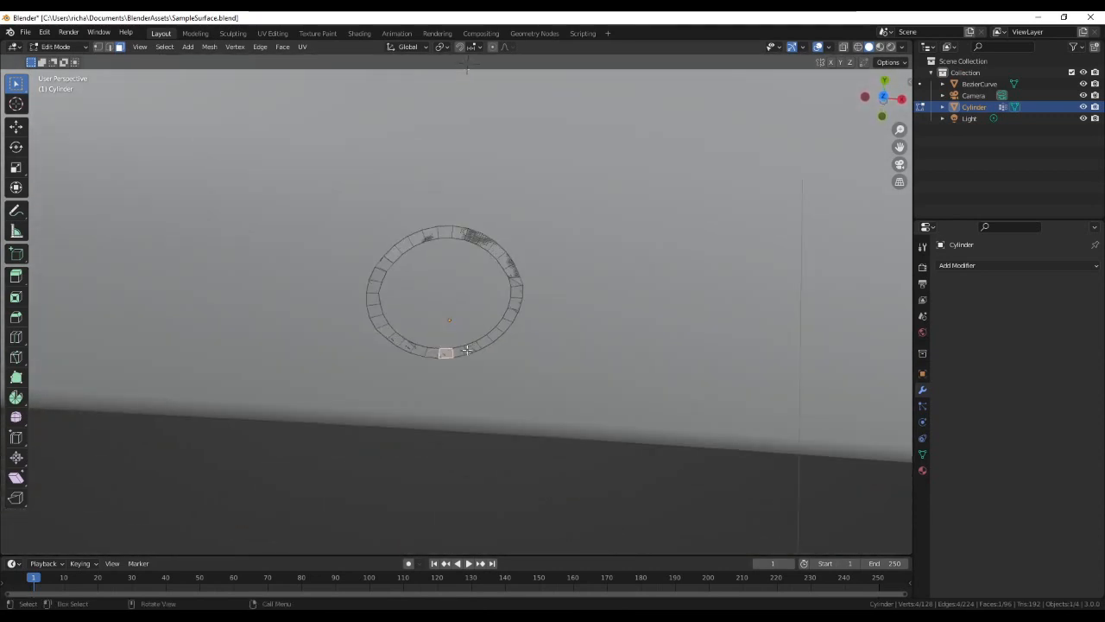
scroll(467, 346, "down", 4)
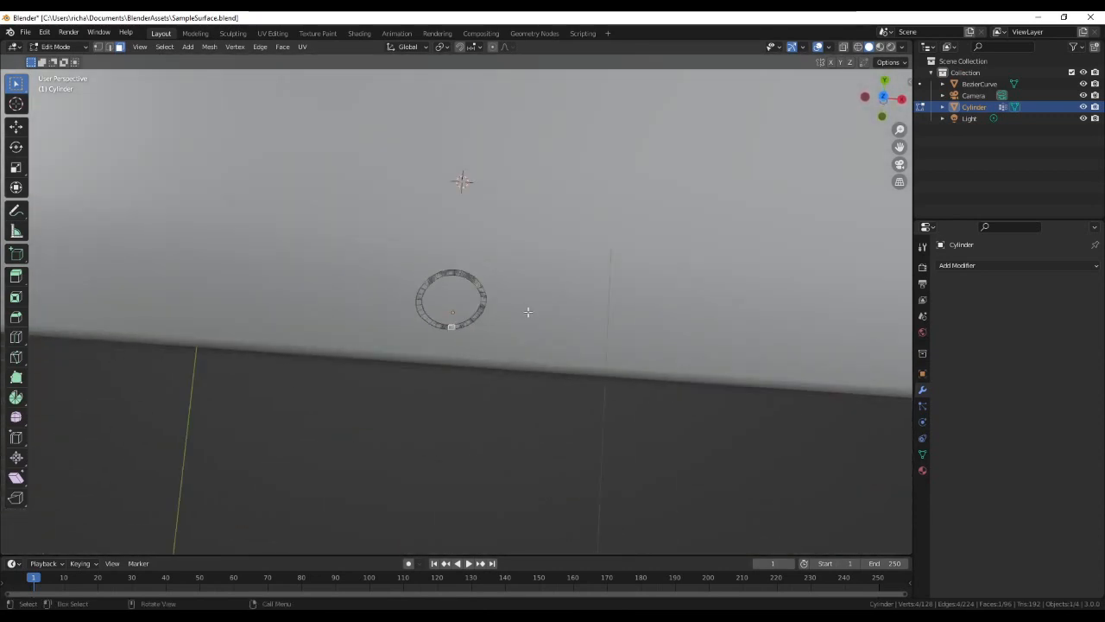
key("Tab")
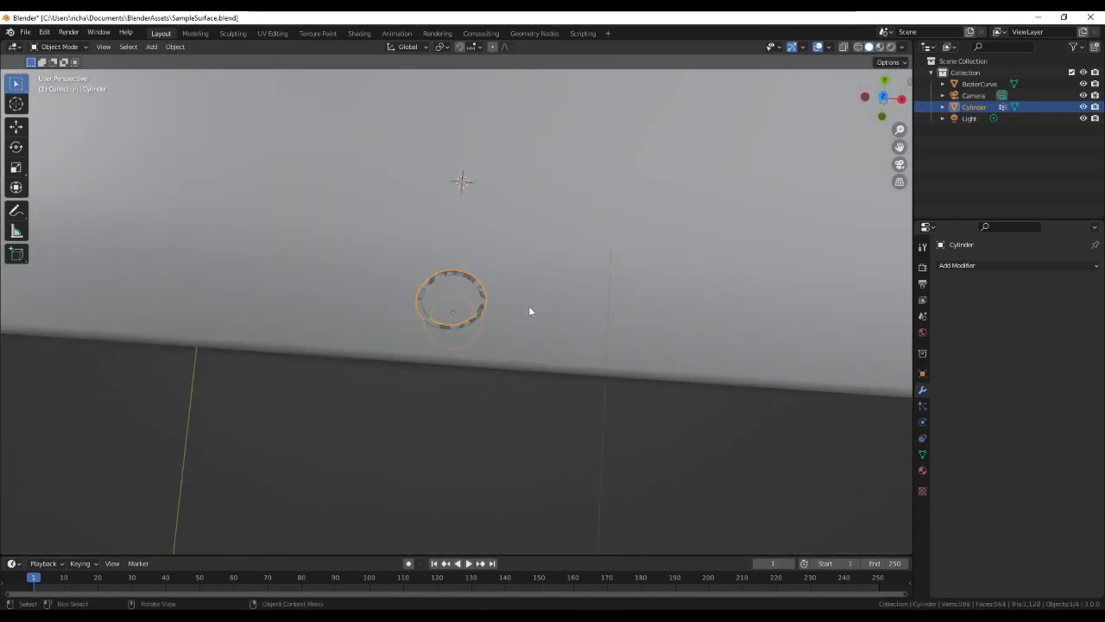
left_click(587, 278, "shift")
key("ctrl+j")
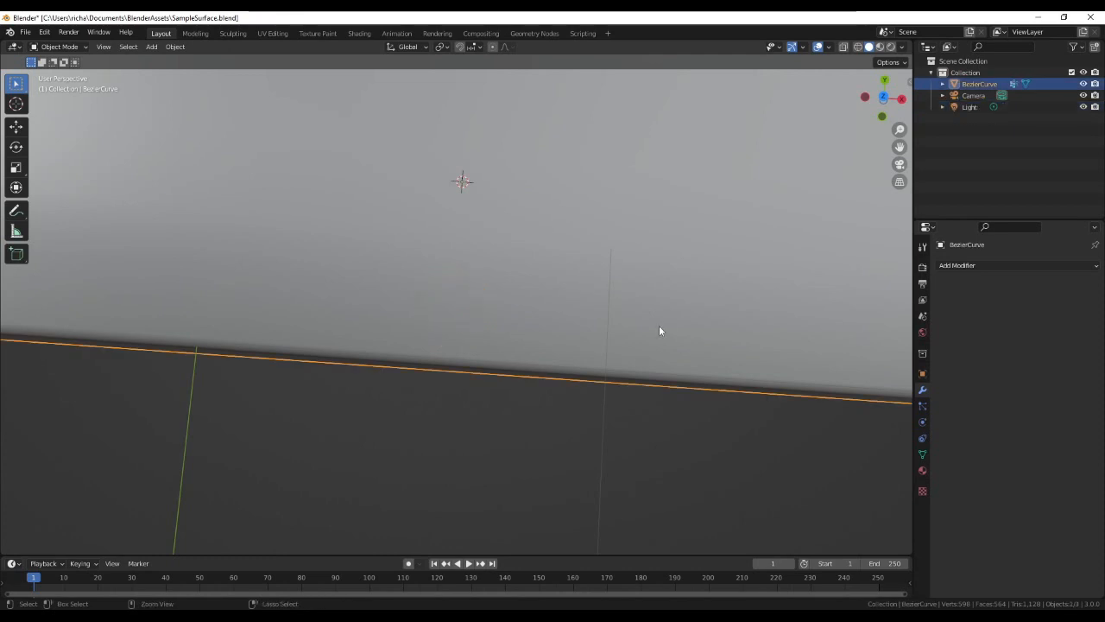
- Delete the four upper surface faces that surround and cover the cylinder's top flange
key("Tab")
middle_click_drag(512, 341, 510, 301)
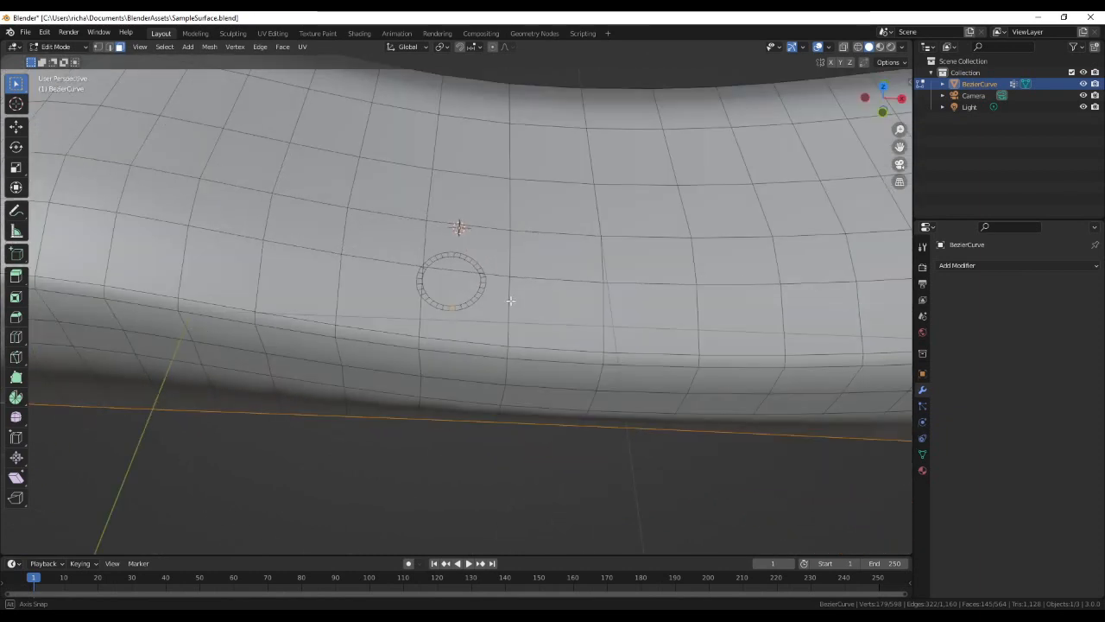
scroll(510, 305, "up", 2)
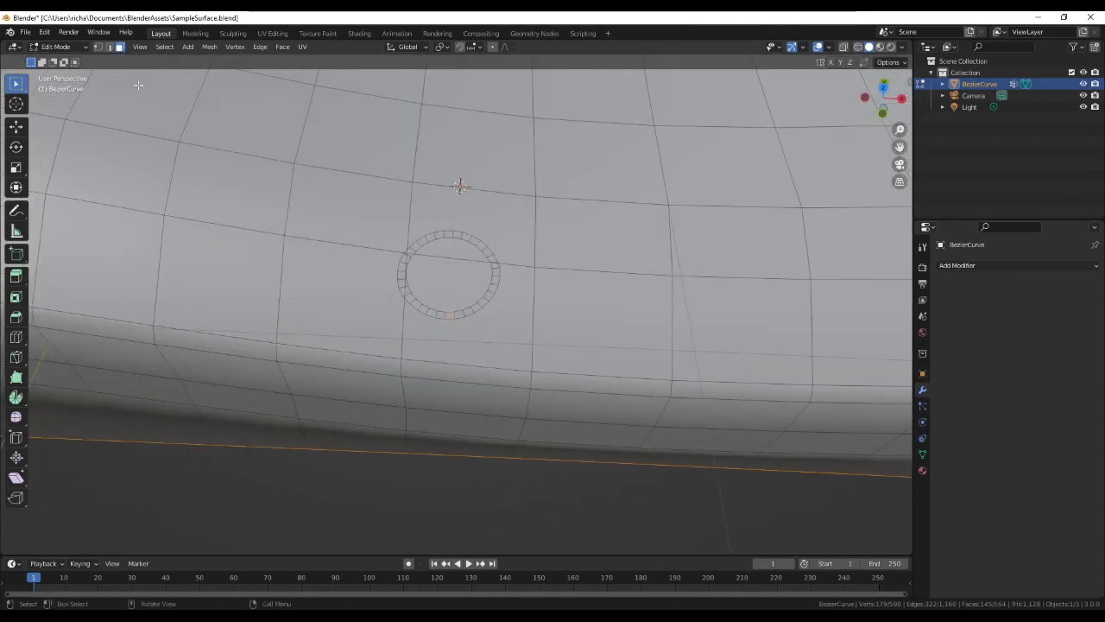
left_click(338, 207)
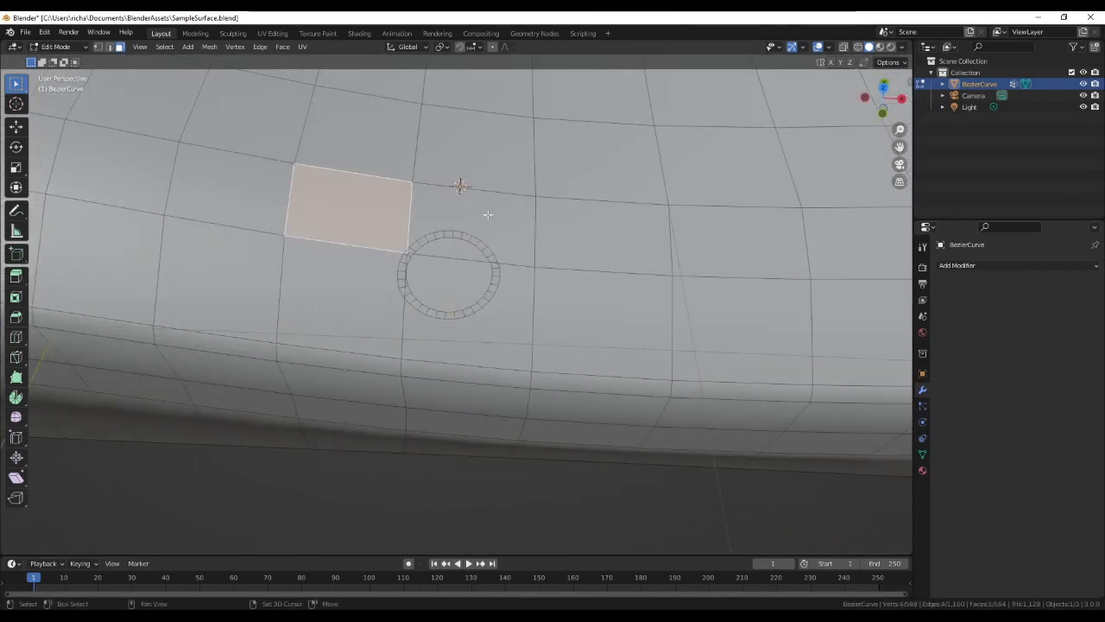
left_click(478, 224, "shift")
left_click(466, 311, "shift")
left_click(345, 293, "shift")
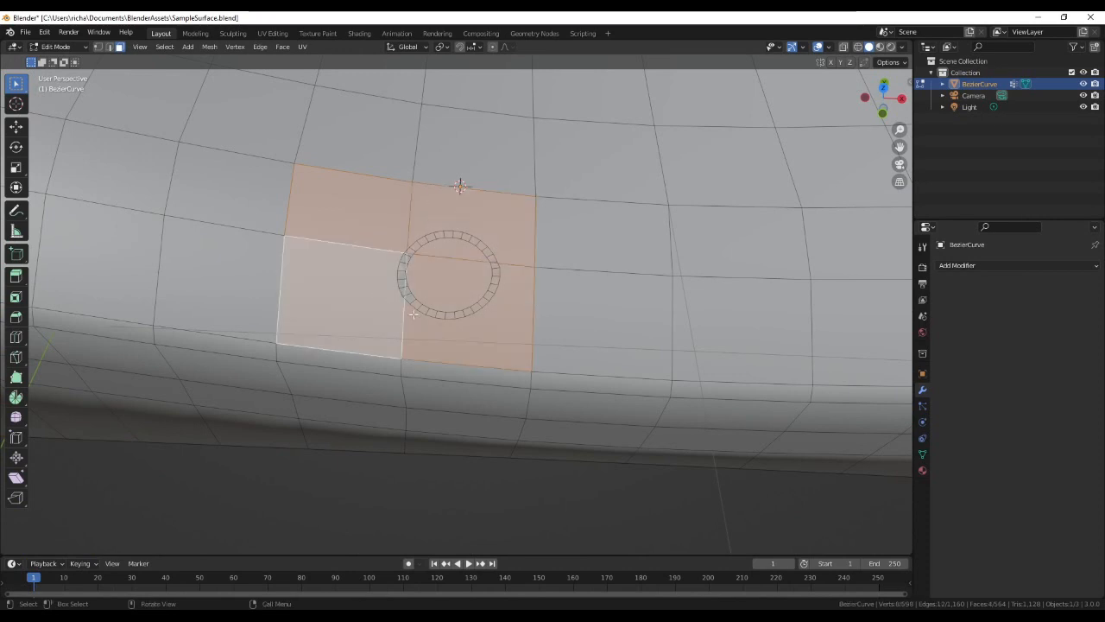
key("x")
left_click(414, 319)
middle_click_drag(417, 330, 149, 111)
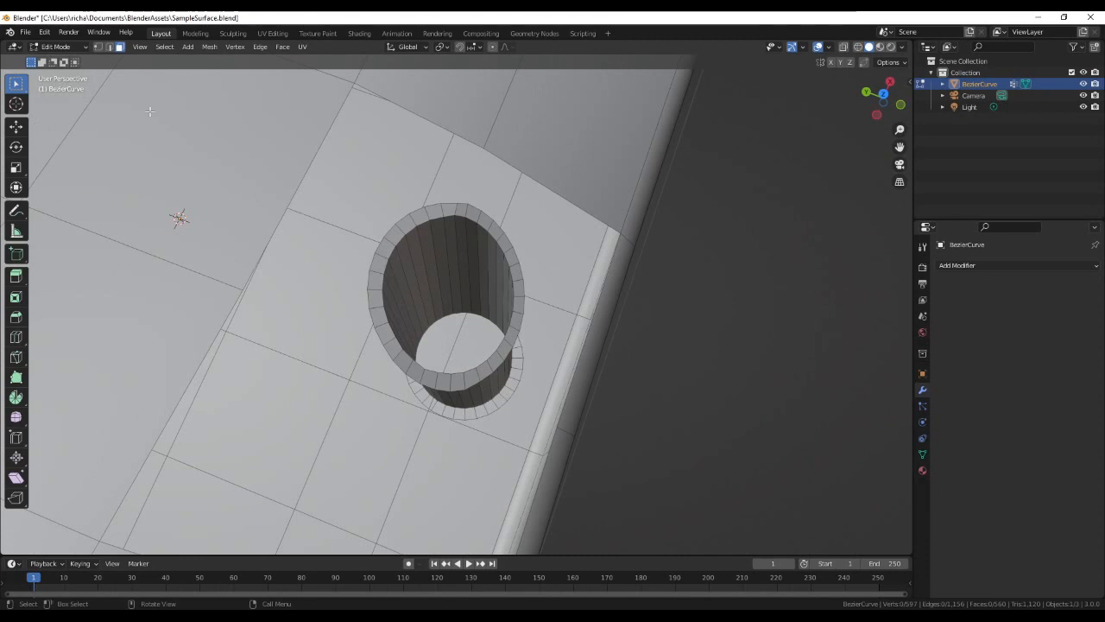
- Bridge the upper opening's boundary edge loop with the top flange's outer edge loop, then return to Object Mode
left_click(111, 47)
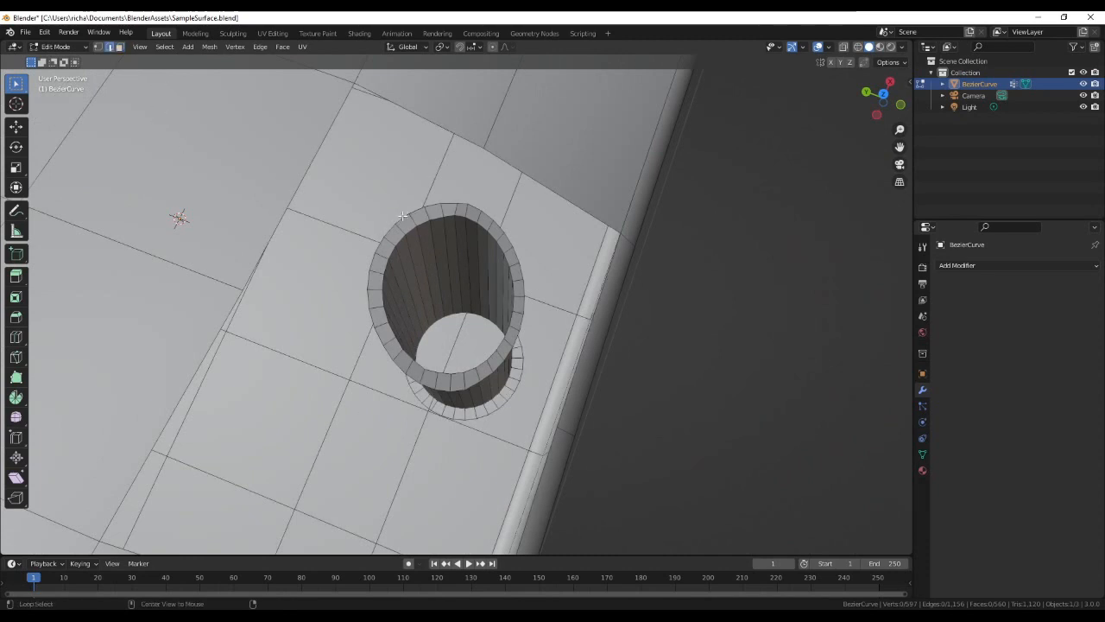
left_click(405, 216, "alt")
left_click(512, 163, "alt+shift")
middle_click_drag(561, 285, 498, 250)
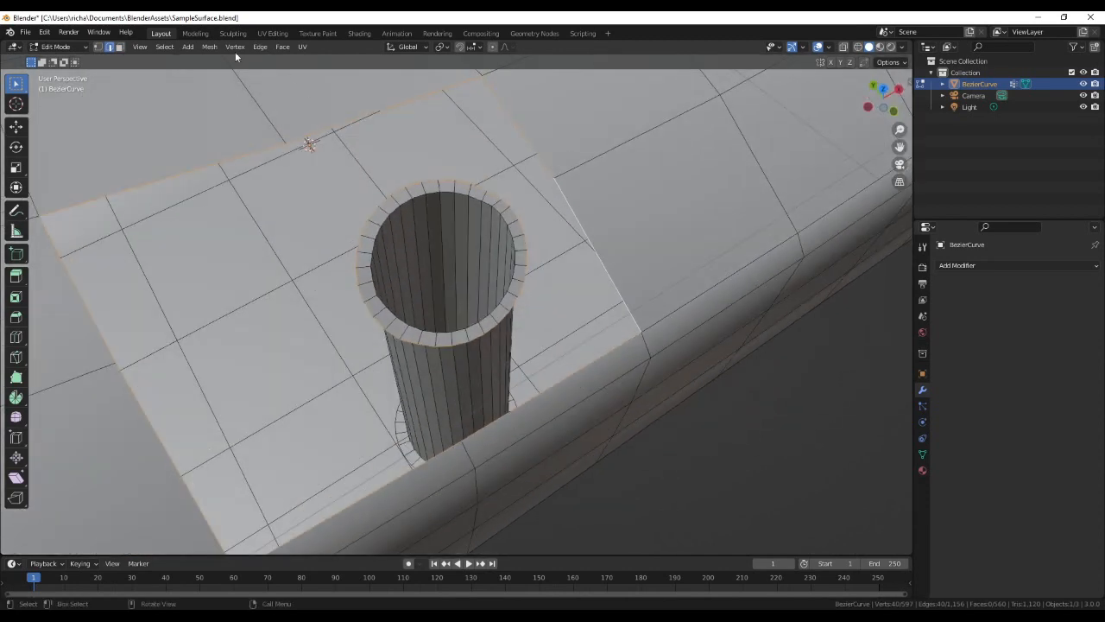
left_click(261, 46)
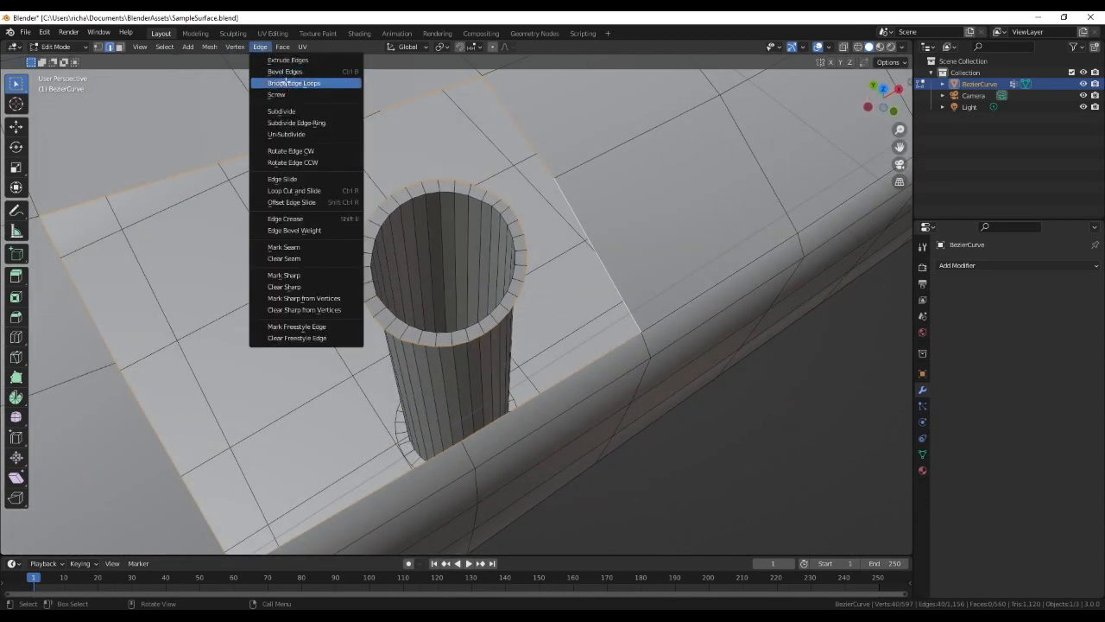
left_click(288, 83)
middle_click_drag(380, 263, 325, 230)
key("Tab")
middle_click_drag(438, 247, 457, 343)
key("Tab")
key("Tab")
scroll(506, 306, "down", 3)
- Try flat shading on the joined surface object
right_click(586, 281)
left_click(567, 296)
middle_click_drag(519, 344, 526, 271)
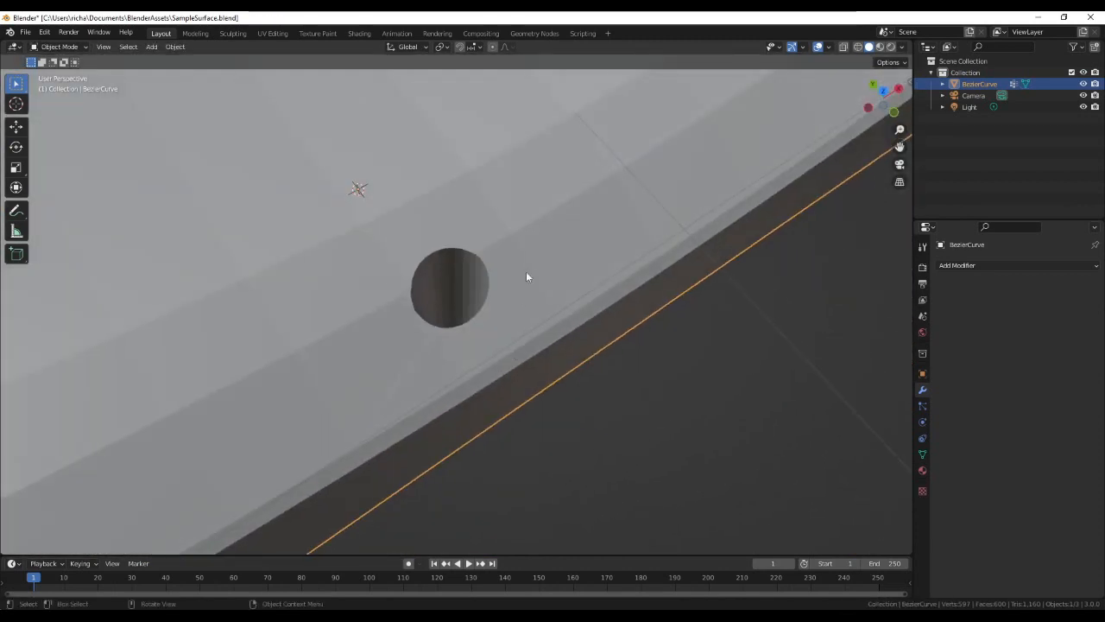
- Shade the joined surface object smooth and examine the shading around the hole's upper rim
right_click(531, 259)
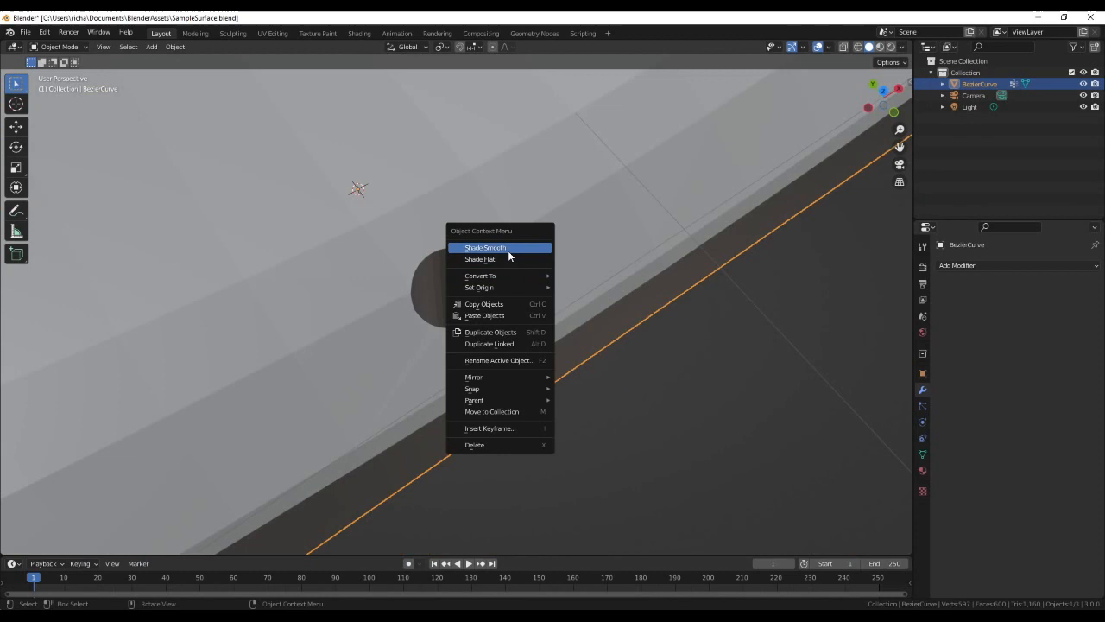
left_click(509, 248)
mouse_move(508, 262)
middle_mouse_down()
mouse_move(485, 361)
mouse_move(527, 288)
mouse_move(576, 271)
mouse_move(532, 281)
mouse_move(443, 367)
mouse_move(506, 308)
mouse_move(444, 242)
middle_mouse_up()
scroll(480, 290, "up", 5)
middle_click_drag(480, 289, 476, 312)
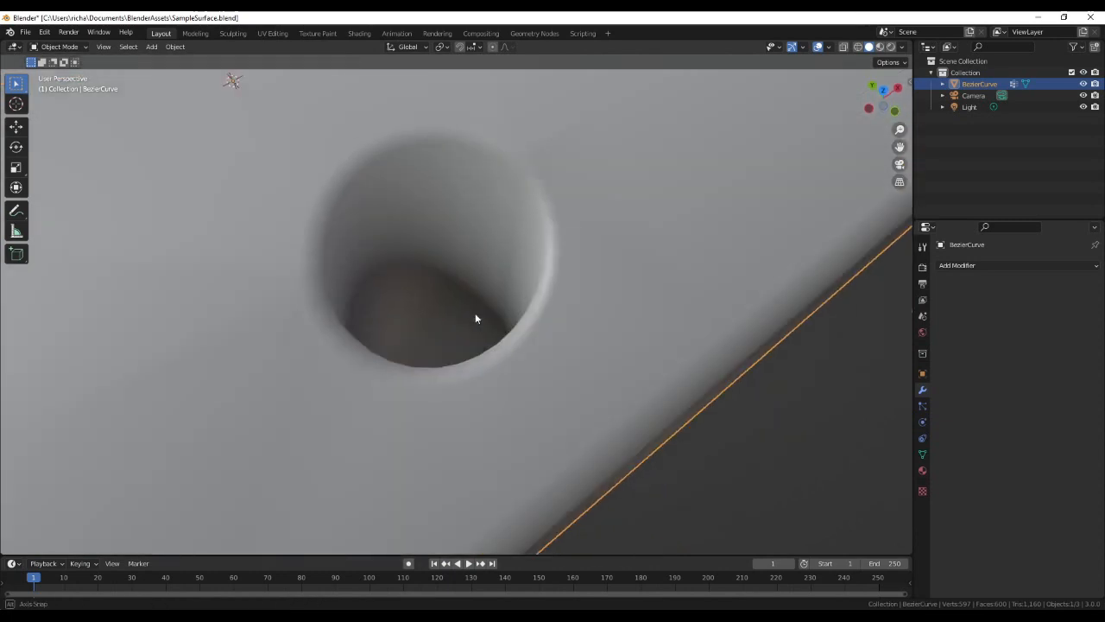
- Add a loop cut around the hole's inner wall and slide it by about -0.94, close to the upper rim
key("Tab")
scroll(476, 309, "down", 3)
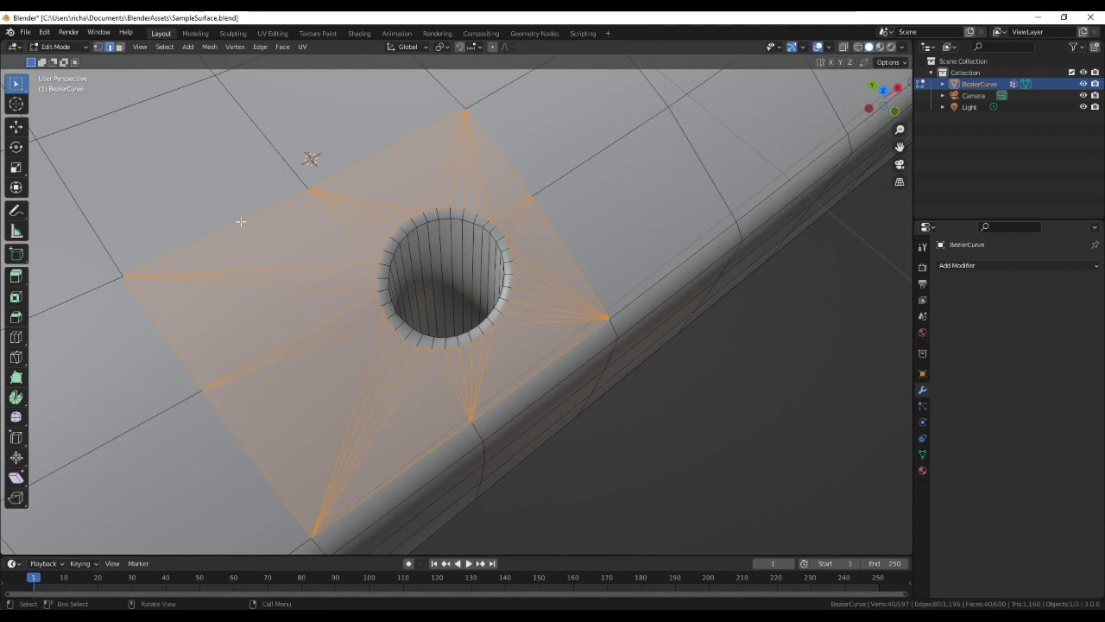
scroll(240, 220, "up", 2)
scroll(286, 227, "down", 1)
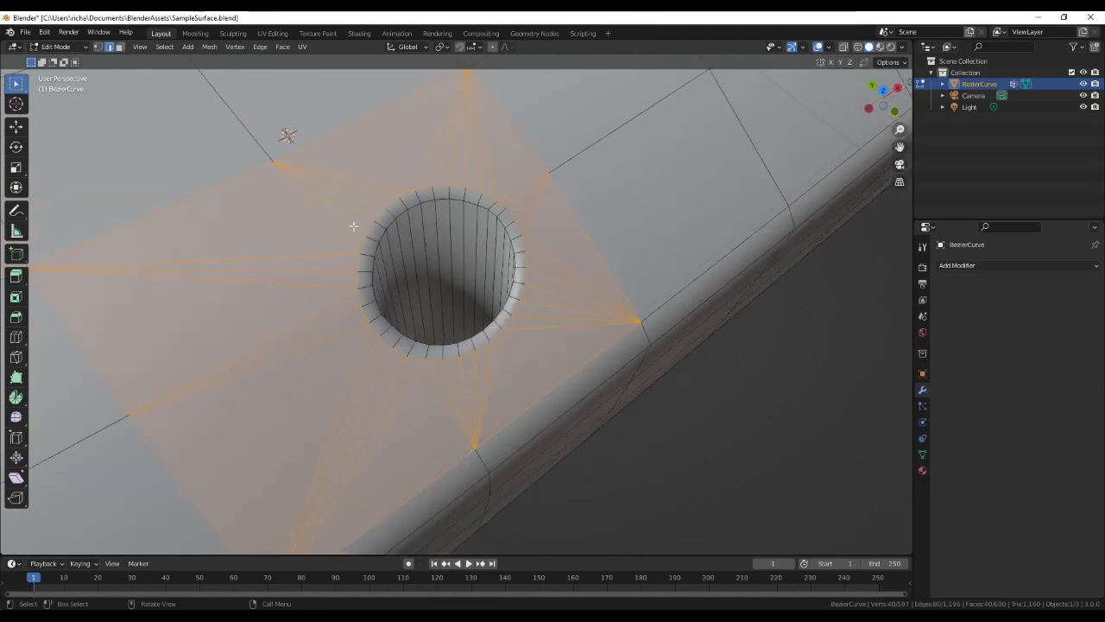
right_click(418, 258)
key("Escape")
key("ctrl+r")
left_click(446, 247)
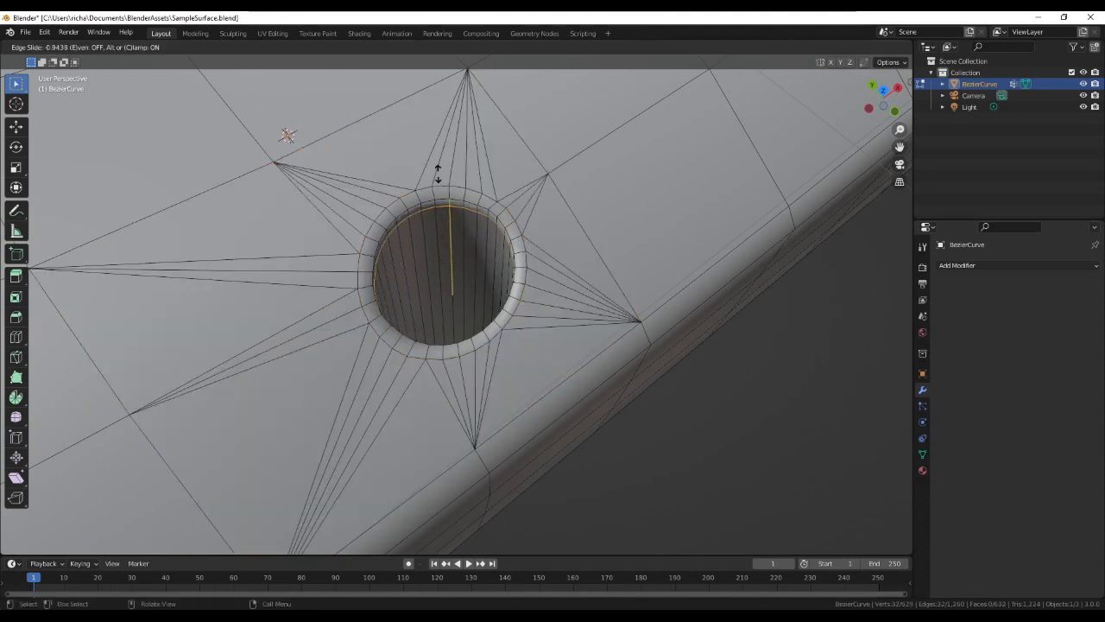
left_click(438, 172)
- Add a centred loop cut around the top flange ring and clear the selection
key("ctrl+r")
left_click(416, 198)
right_click(416, 198)
key("alt+a")
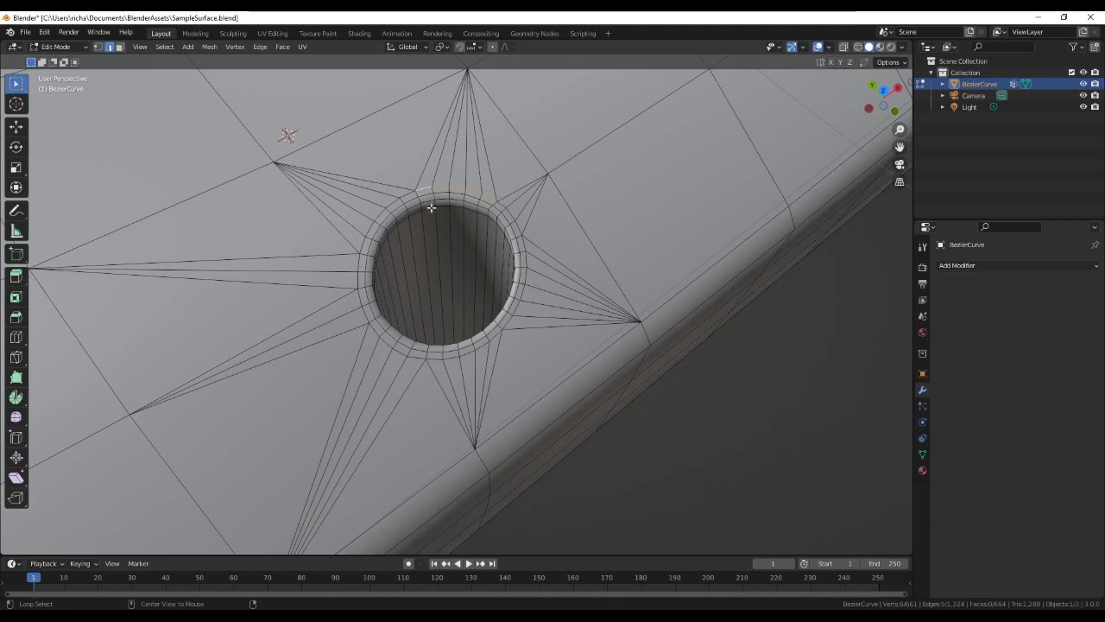
- Select the edge loop just inside the hole's upper rim, scale it slightly, and check the result in Object Mode
left_click(427, 207, "alt")
key("s")
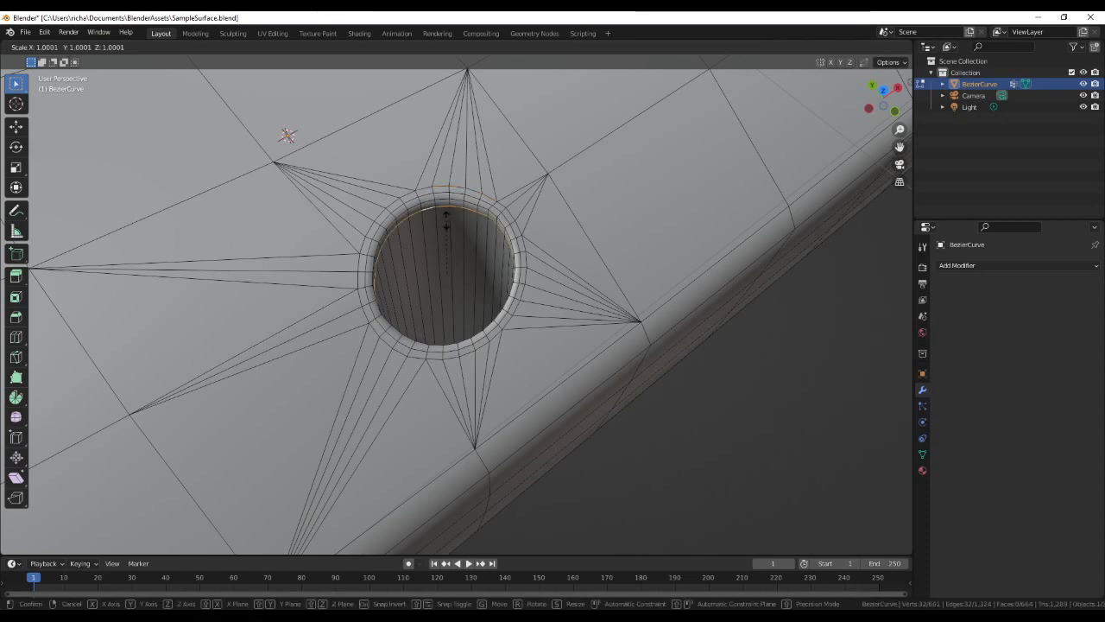
left_click(440, 224)
middle_click_drag(449, 232, 465, 284)
key("Tab")
- Delete the four underside surface faces that surround and cover the cylinder's bottom flange
scroll(495, 349, "down", 3)
key("Tab")
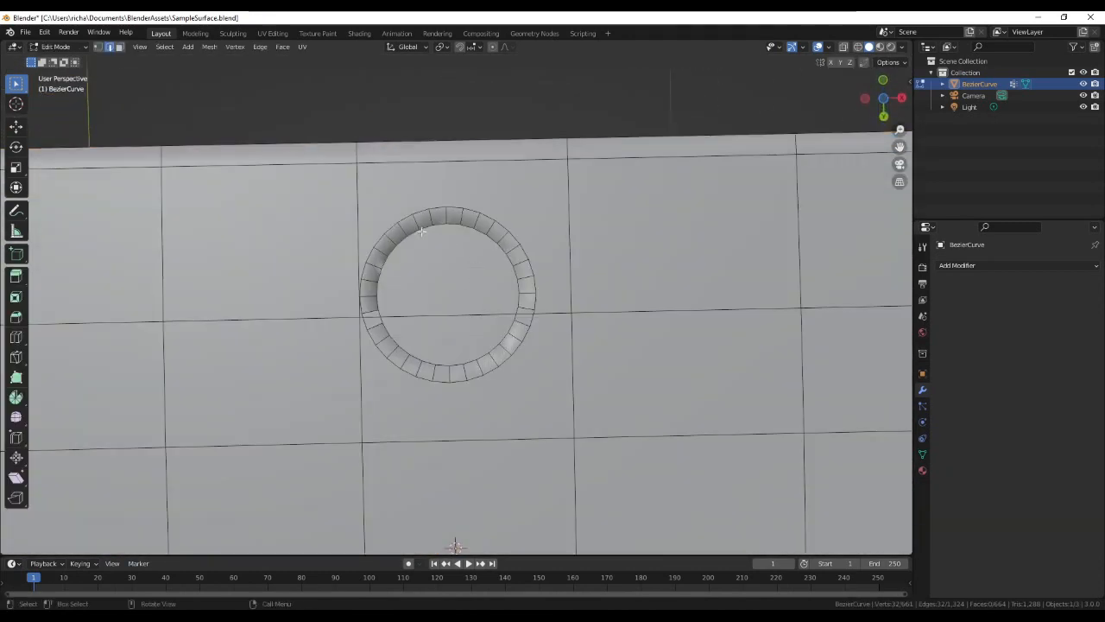
middle_click_drag(401, 266, 196, 95)
left_click(119, 48)
left_click(373, 209)
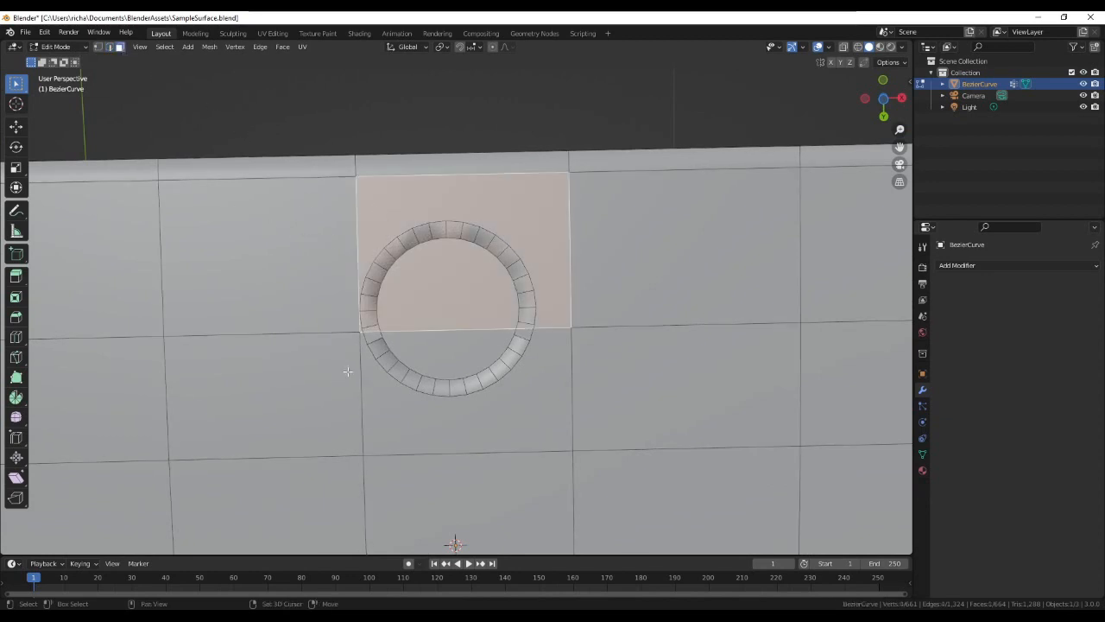
left_click(389, 398, "shift")
left_click(318, 397, "shift")
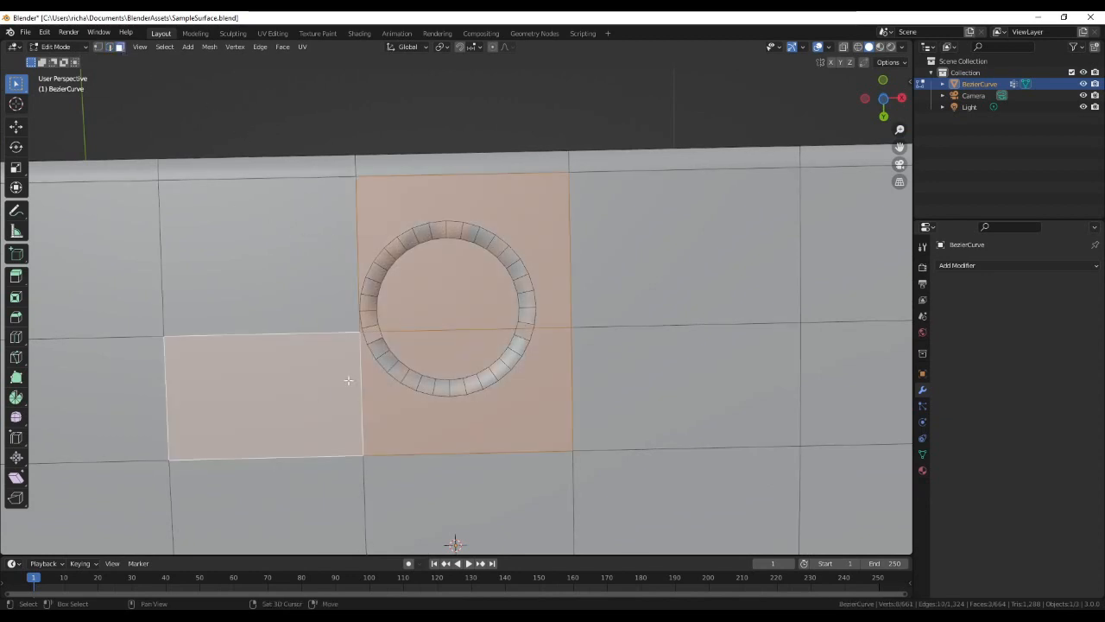
left_click(286, 281, "shift")
key("x")
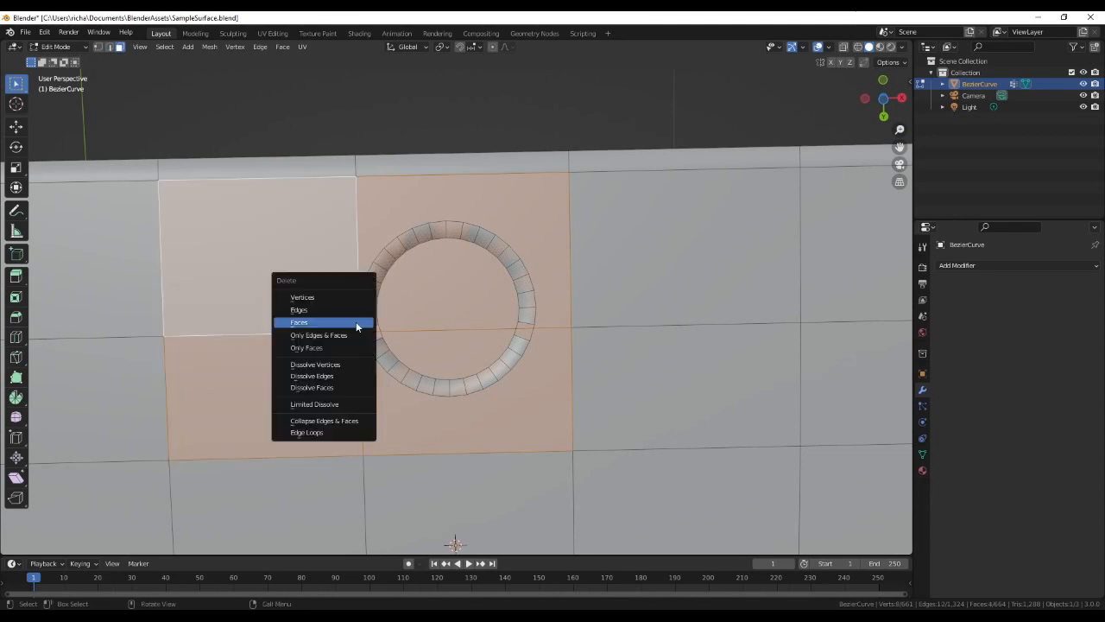
left_click(357, 324)
- Bridge the border of the underside opening to the outer edge loop of the cylinder's bottom flange with Bridge Edge Loops
left_click(109, 47)
left_click(211, 182, "alt")
left_click(163, 220, "alt")
left_click(392, 244, "alt+shift")
middle_click_drag(420, 264, 369, 255)
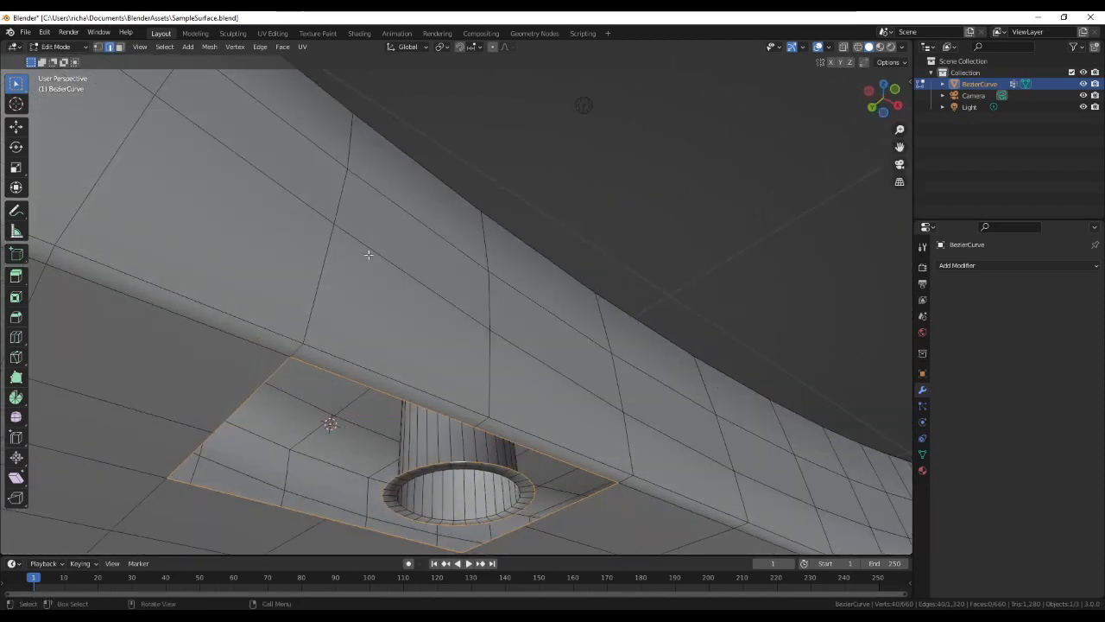
left_click(265, 49)
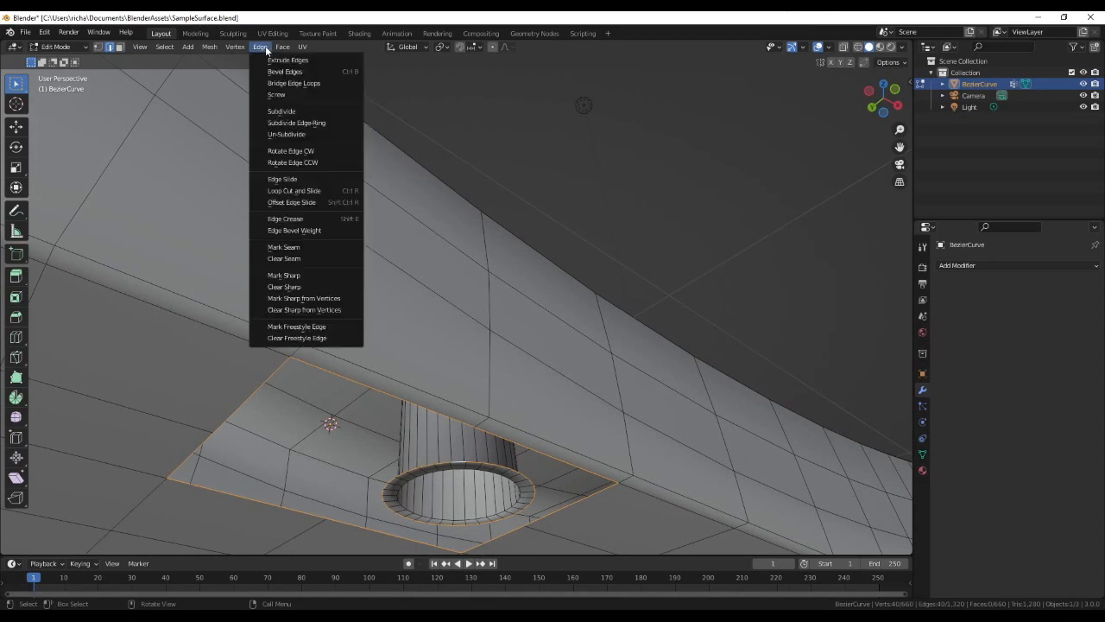
left_click(294, 82)
- Return to Object Mode, apply Shade Smooth to the whole mesh, and inspect the finished hole from both sides
middle_click_drag(365, 251, 337, 228)
key("Tab")
right_click(334, 220)
left_click(333, 220)
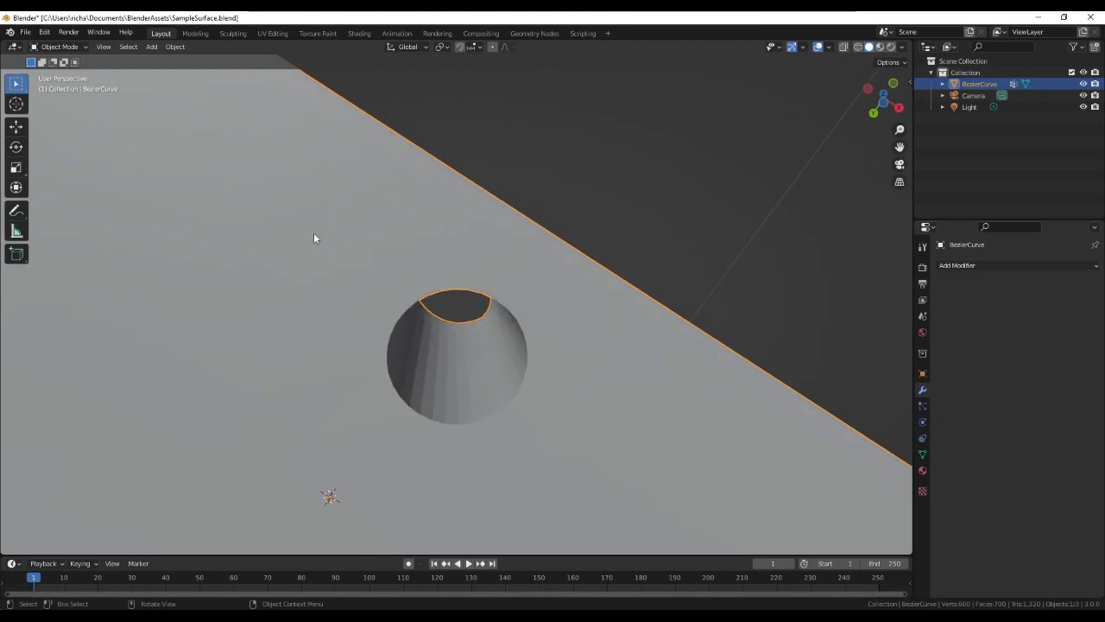
right_click(308, 207)
left_click(296, 204)
mouse_move(296, 203)
middle_mouse_down()
mouse_move(353, 271)
mouse_move(353, 202)
mouse_move(353, 253)
mouse_move(303, 316)
mouse_move(299, 402)
mouse_move(372, 444)
mouse_move(380, 417)
mouse_move(355, 443)
mouse_move(357, 429)
mouse_move(461, 353)
mouse_move(324, 358)
mouse_move(301, 377)
middle_mouse_up()
scroll(380, 417, "down", 3)
scroll(431, 358, "up", 6)
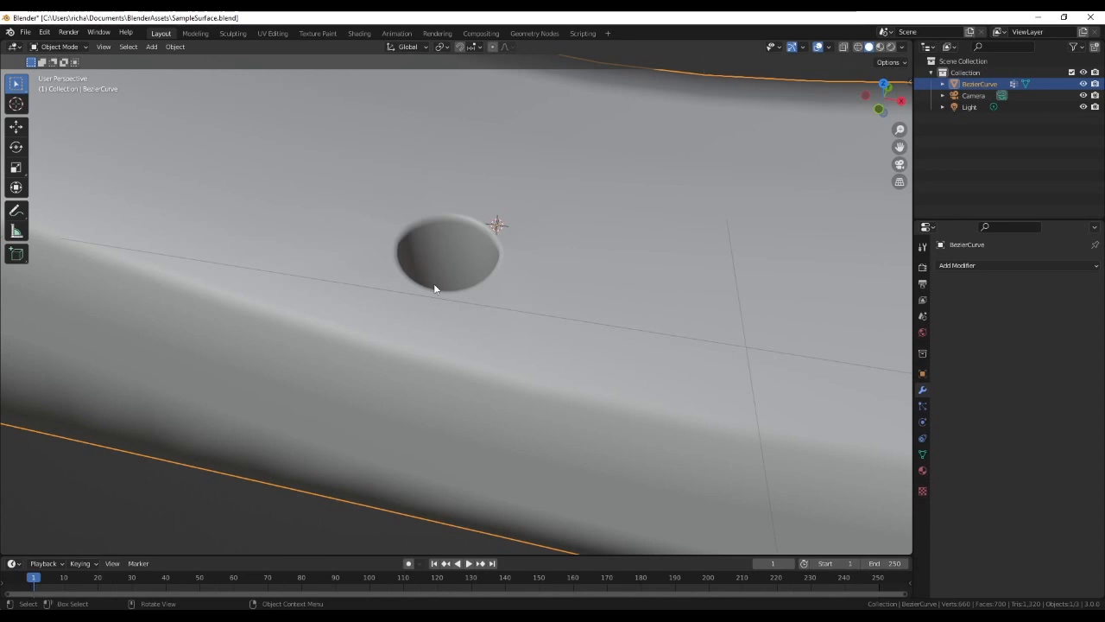
- In Edit Mode, select the ring of flange faces around the hole's underside rim and show the mesh's vertex groups
key("Tab")
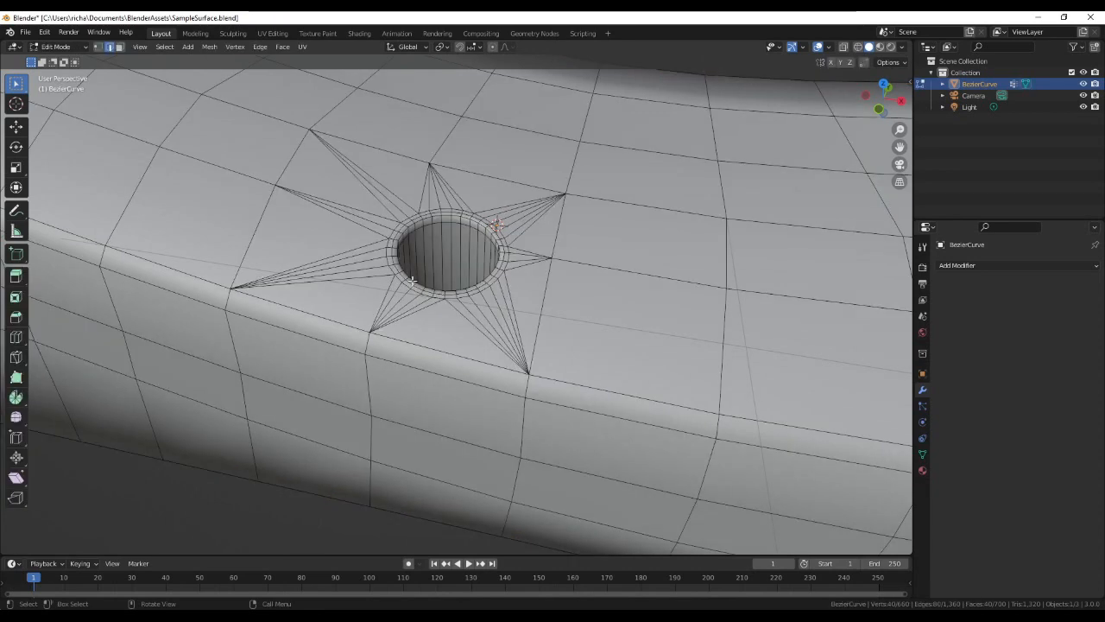
middle_click_drag(466, 404, 412, 176)
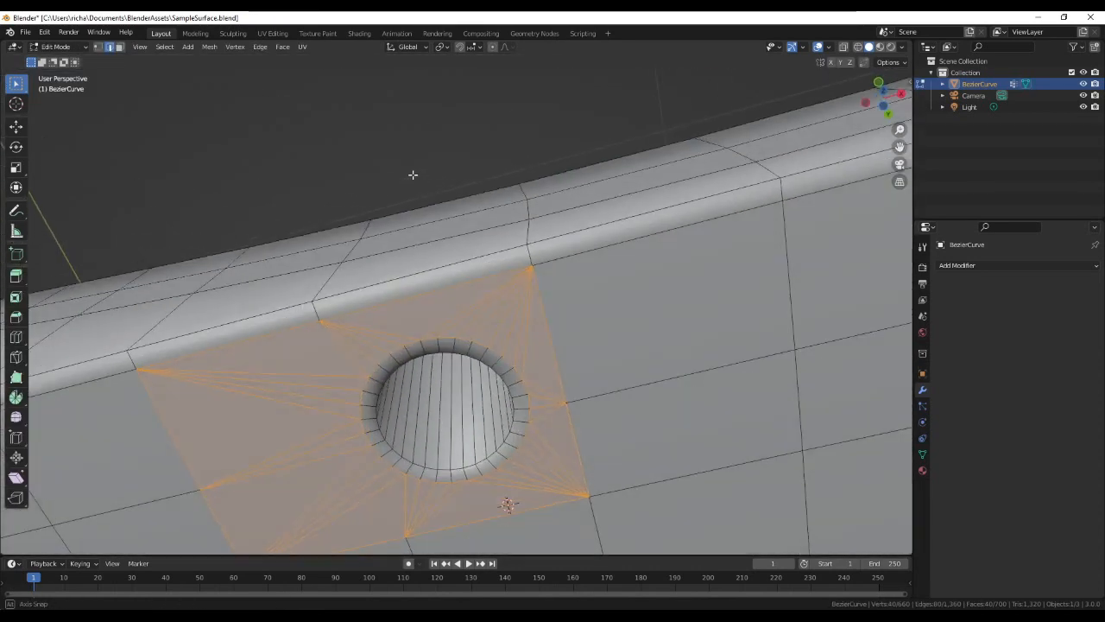
left_click(407, 357, "alt")
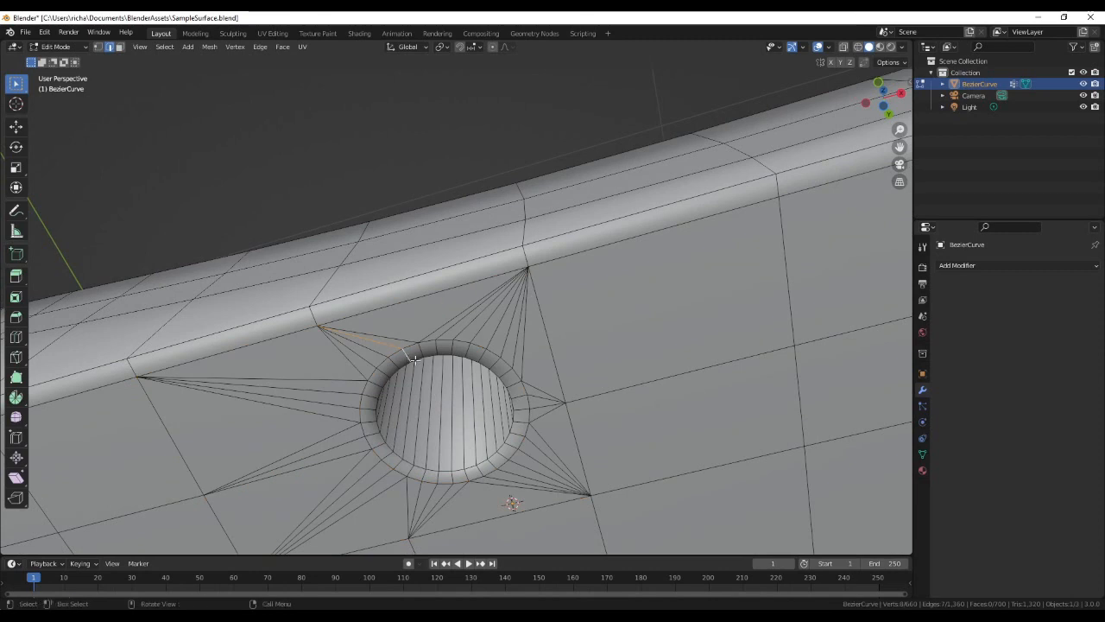
left_click(120, 47)
left_click(409, 356, "alt")
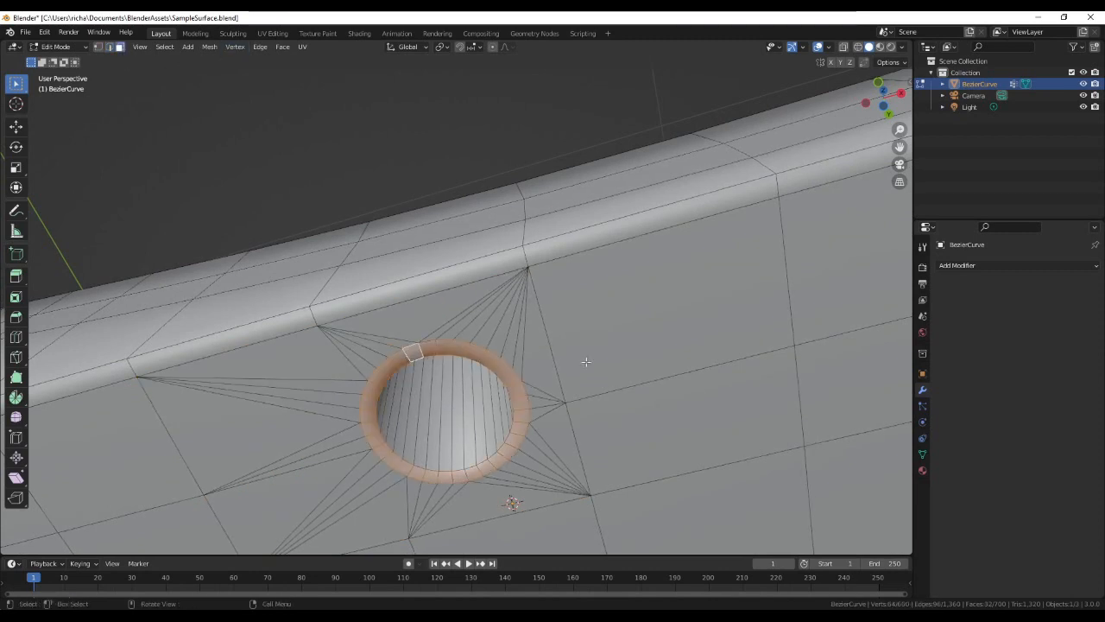
left_click(923, 455)
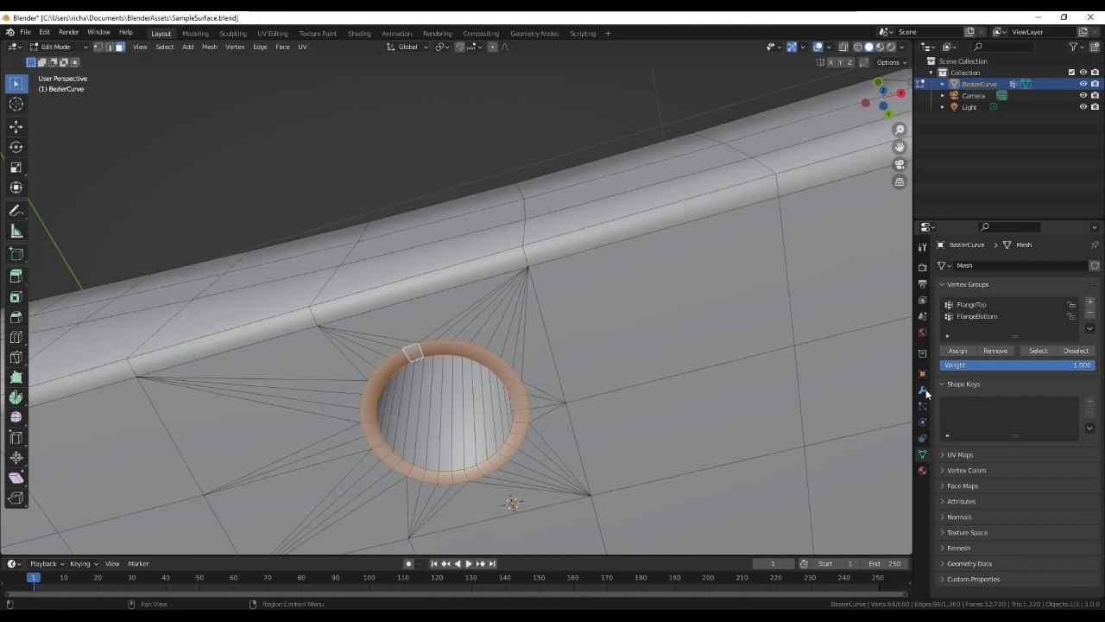
- Replace the selection with a single top-surface face near the hole and inspect the whole mesh from the side
middle_click_drag(418, 338, 519, 421)
scroll(541, 394, "down", 6)
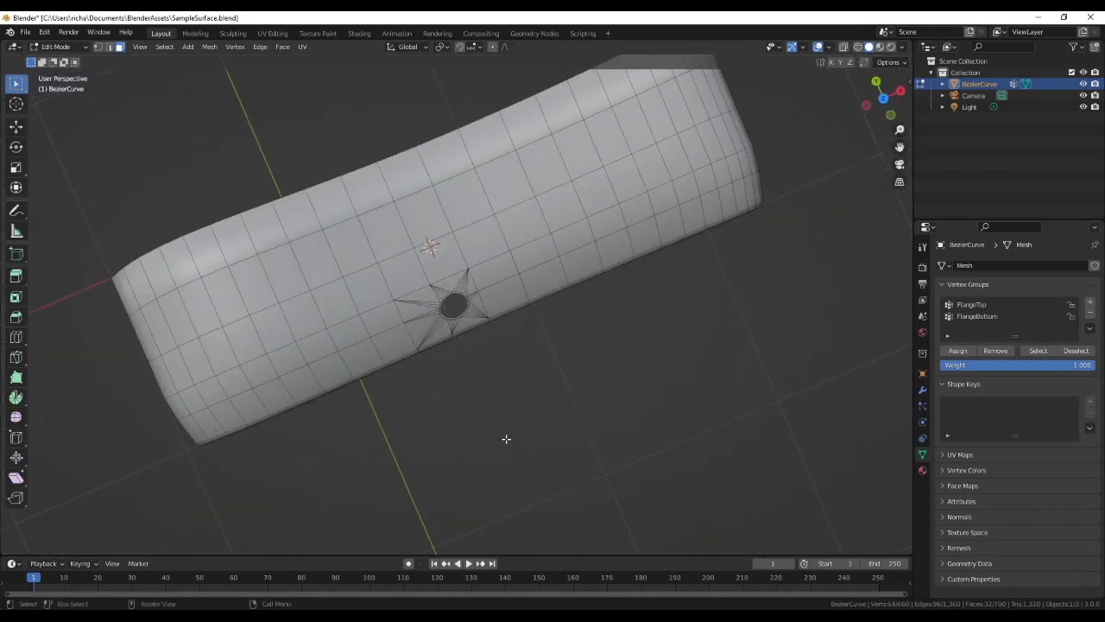
left_click(459, 204)
middle_click_drag(518, 325, 693, 254)
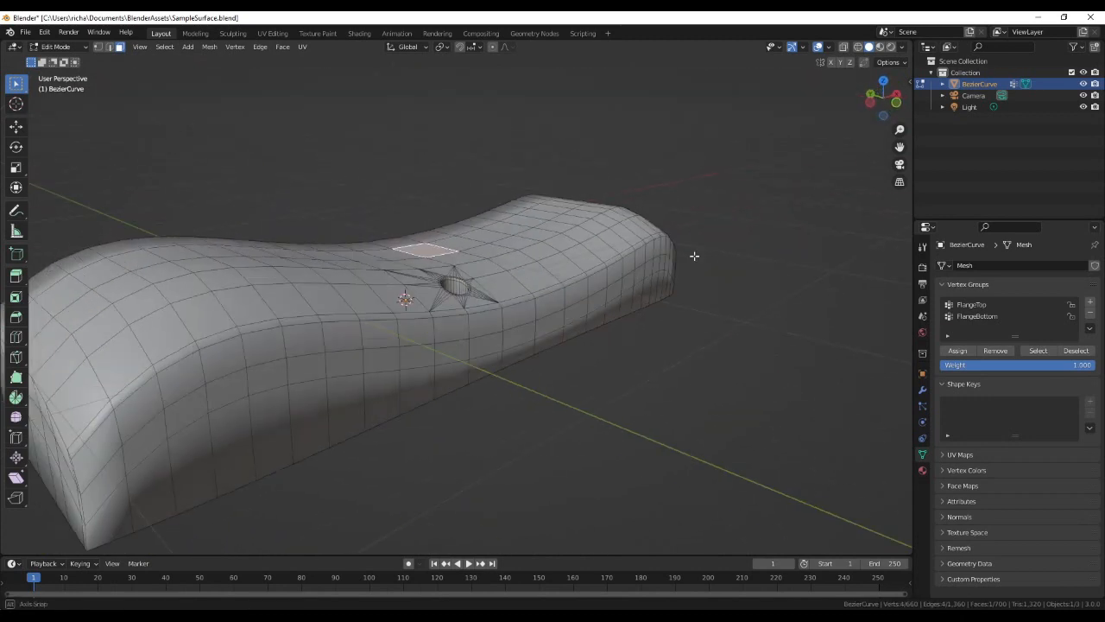